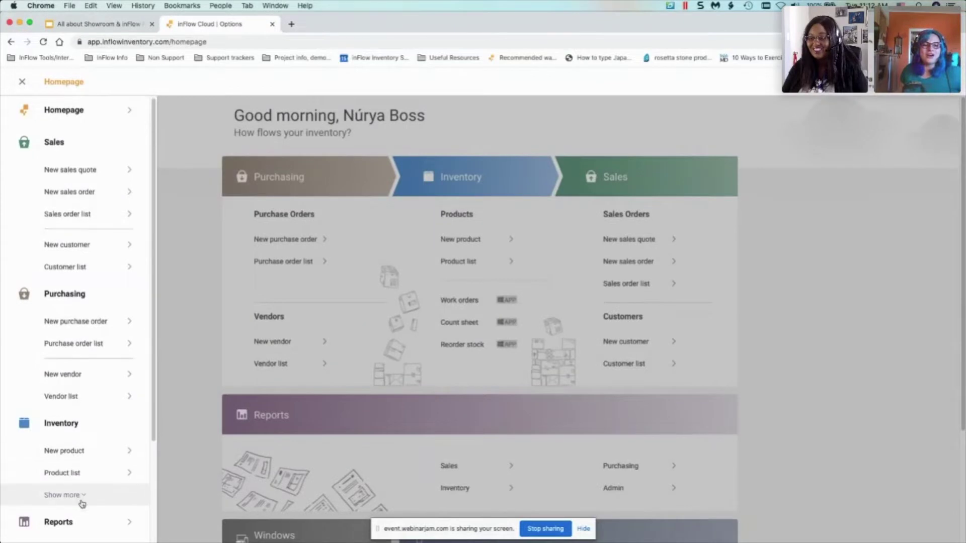
- Switch on Enable in the Showroom tab of Options to generate a shareable showroom link
click(80, 502)
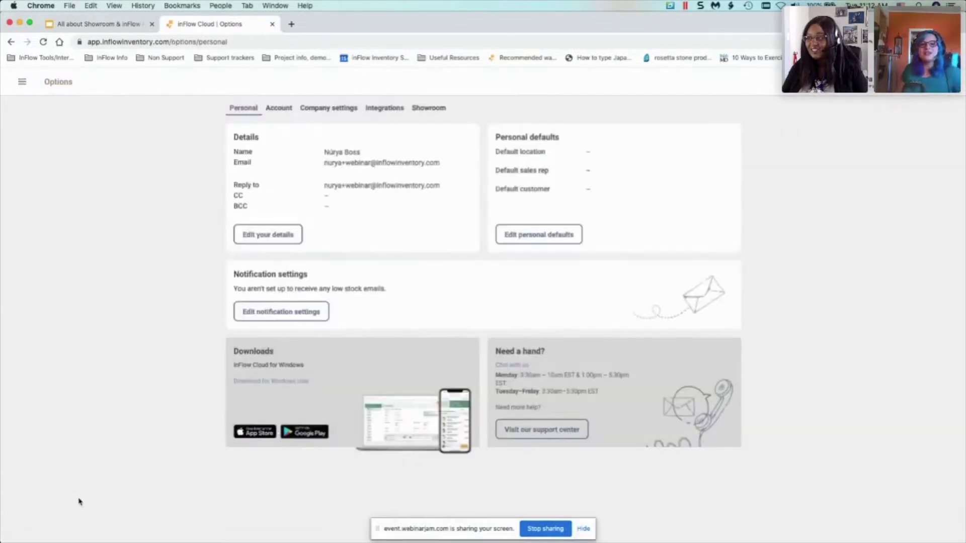
click(440, 114)
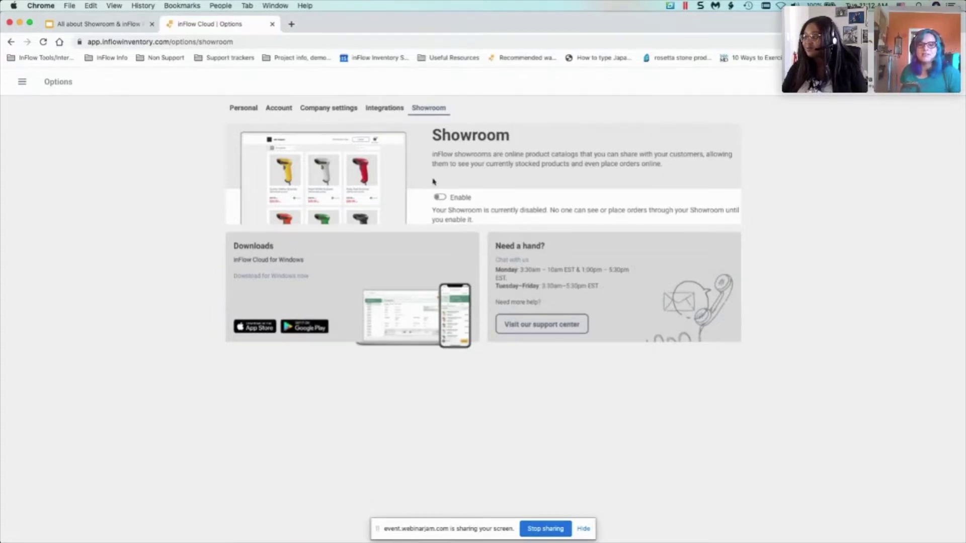
click(439, 200)
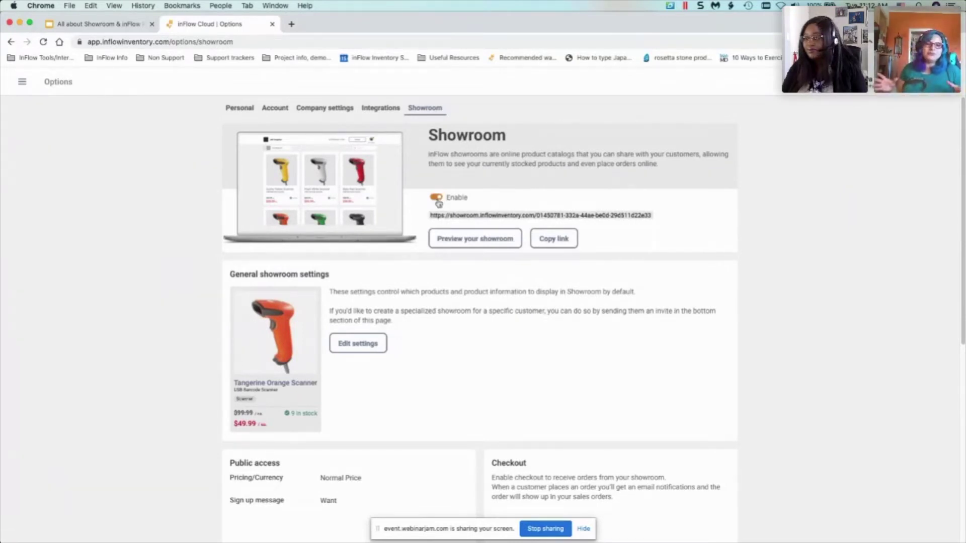
- In the showroom product settings, toggle categories in the picker, then keep all categories under All Products
click(380, 350)
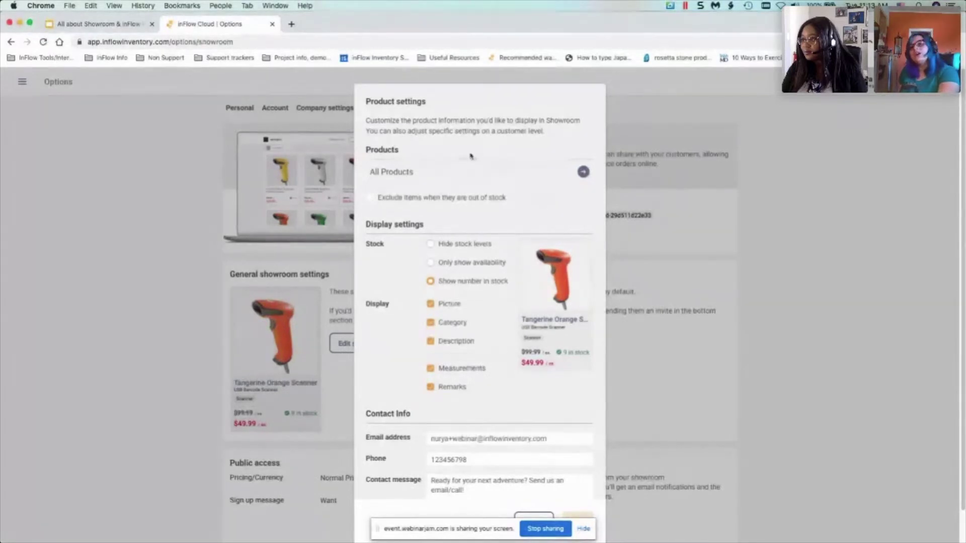
click(583, 173)
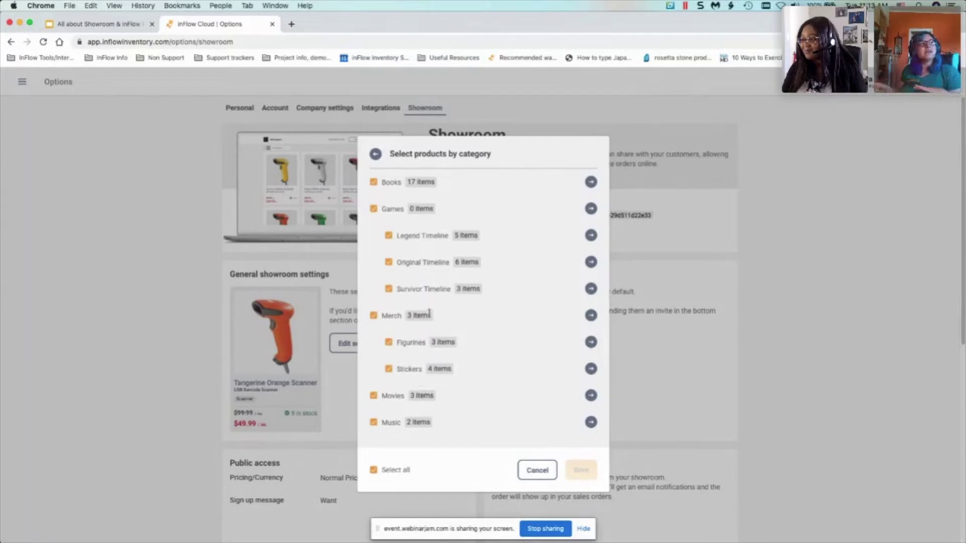
click(388, 235)
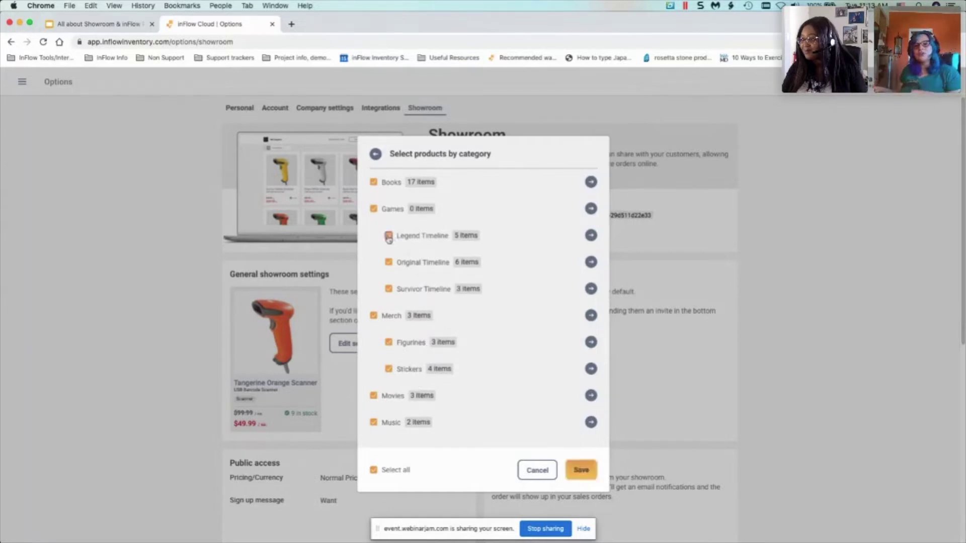
click(374, 209)
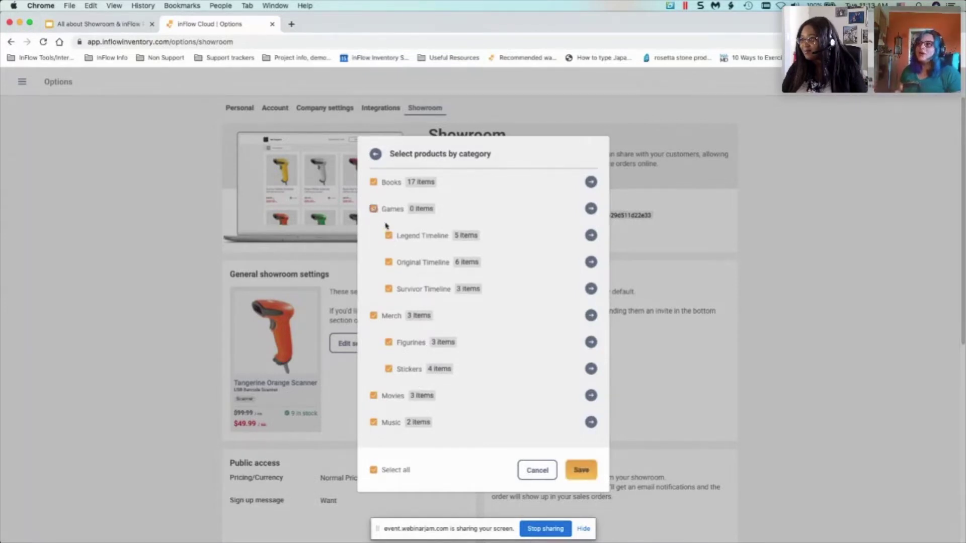
click(374, 471)
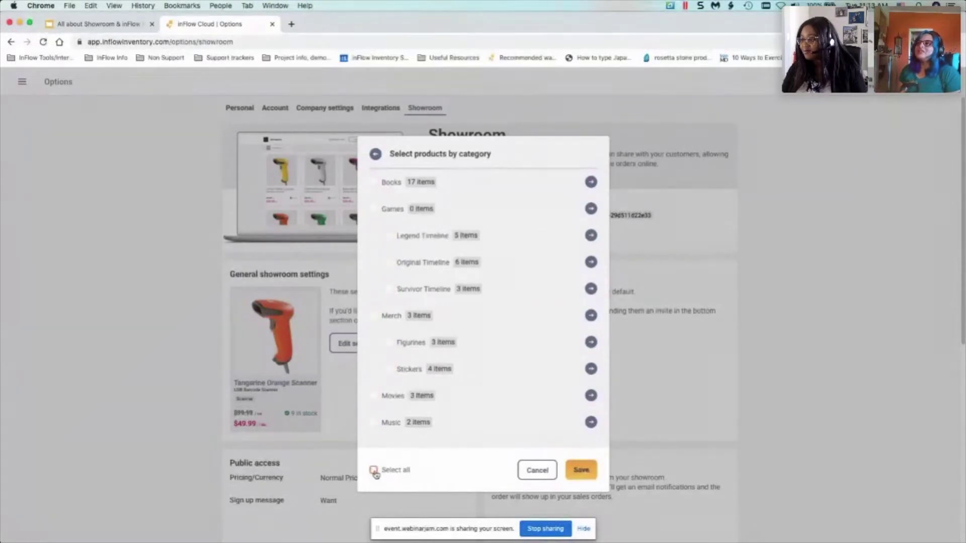
click(374, 471)
click(389, 370)
click(388, 343)
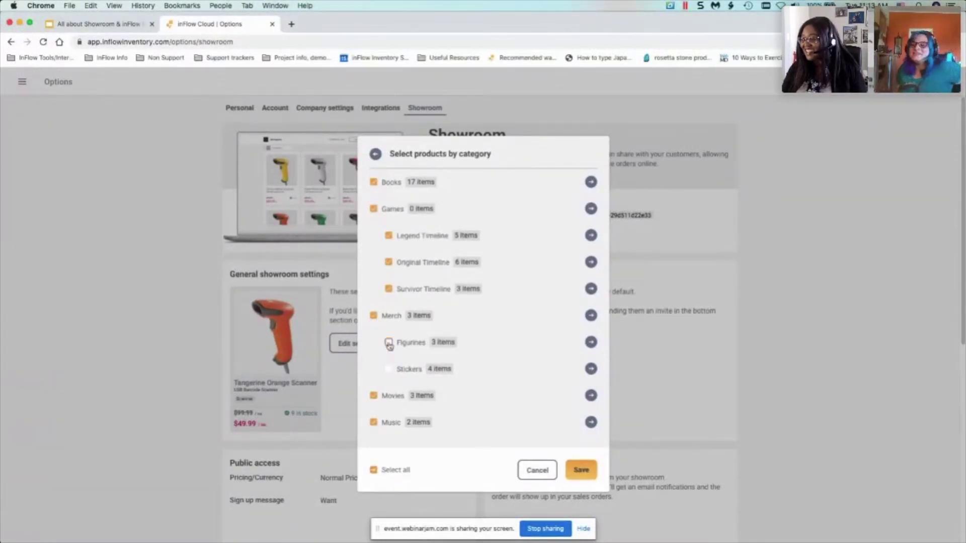
click(389, 344)
click(389, 370)
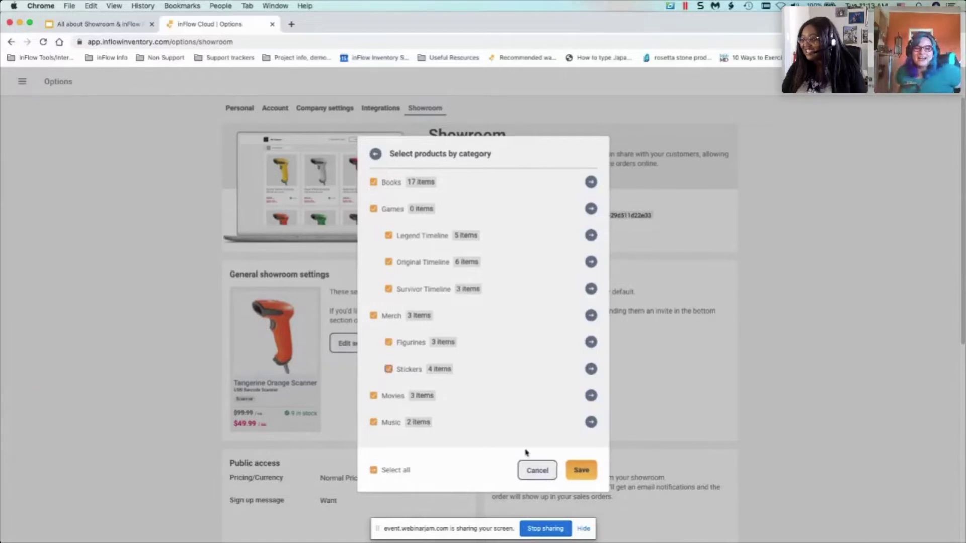
click(376, 155)
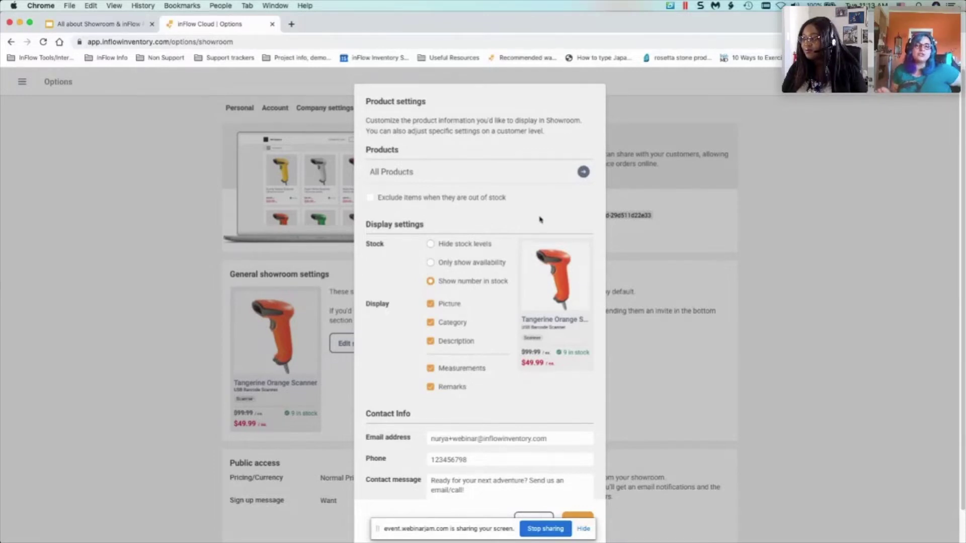
click(371, 203)
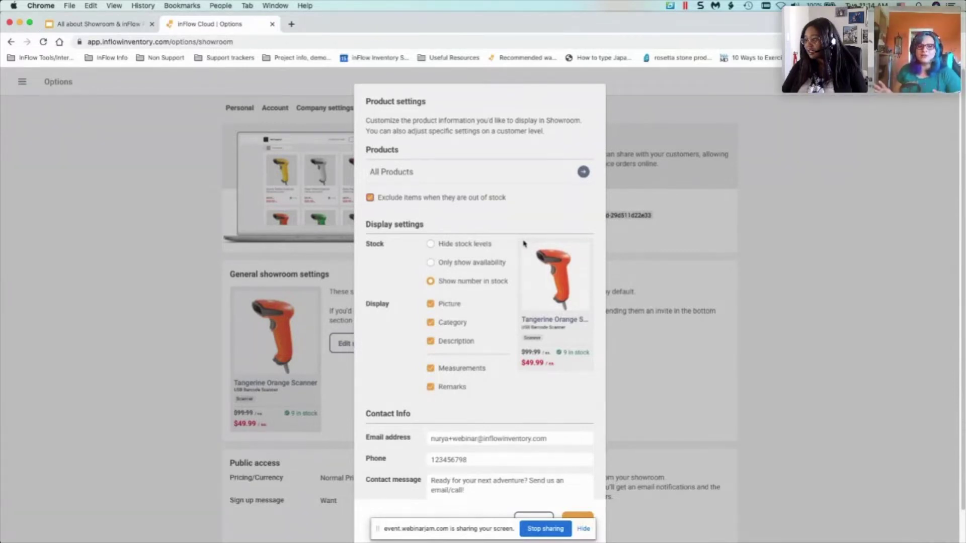
click(439, 245)
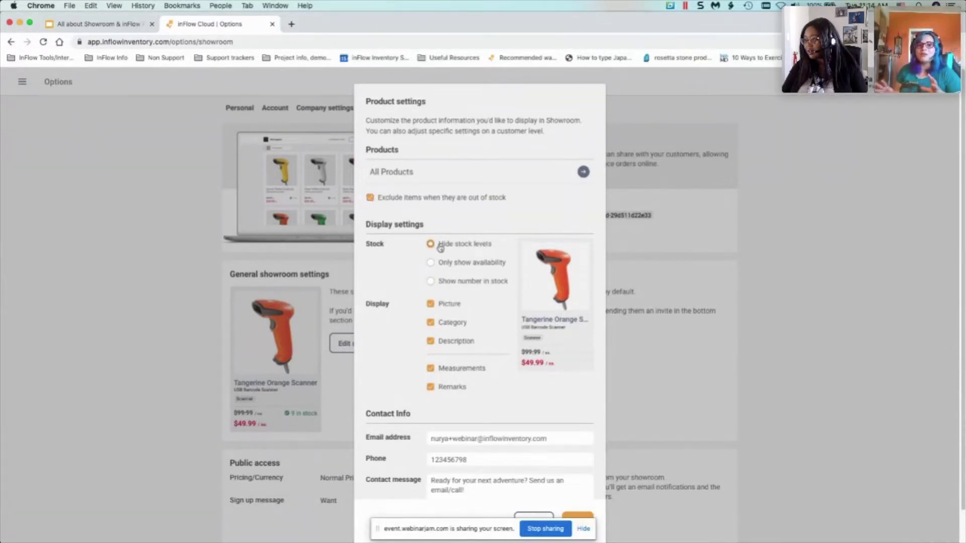
click(459, 264)
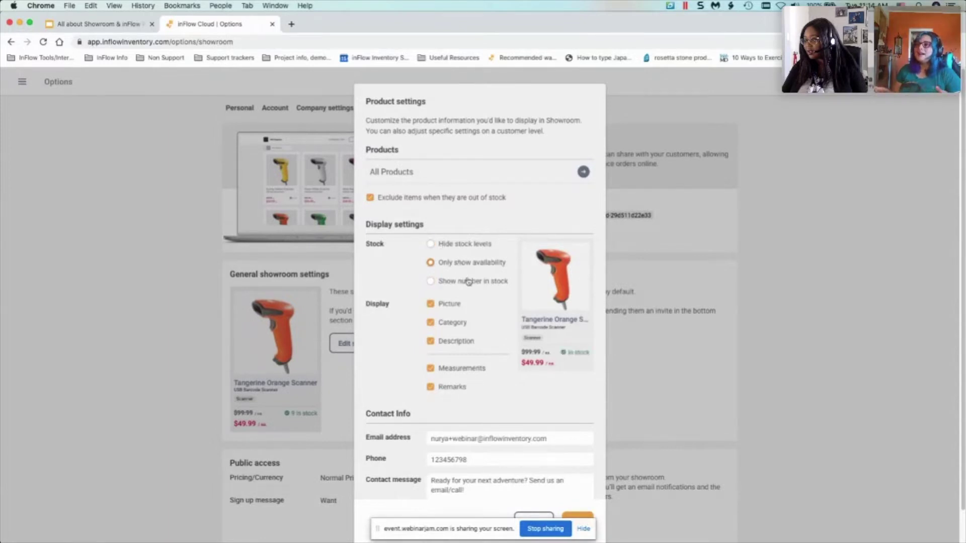
click(484, 285)
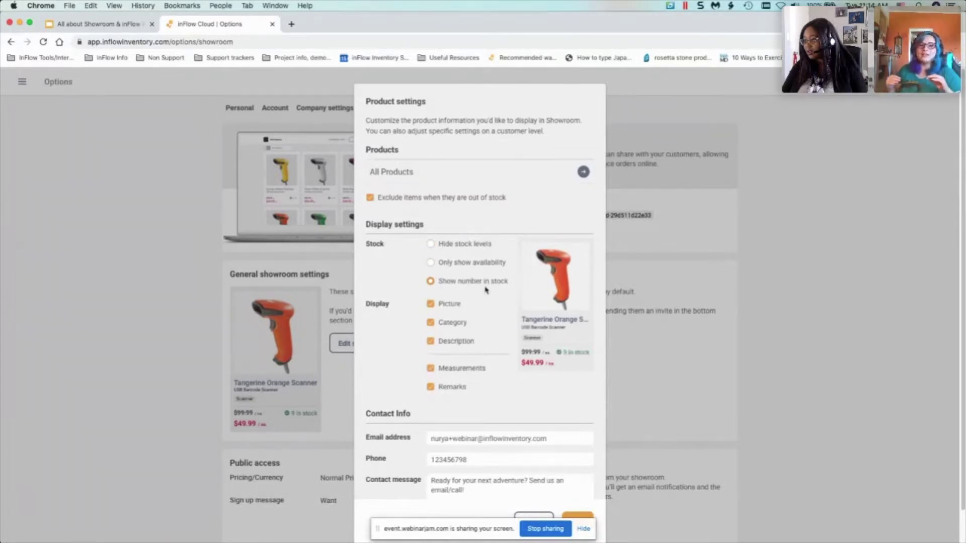
click(473, 268)
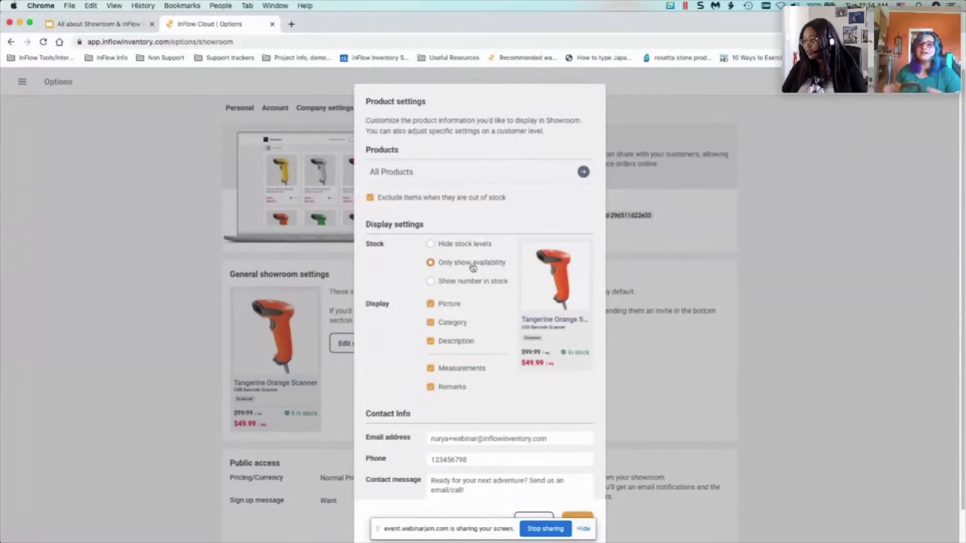
click(473, 286)
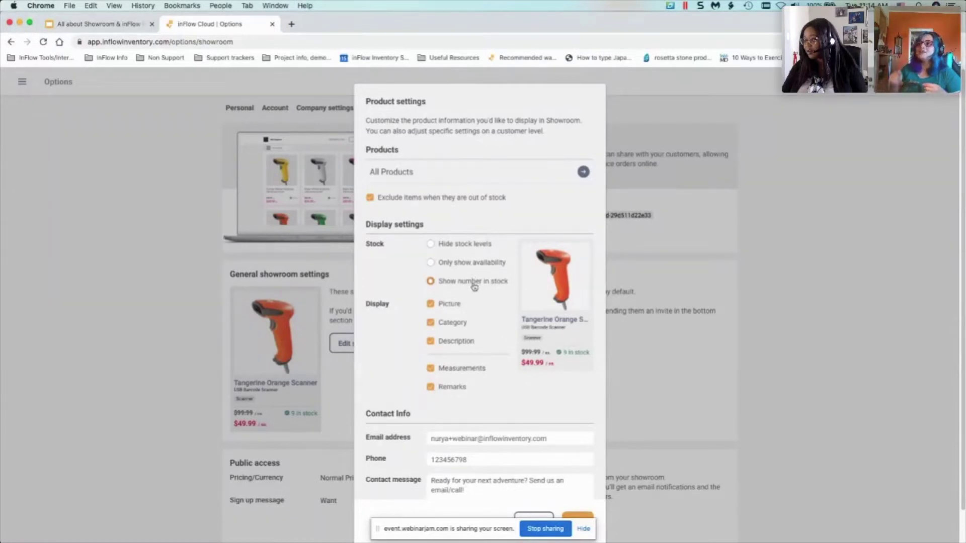
click(479, 245)
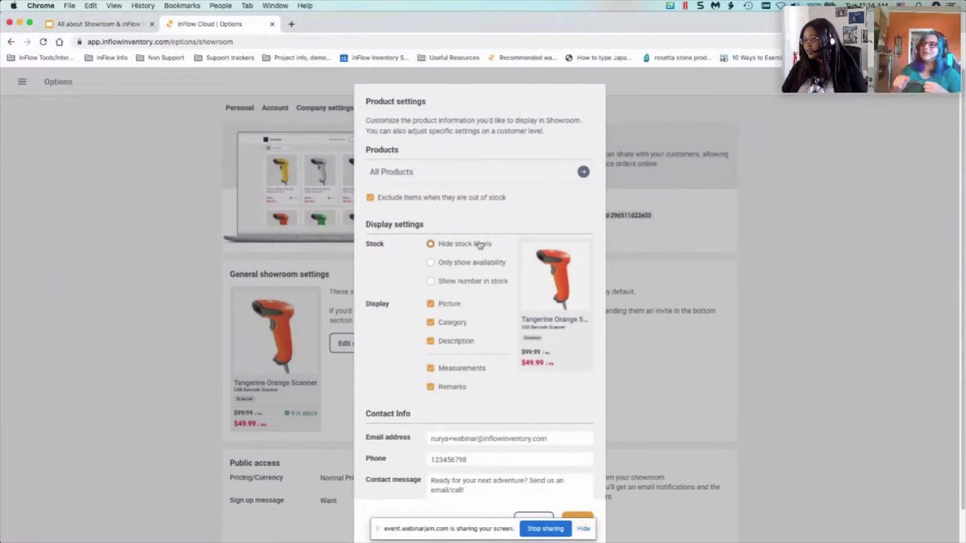
click(477, 263)
click(467, 283)
click(483, 266)
click(476, 245)
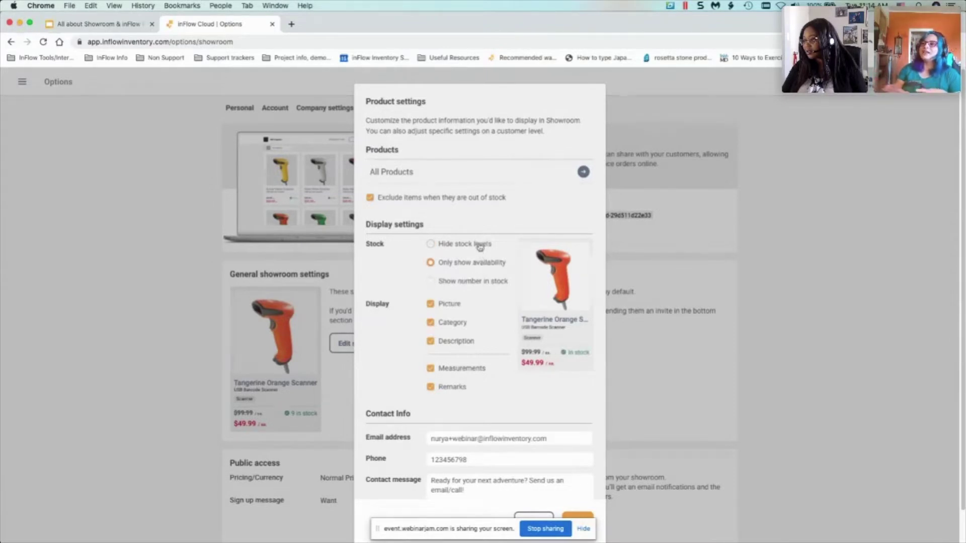
click(449, 263)
click(470, 248)
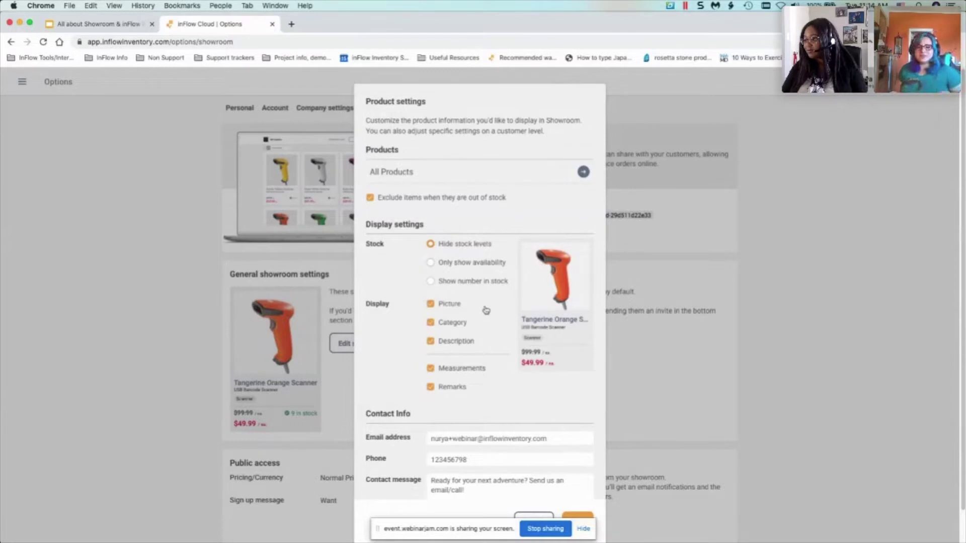
scroll(486, 307, down, 2)
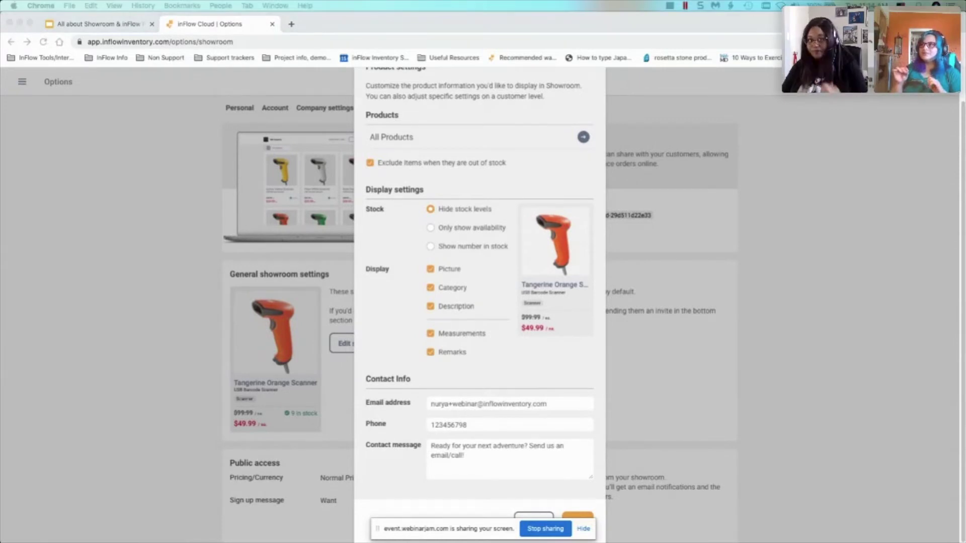
- Preview hiding pictures, category and description, then turn all three display fields back on
click(446, 272)
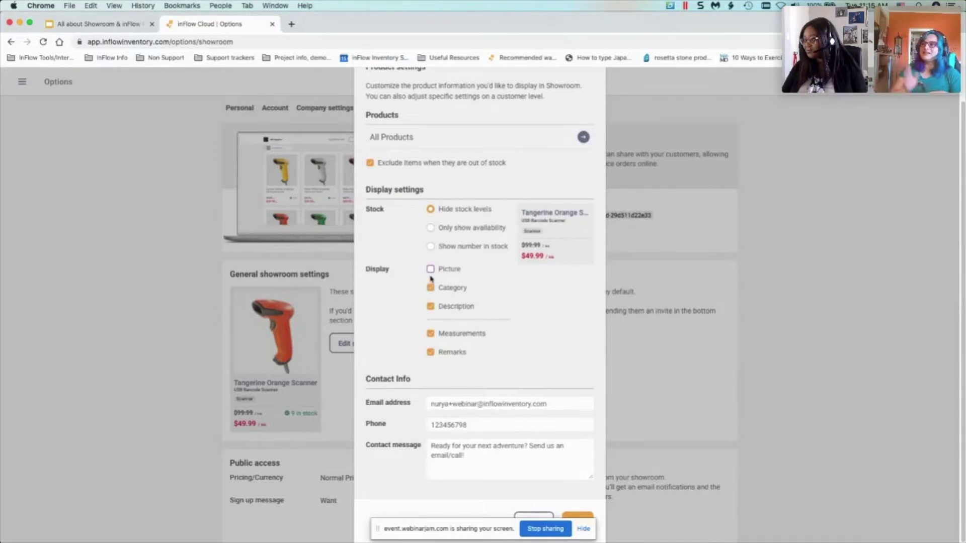
click(430, 287)
click(431, 307)
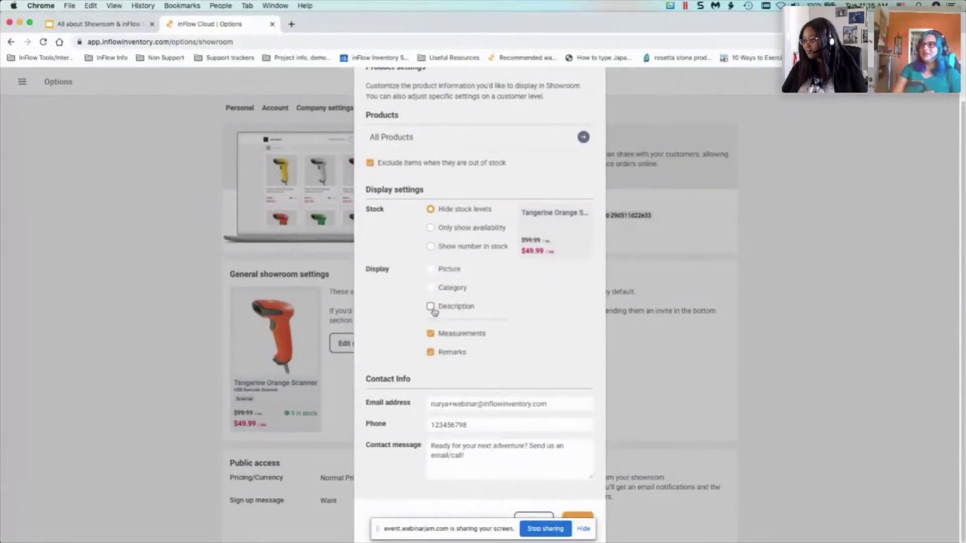
click(431, 306)
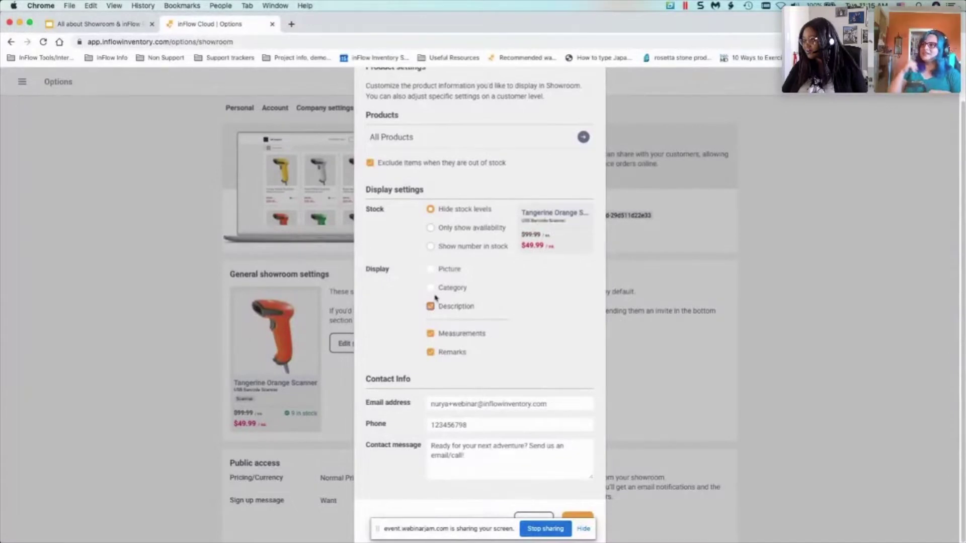
click(431, 289)
click(431, 269)
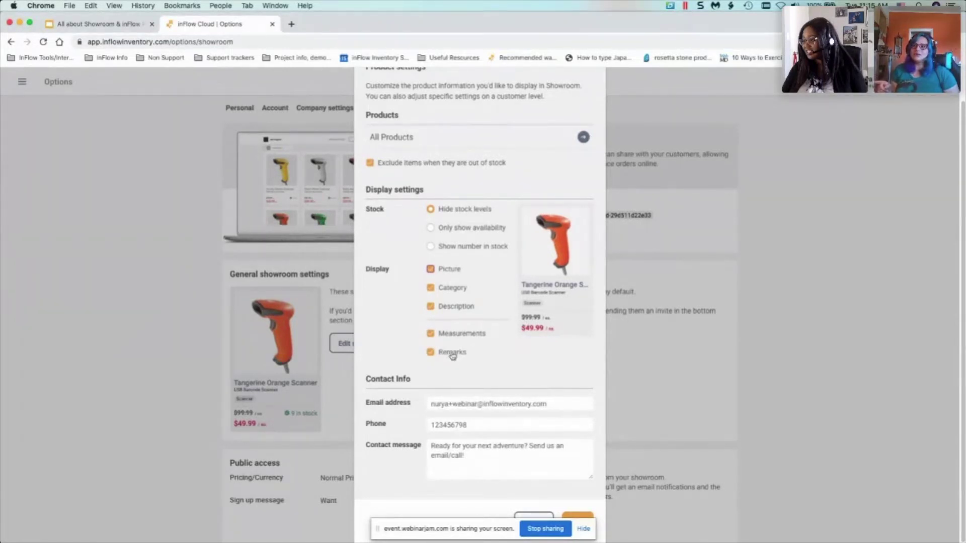
- Keep measurements and remarks displayed, and set Stock to 'Only show availability'
click(466, 334)
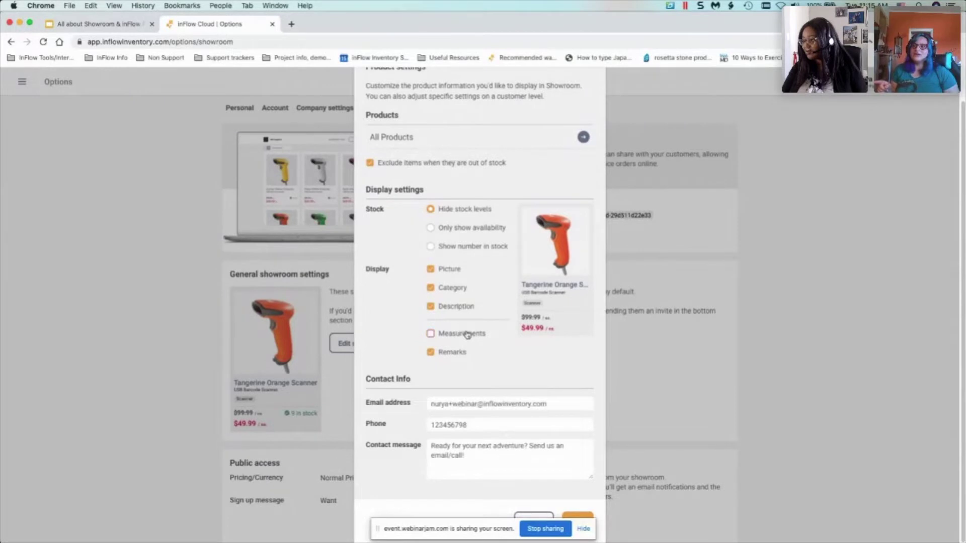
click(435, 357)
click(431, 335)
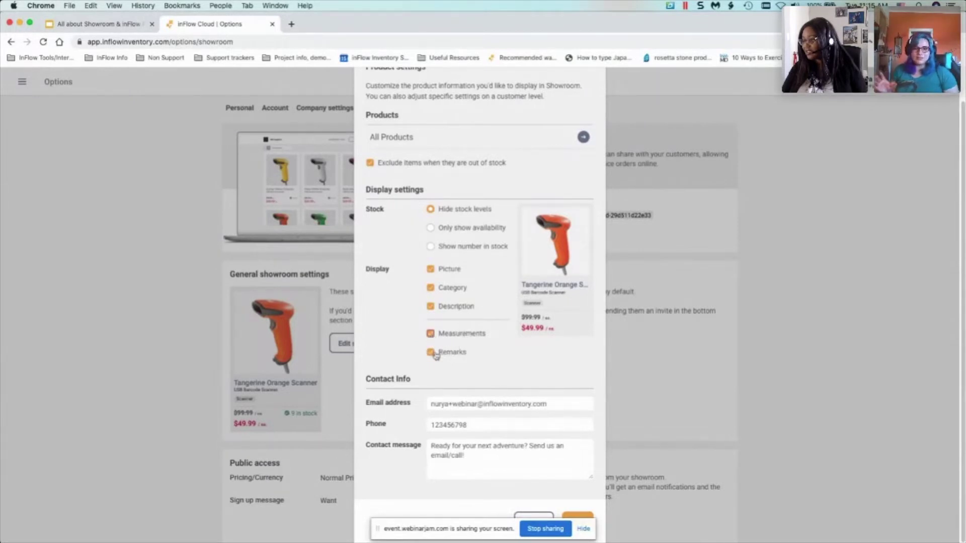
click(430, 353)
click(431, 335)
click(430, 334)
click(431, 352)
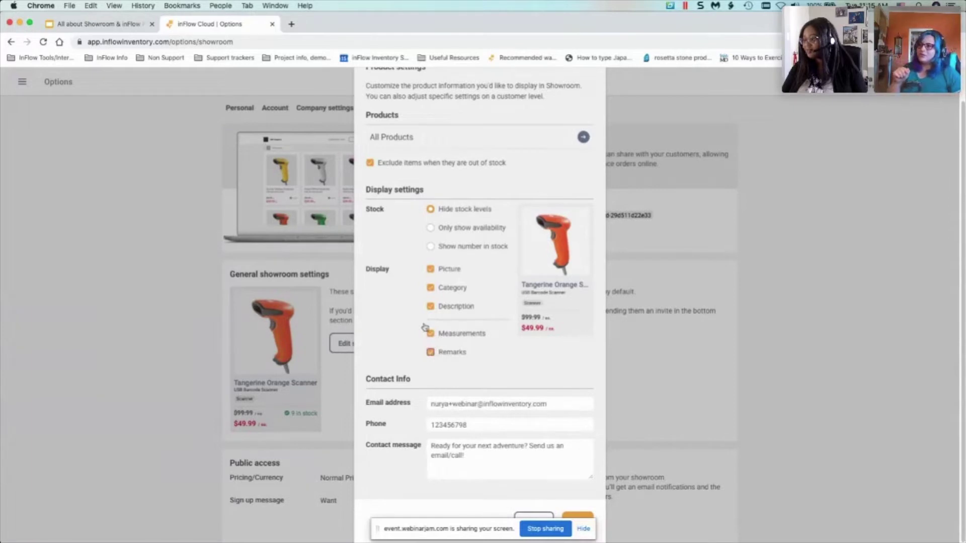
click(431, 228)
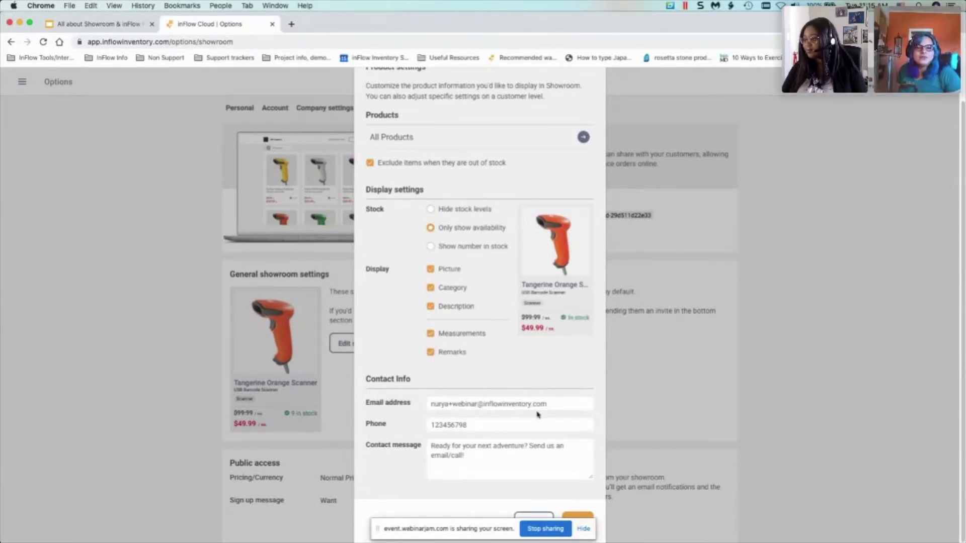
click(584, 530)
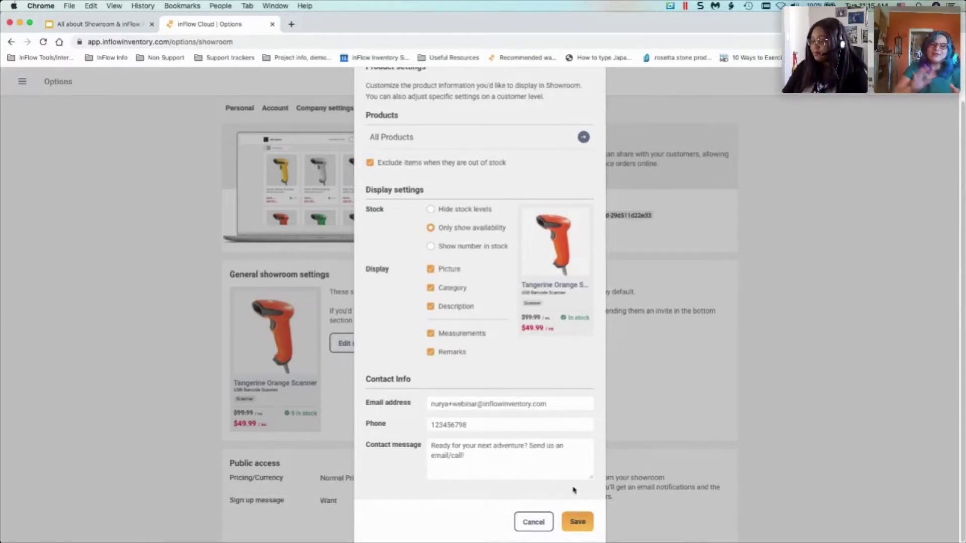
click(574, 469)
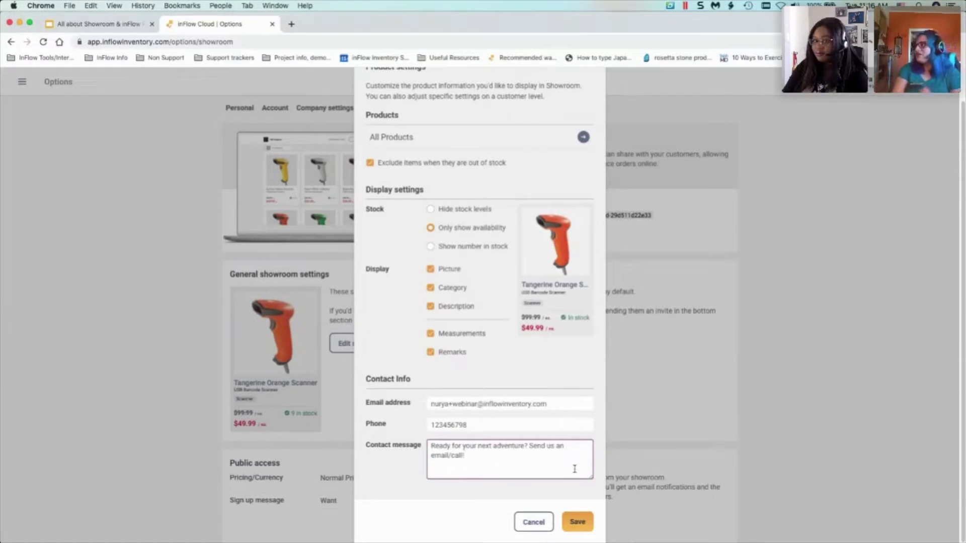
click(482, 422)
click(497, 452)
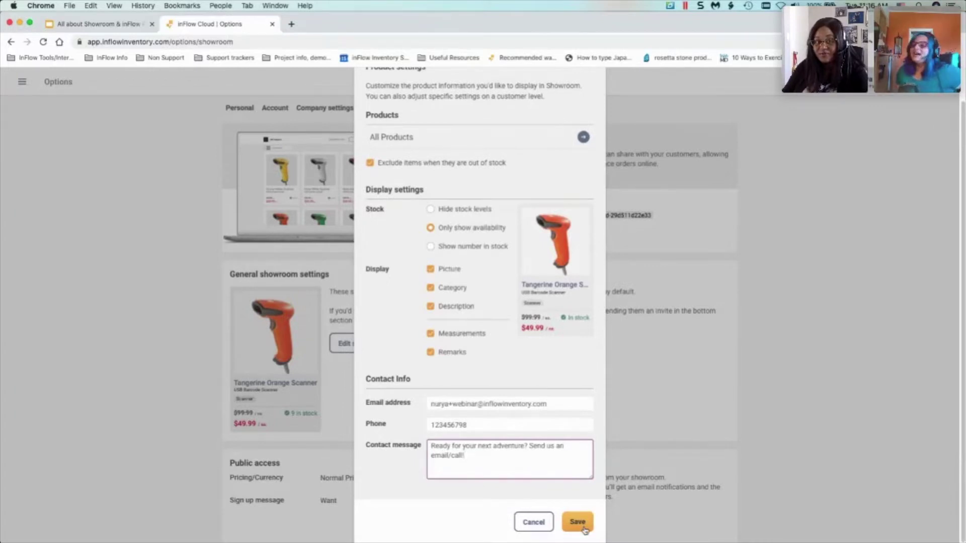
- Save the showroom product settings and review the Showroom options page
click(584, 530)
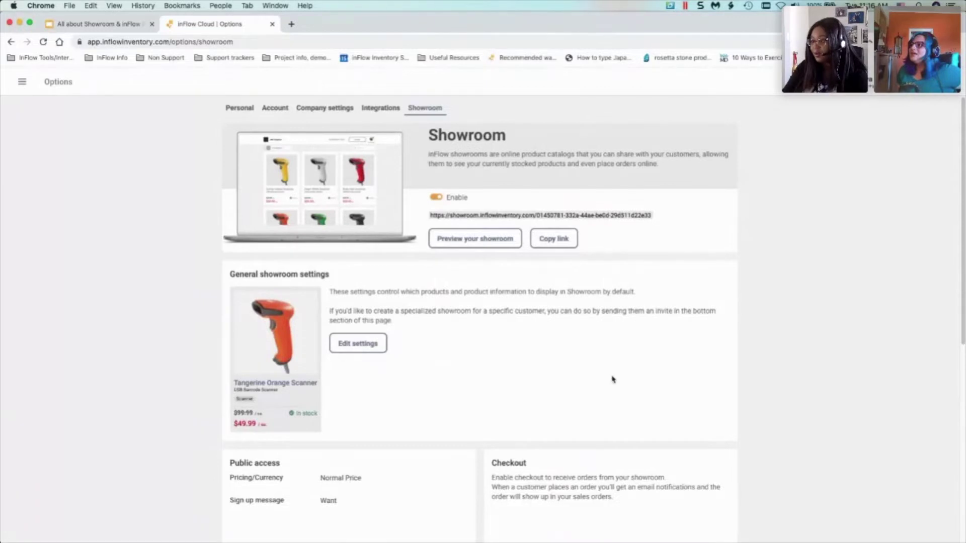
scroll(652, 355, down, 1)
scroll(652, 355, down, 5)
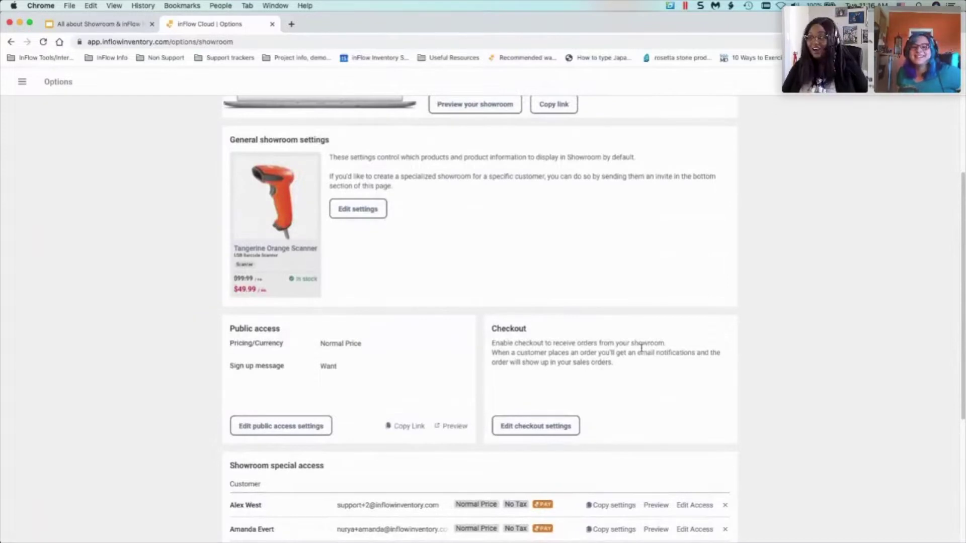
scroll(643, 347, up, 1)
scroll(646, 347, up, 3)
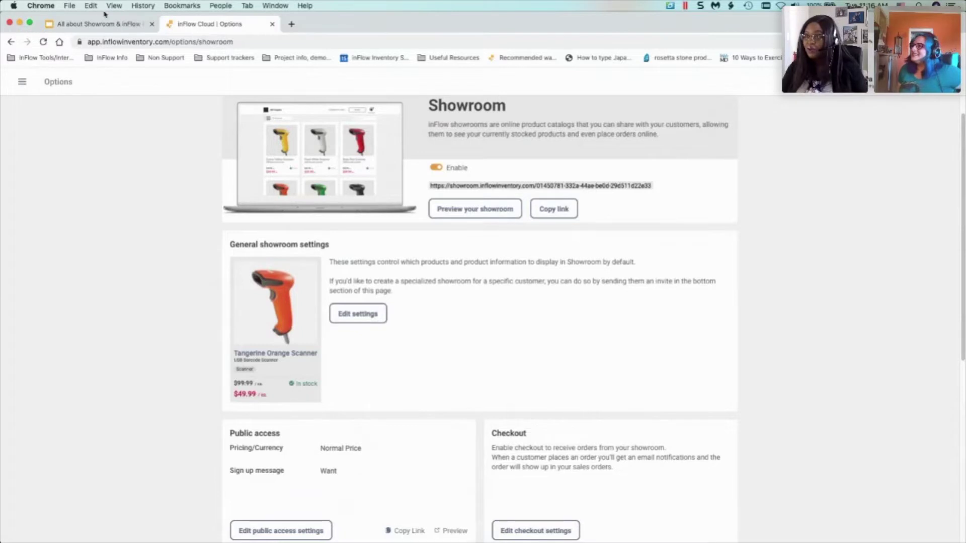
- Present the Google Slides deck full screen from the Questions? slide
click(90, 24)
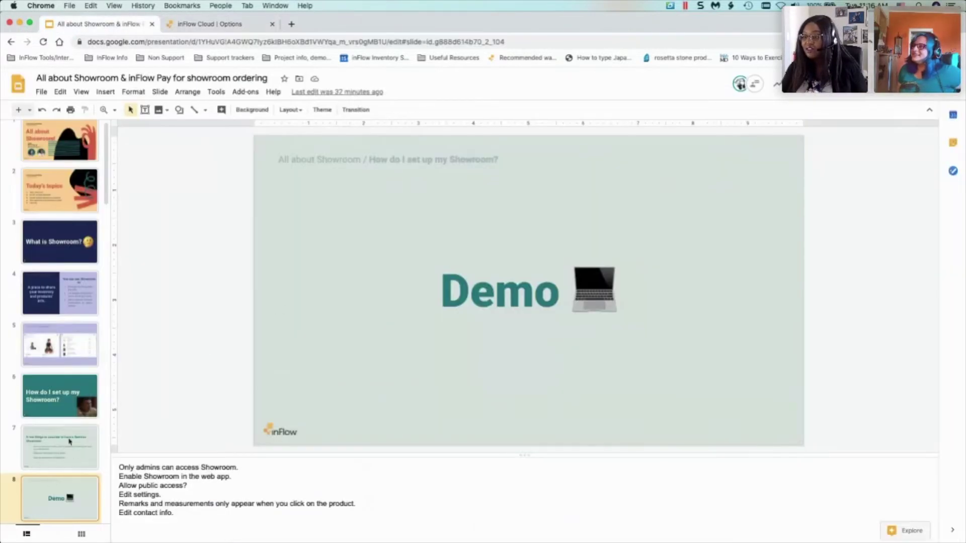
scroll(43, 462, down, 3)
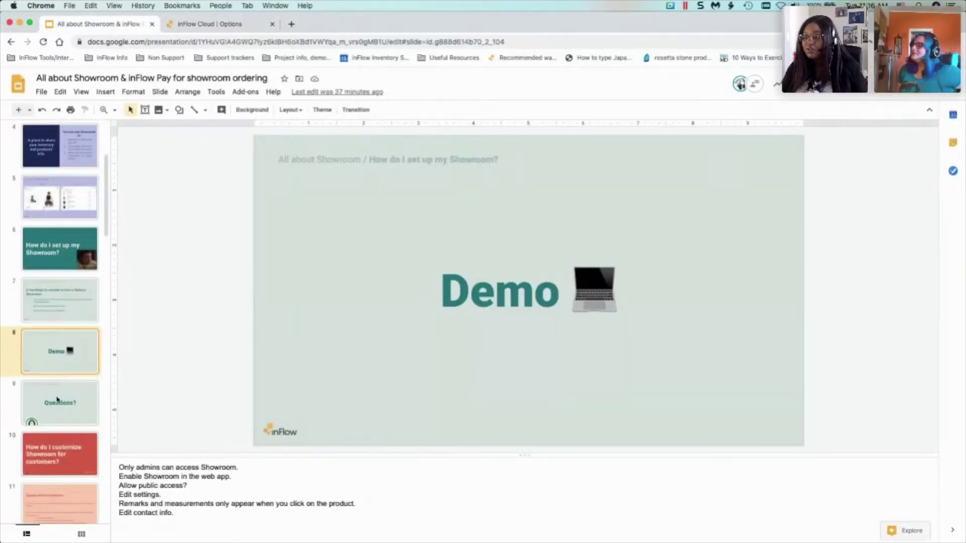
click(55, 410)
key(super+Return)
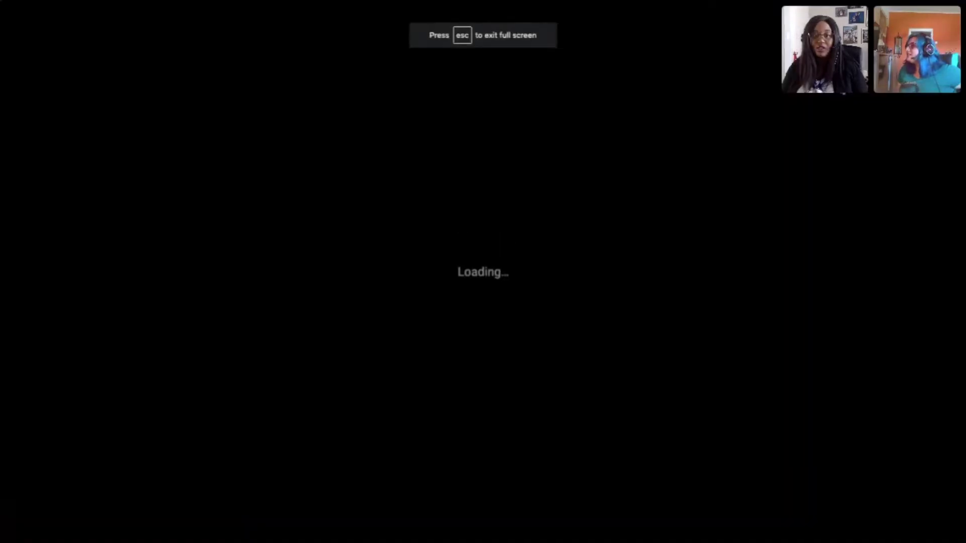
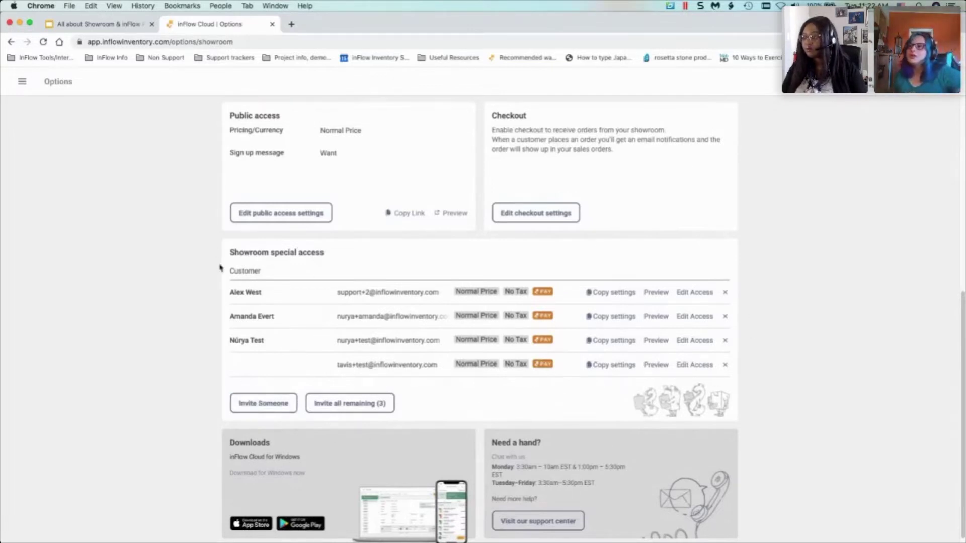
- Start a showroom invite for an existing customer picked from the list, and enter their e-mail address
click(256, 411)
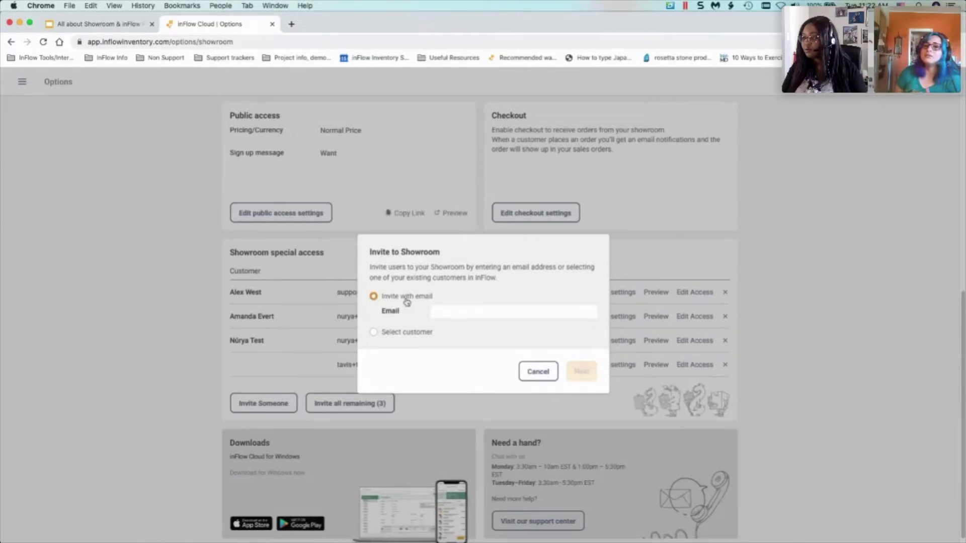
click(456, 313)
click(373, 335)
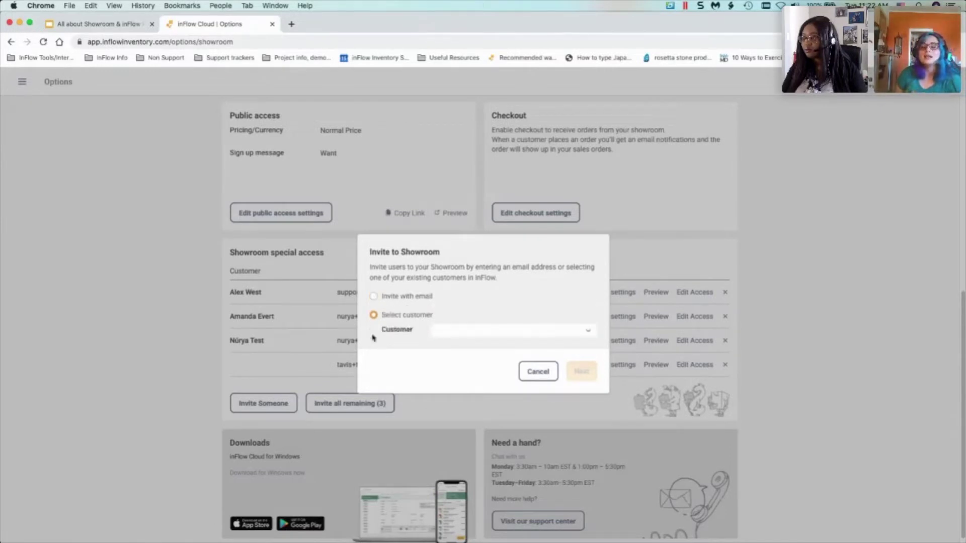
click(498, 332)
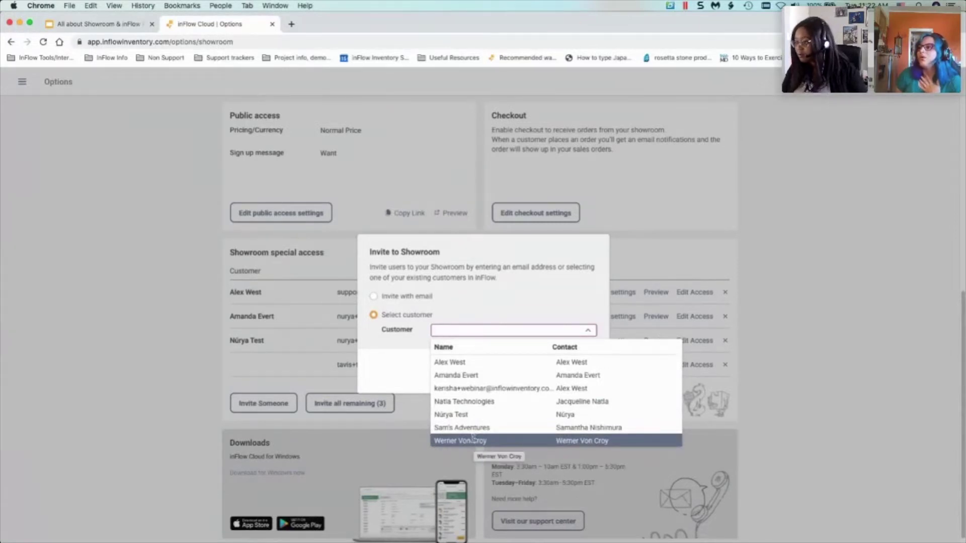
click(473, 440)
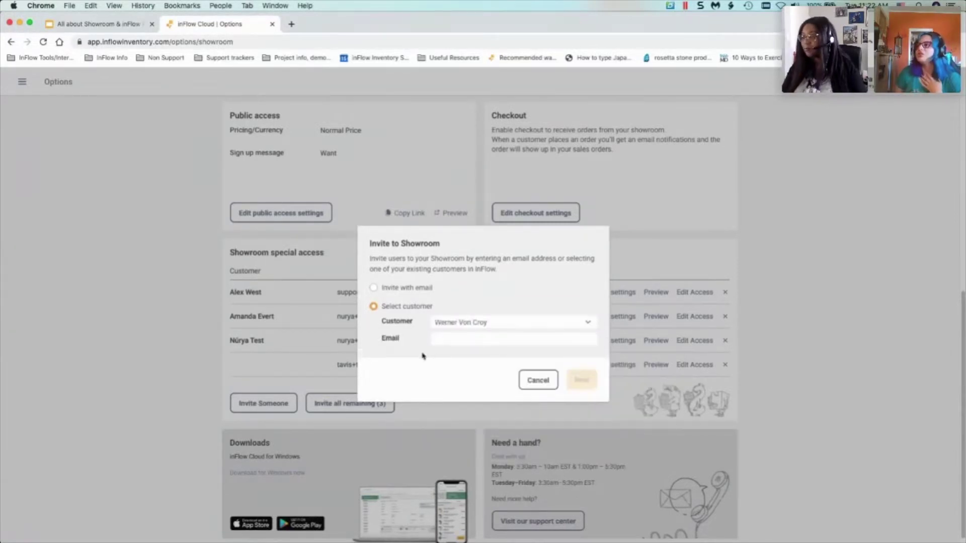
click(463, 341)
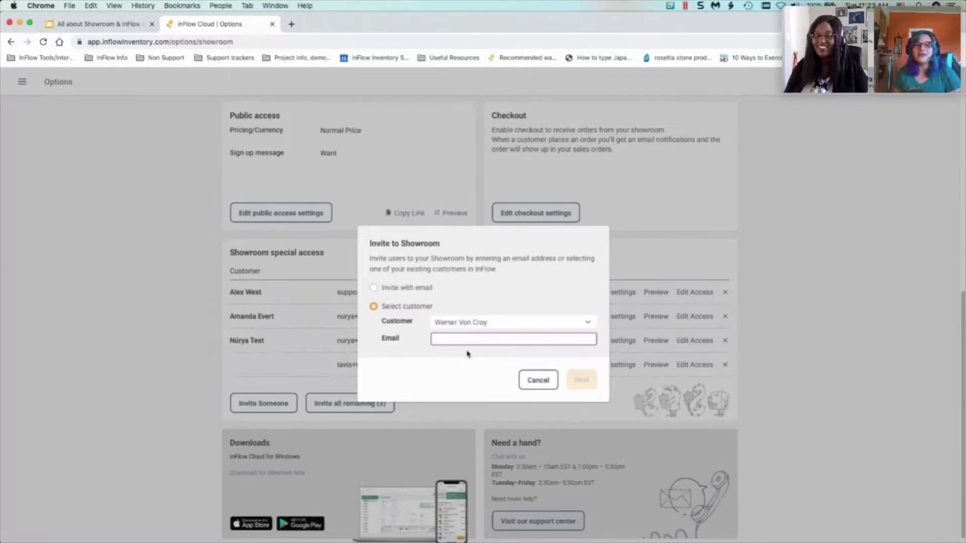
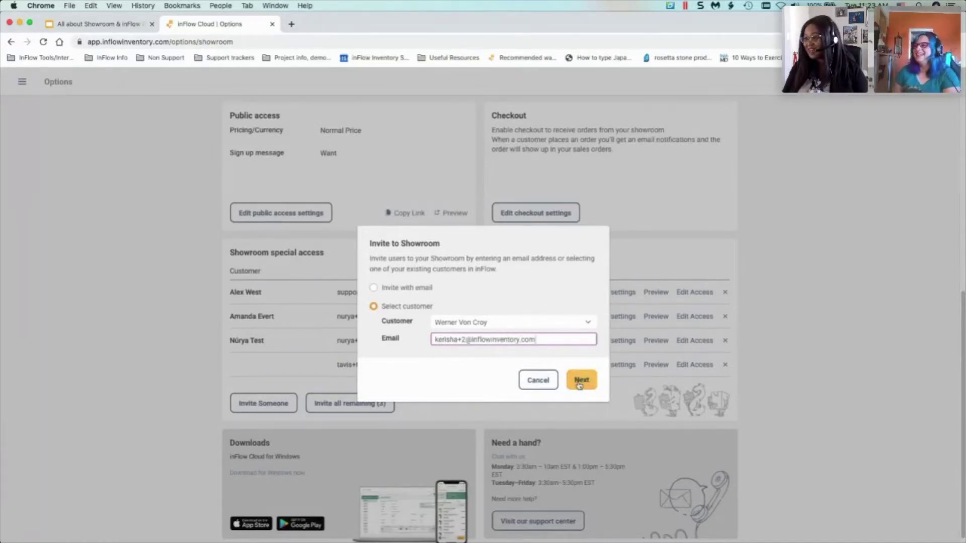
- Stop matching general product settings for this customer and save the All Products category selection
click(579, 383)
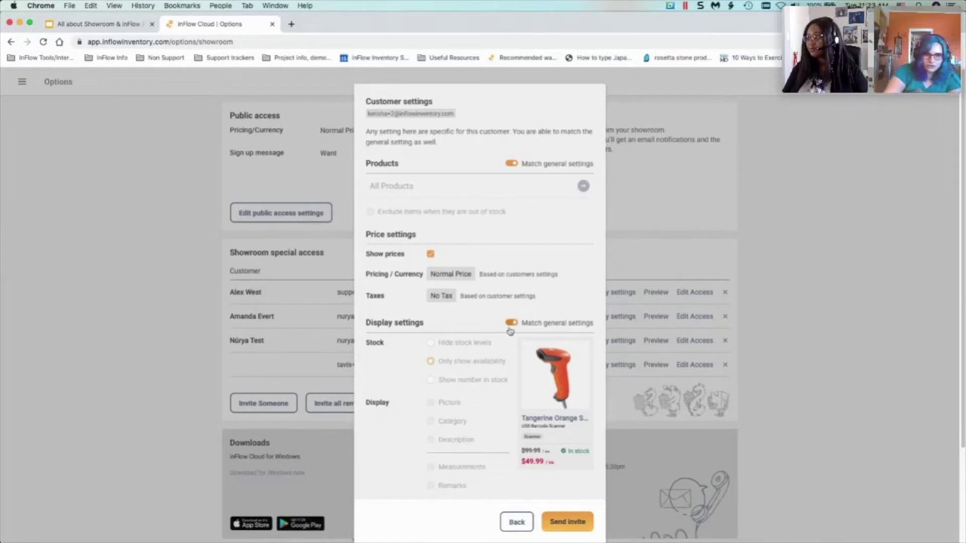
click(509, 166)
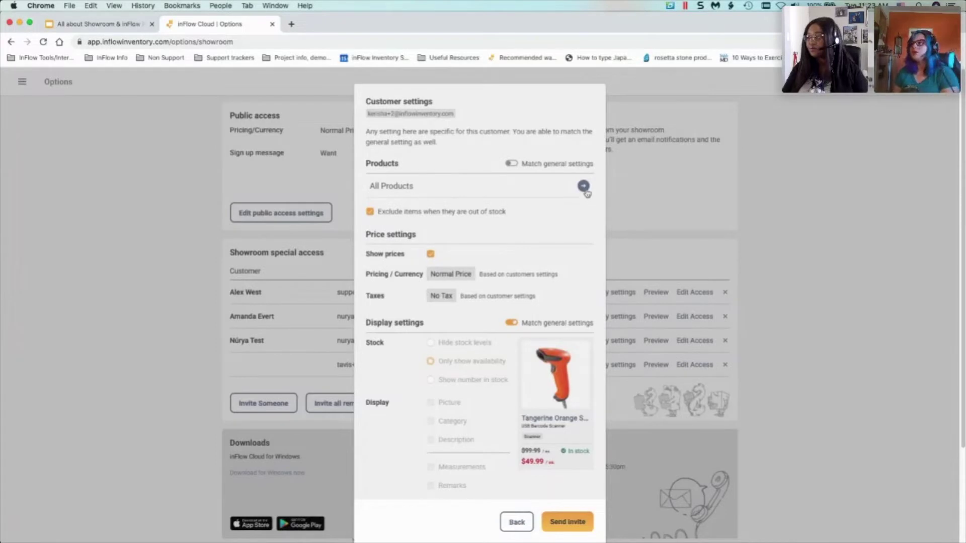
click(584, 187)
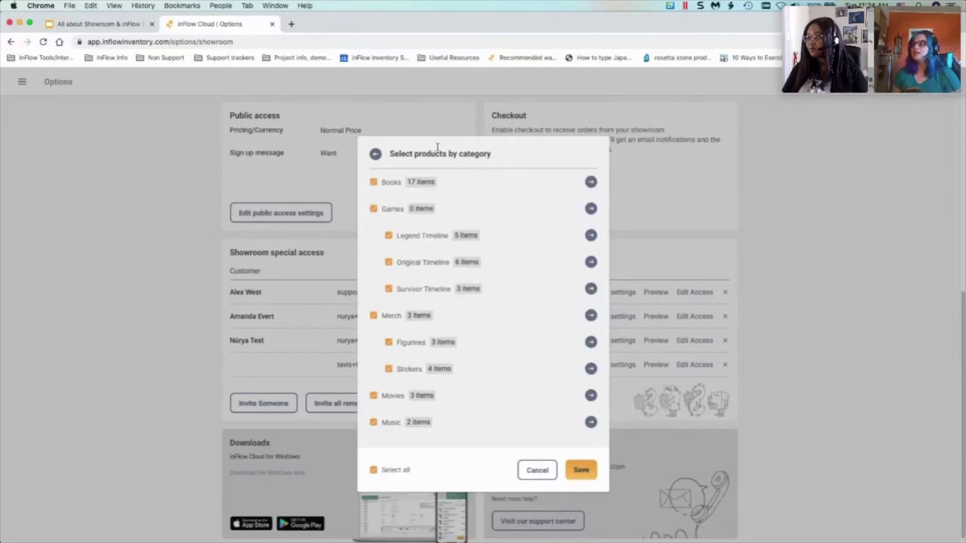
click(582, 472)
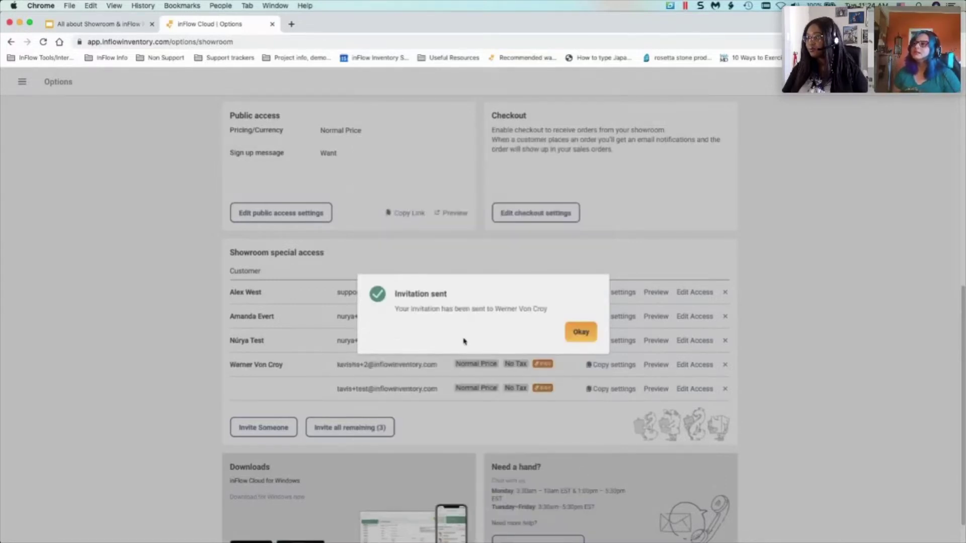
- Dismiss the sent confirmation and remove the newly invited customer from the special-access list
click(581, 333)
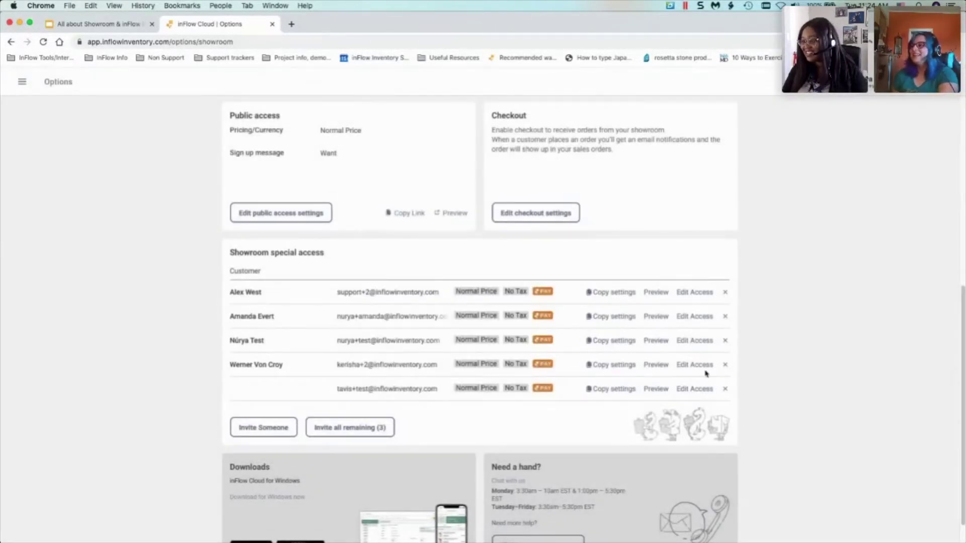
click(725, 365)
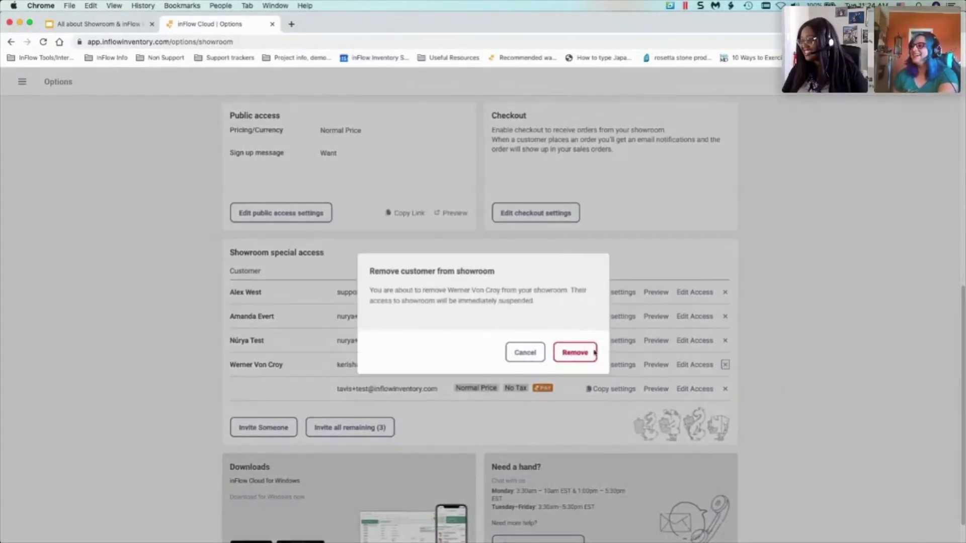
click(594, 353)
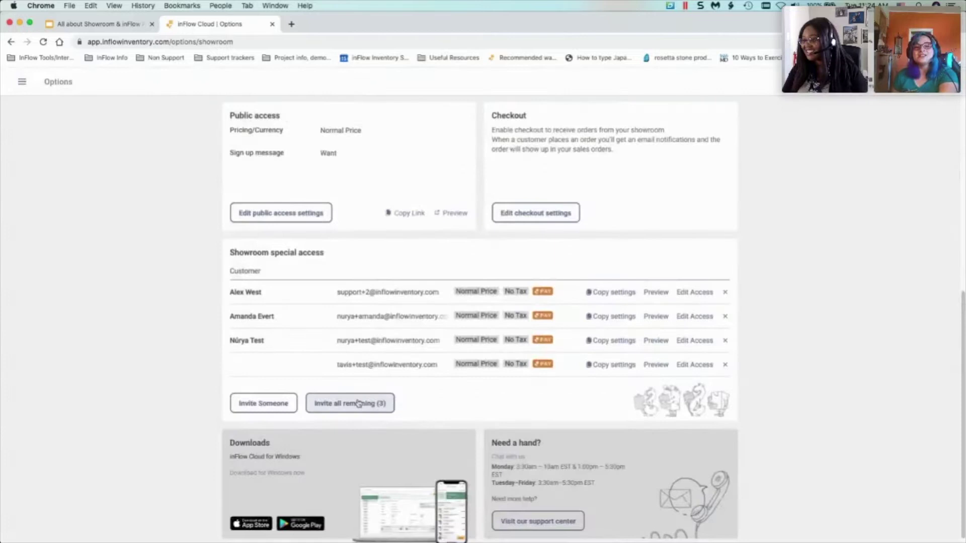
- Re-invite the same existing customer with a different e-mail address and continue to settings
click(251, 402)
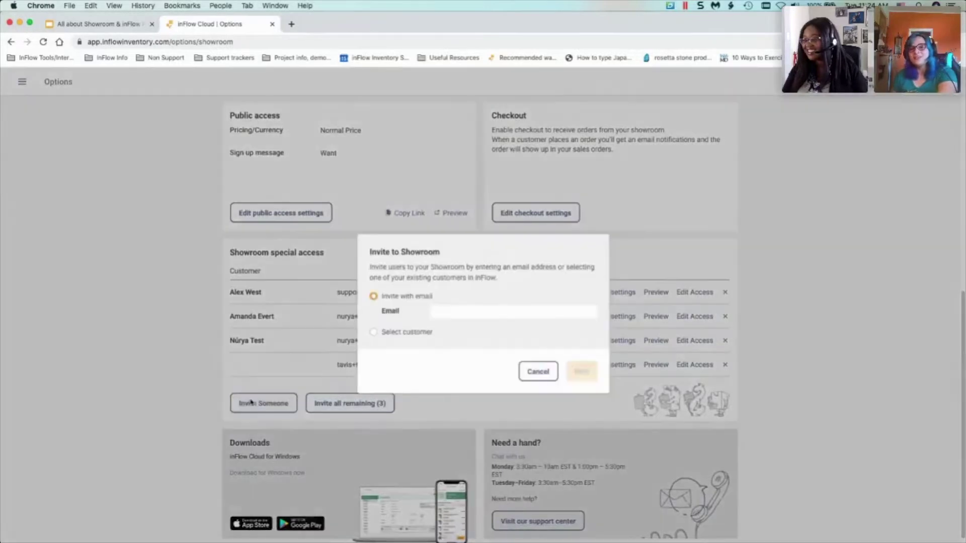
click(398, 333)
click(480, 331)
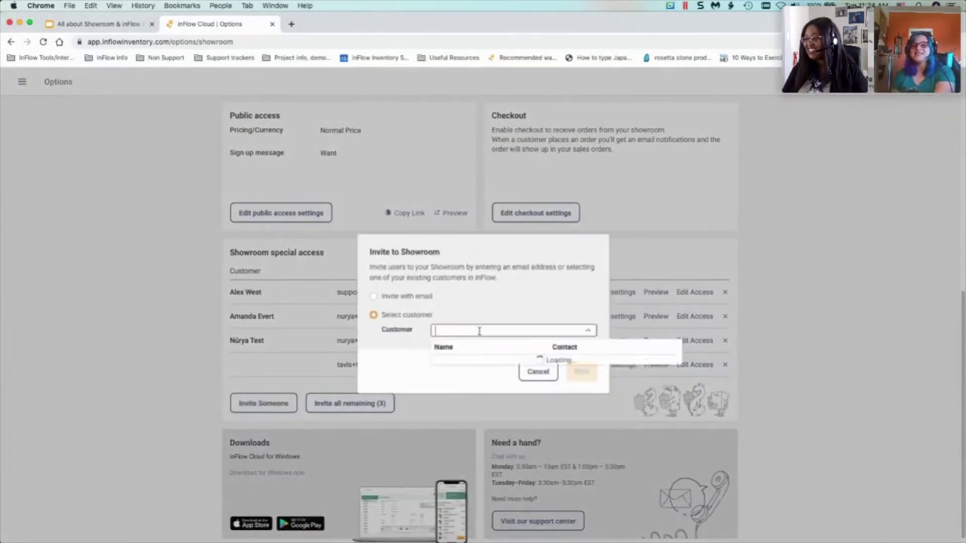
click(471, 438)
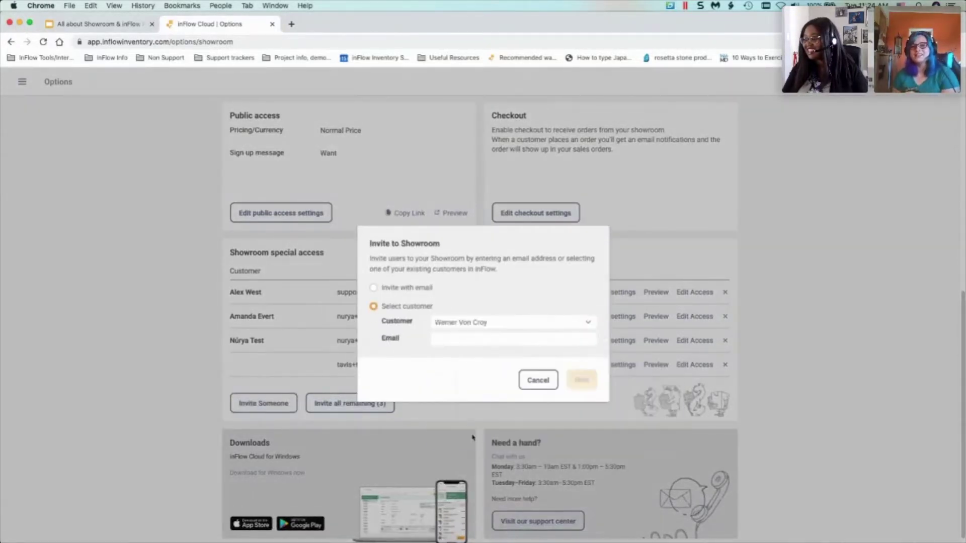
click(461, 340)
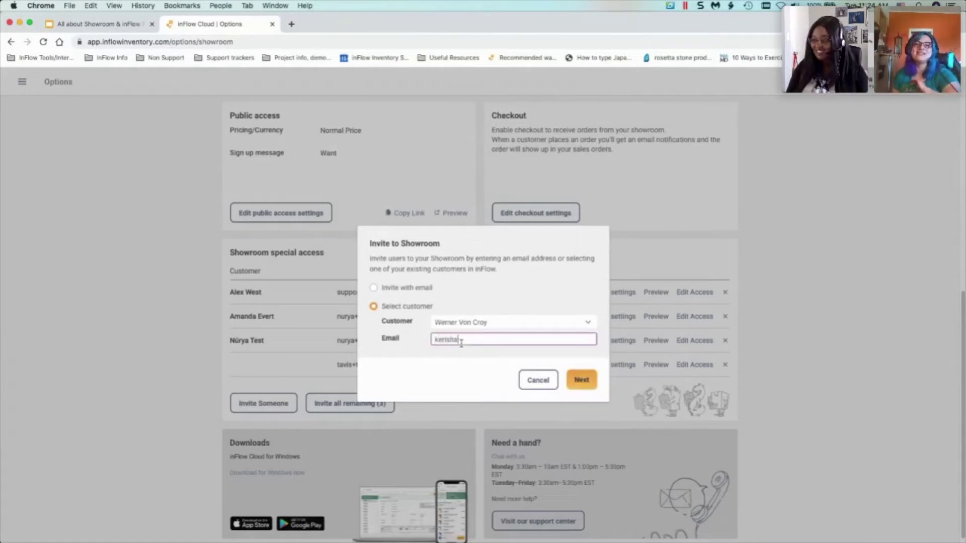
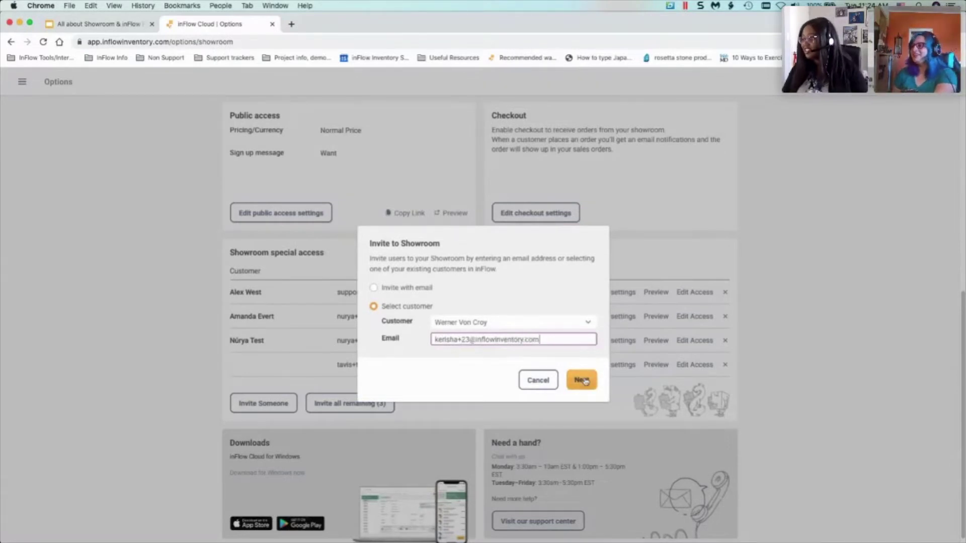
click(582, 381)
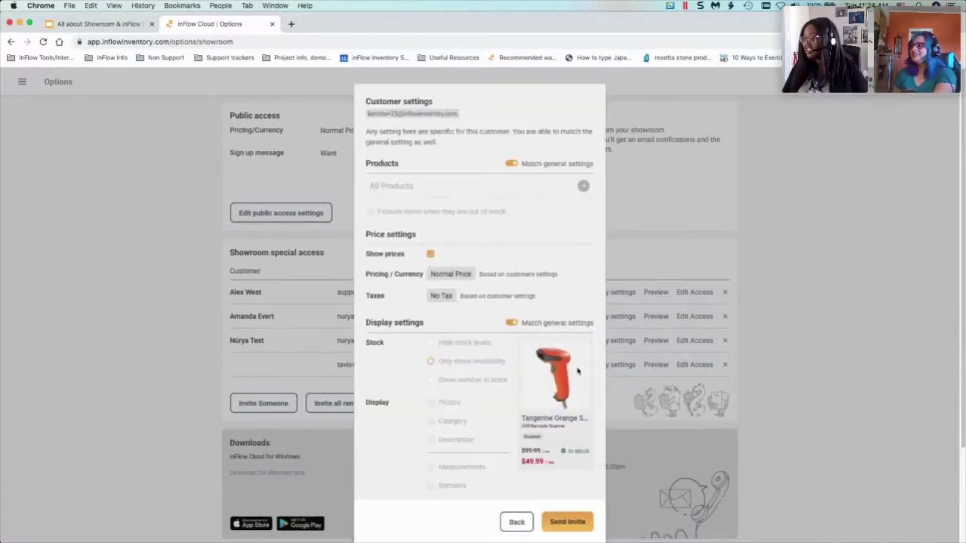
- Turn off matching general product settings and keep All Products as the category selection
click(512, 164)
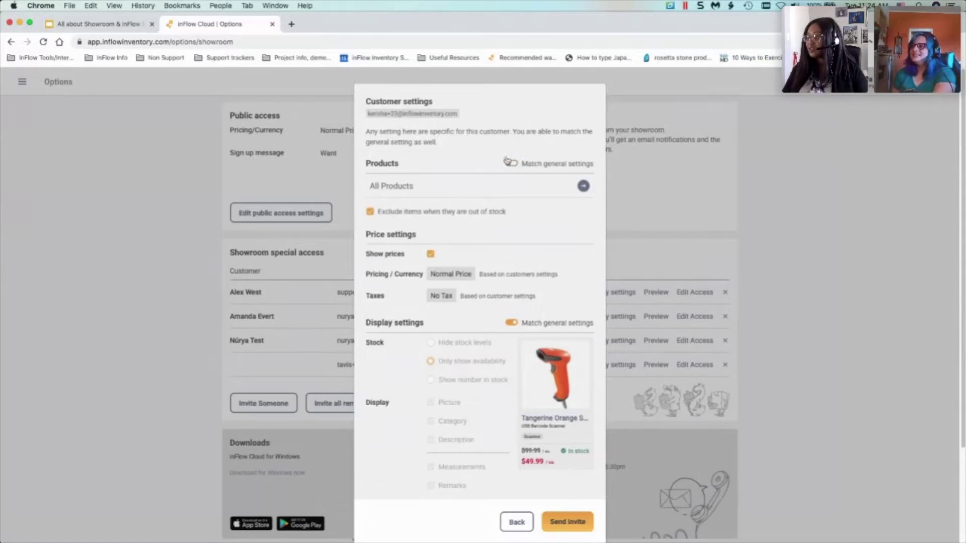
click(583, 187)
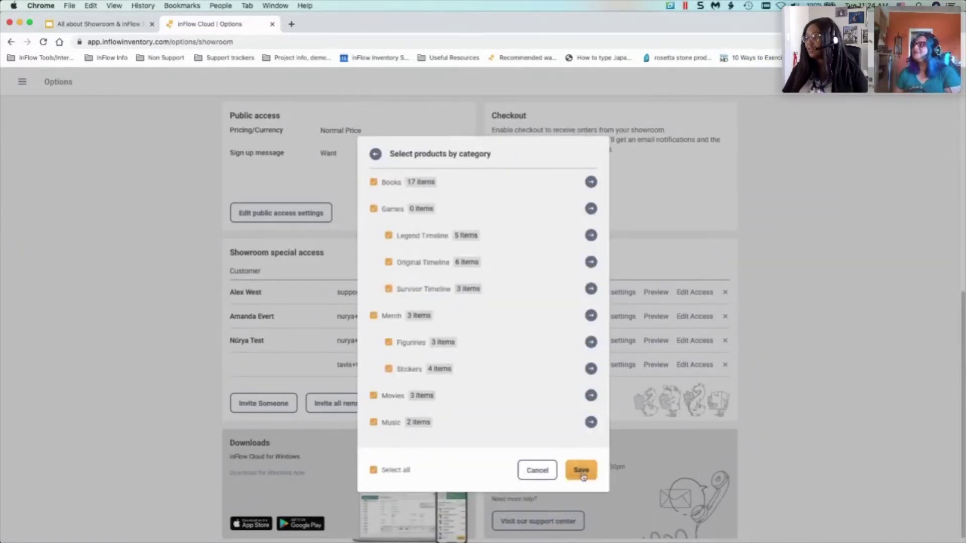
click(376, 155)
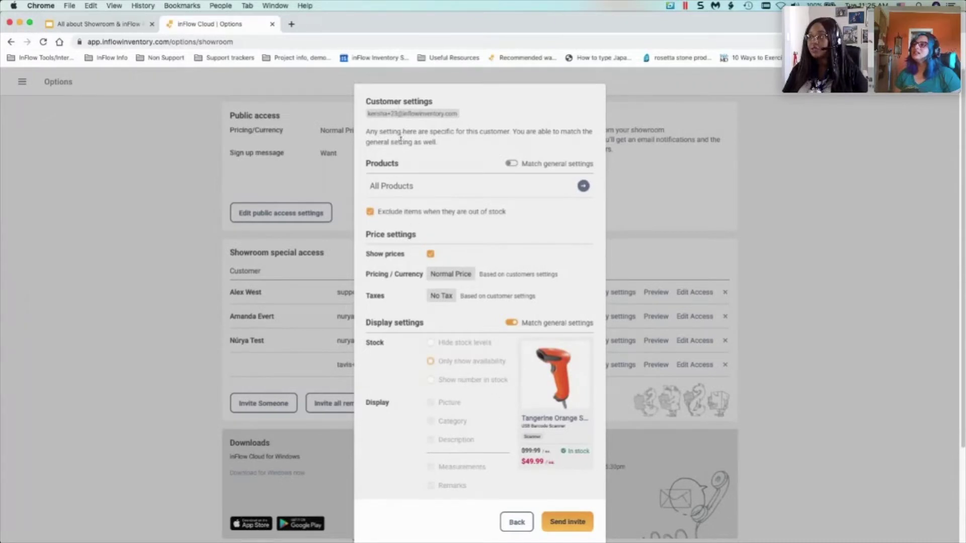
- Leave the invite unsent and open the Customer list in a new browser tab
click(516, 522)
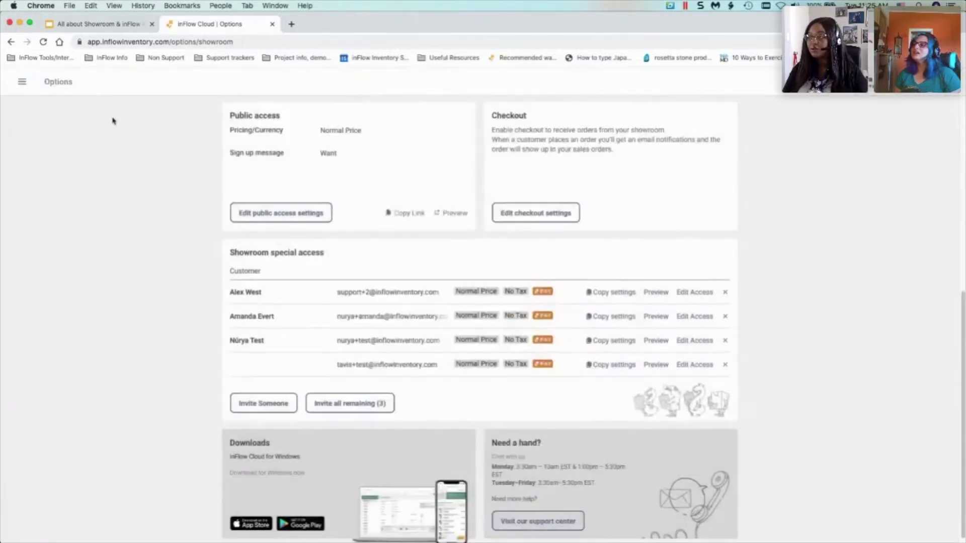
click(21, 84)
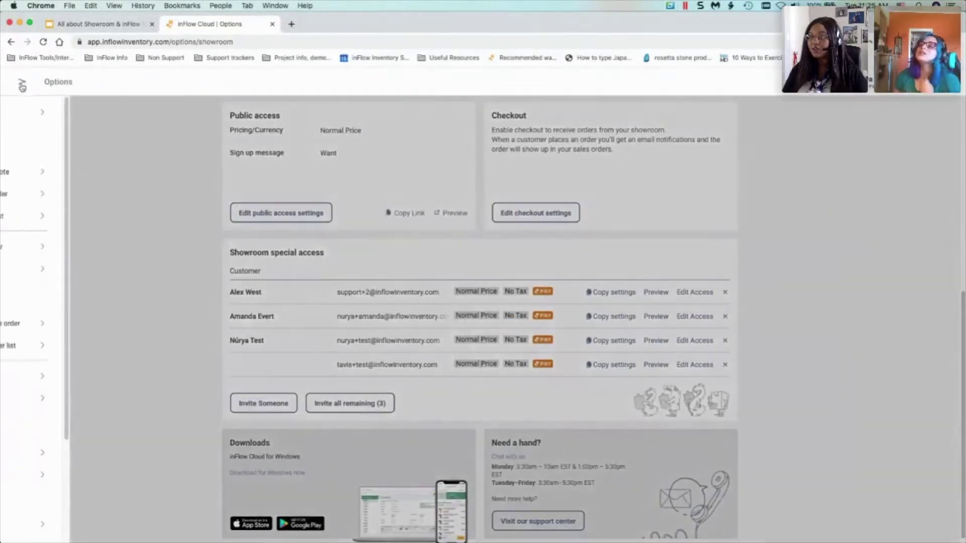
right_click(76, 269)
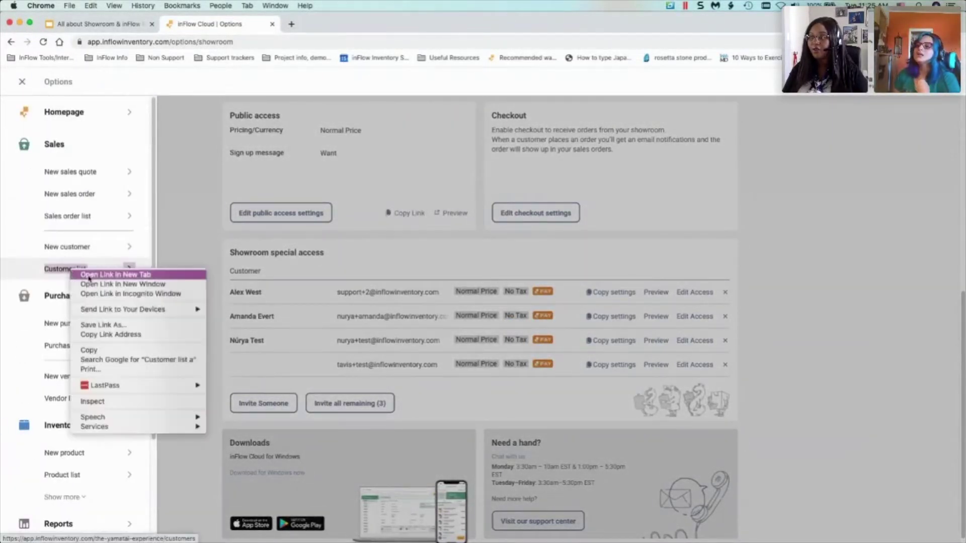
click(109, 275)
click(309, 24)
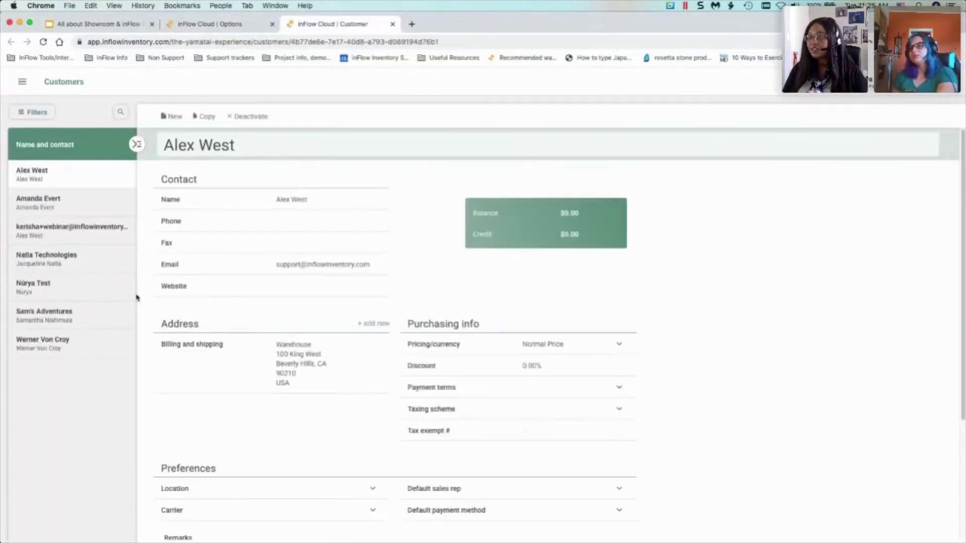
- Open the customer's record and inspect its Normal Price pricing option and 5.00% discount
click(61, 340)
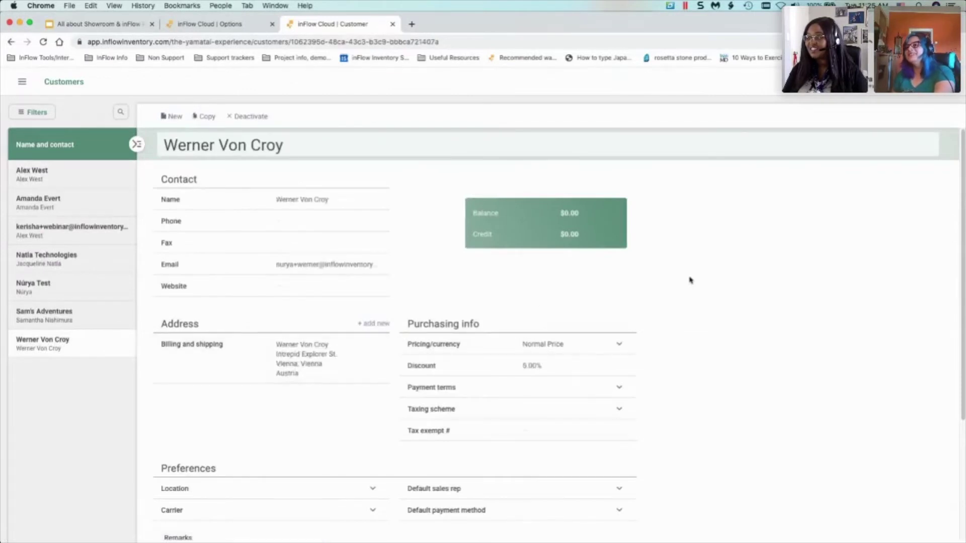
scroll(605, 286, down, 1)
click(615, 338)
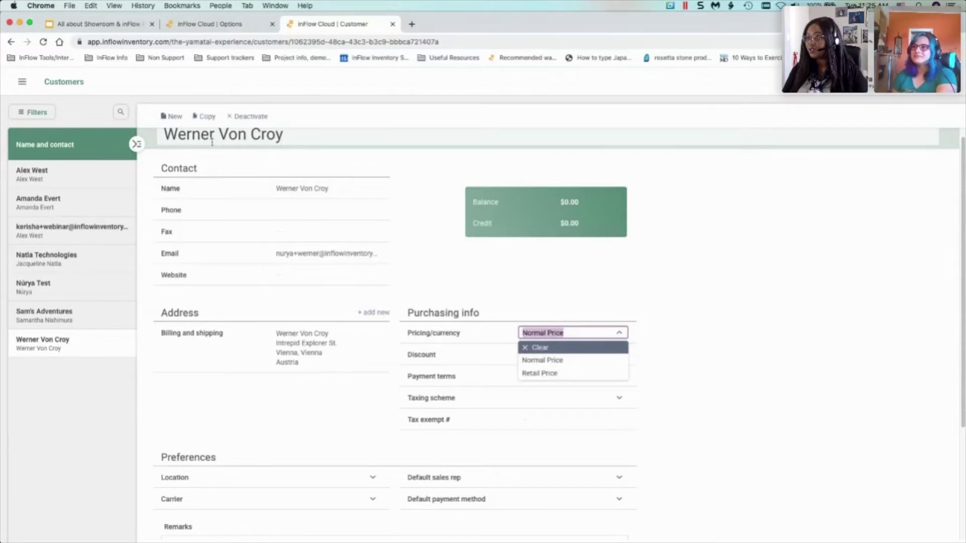
click(651, 282)
click(599, 336)
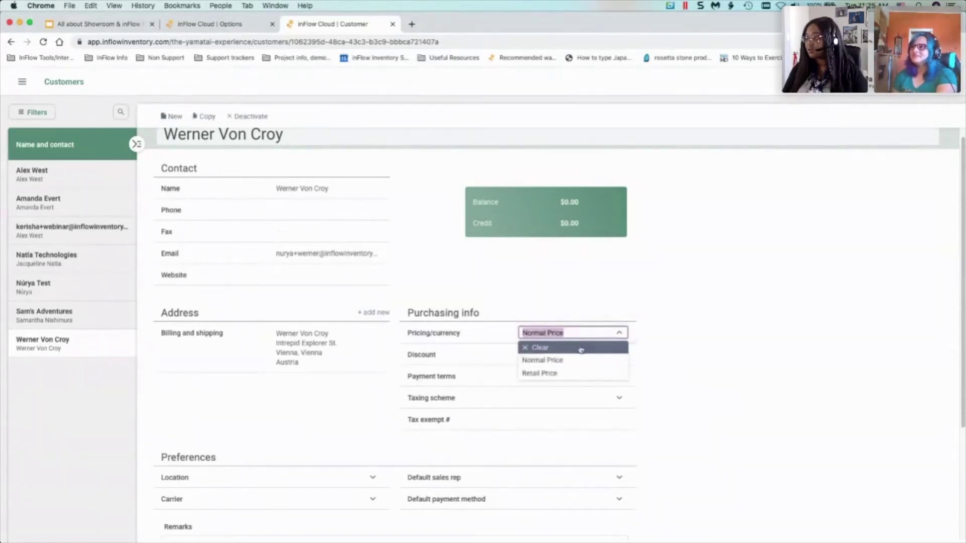
click(750, 351)
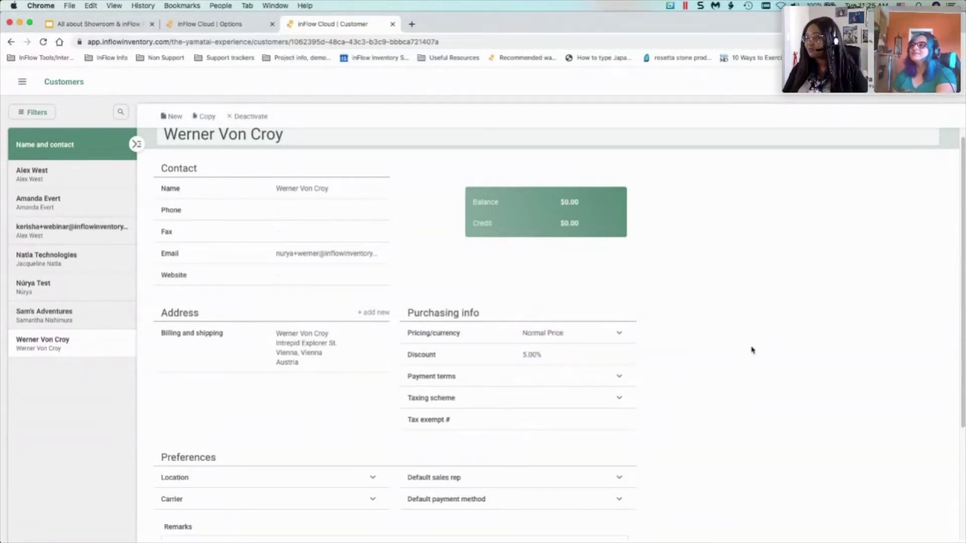
click(623, 339)
click(685, 318)
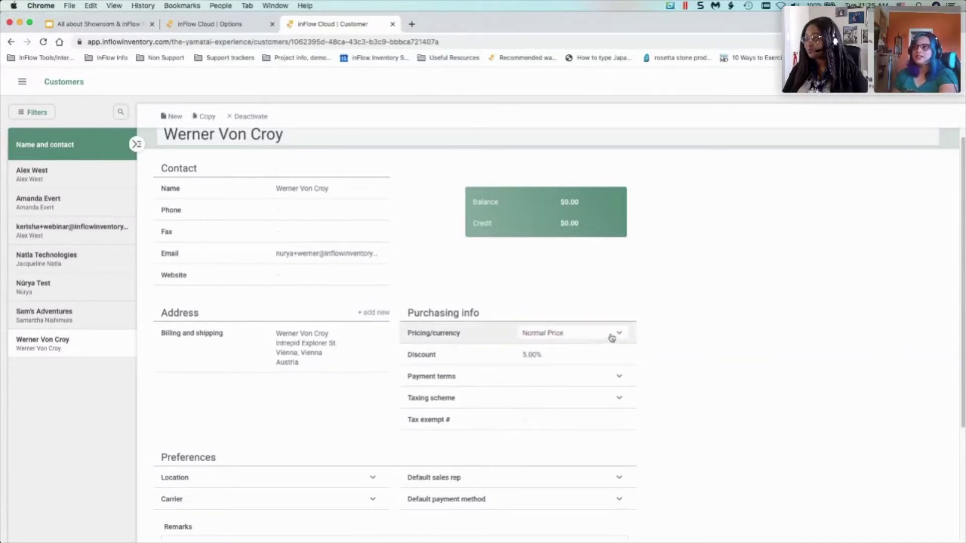
scroll(702, 320, up, 1)
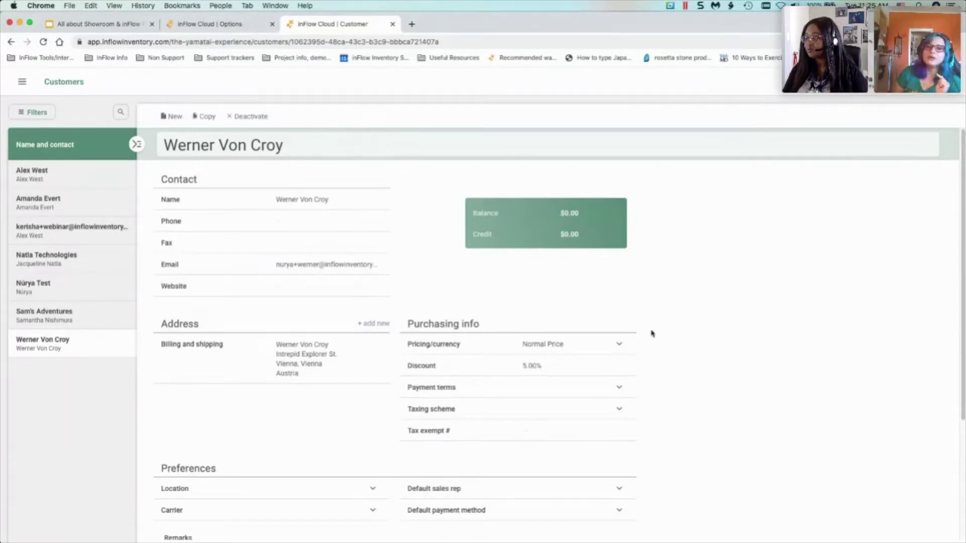
click(591, 344)
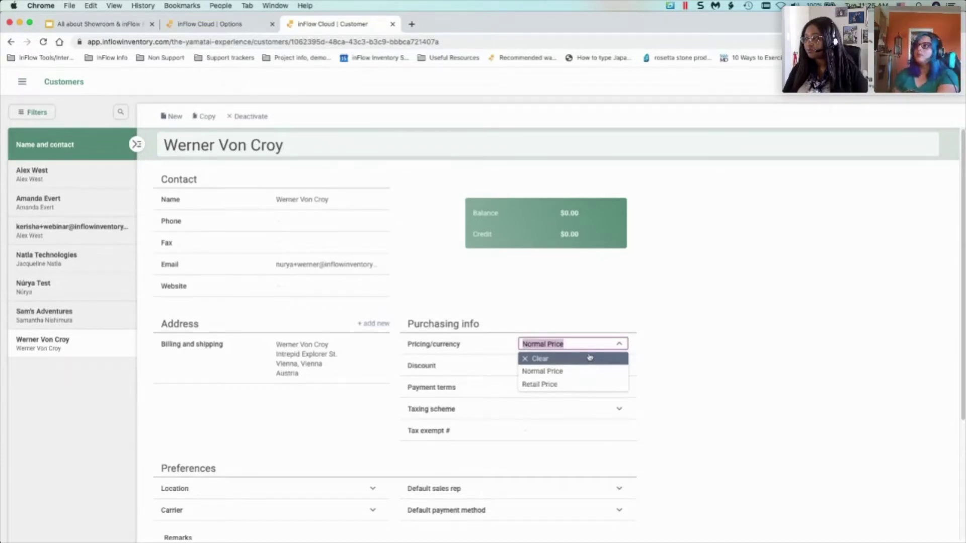
- Back on the showroom options tab, invite the existing customer and continue to their settings
click(207, 24)
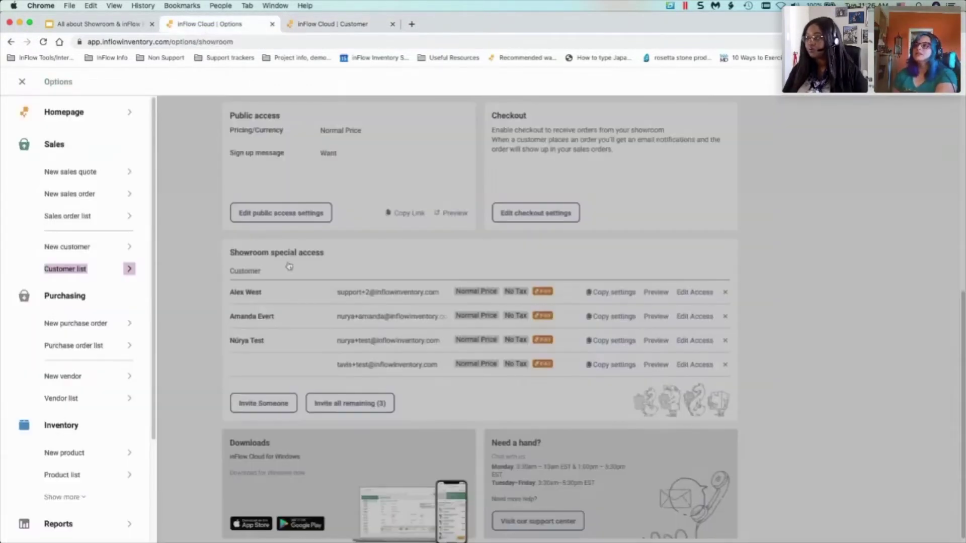
click(265, 406)
click(266, 405)
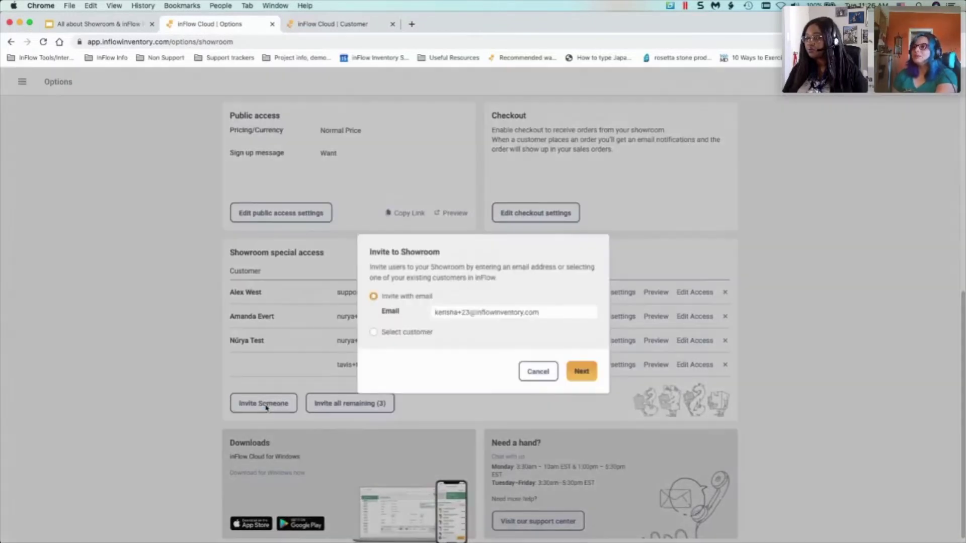
click(401, 336)
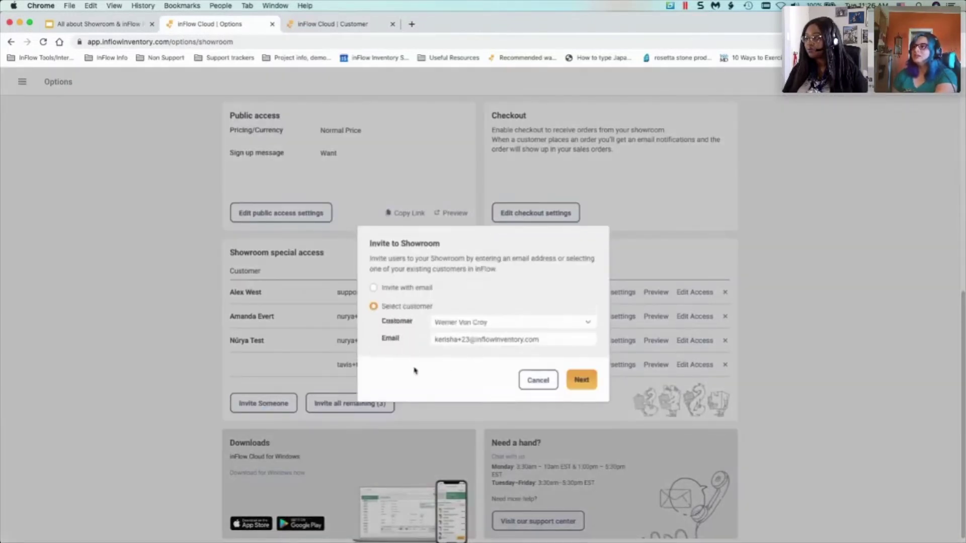
click(582, 382)
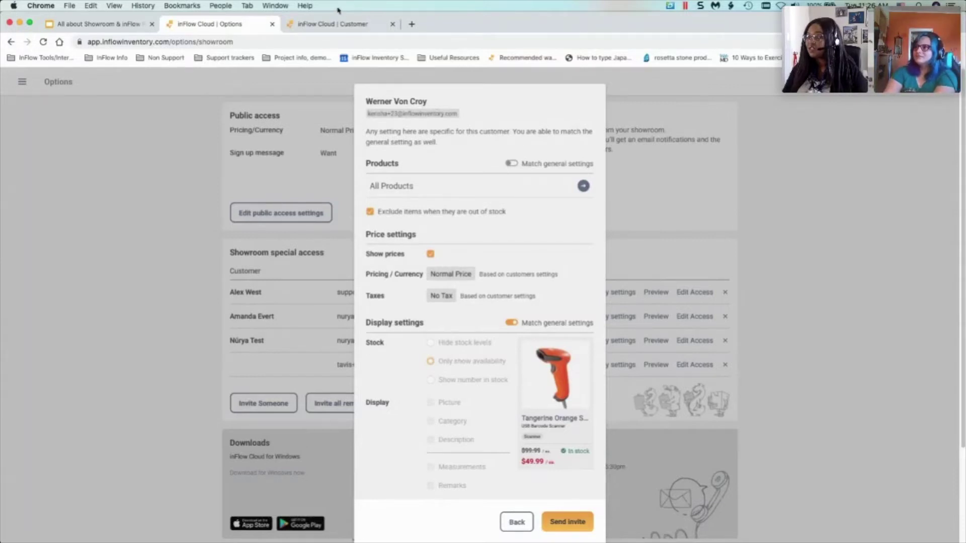
click(329, 24)
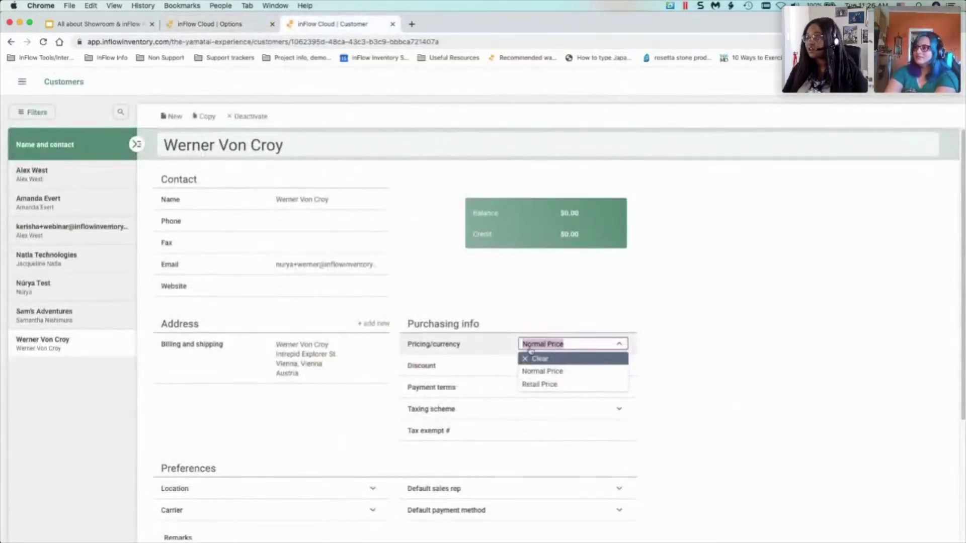
click(216, 24)
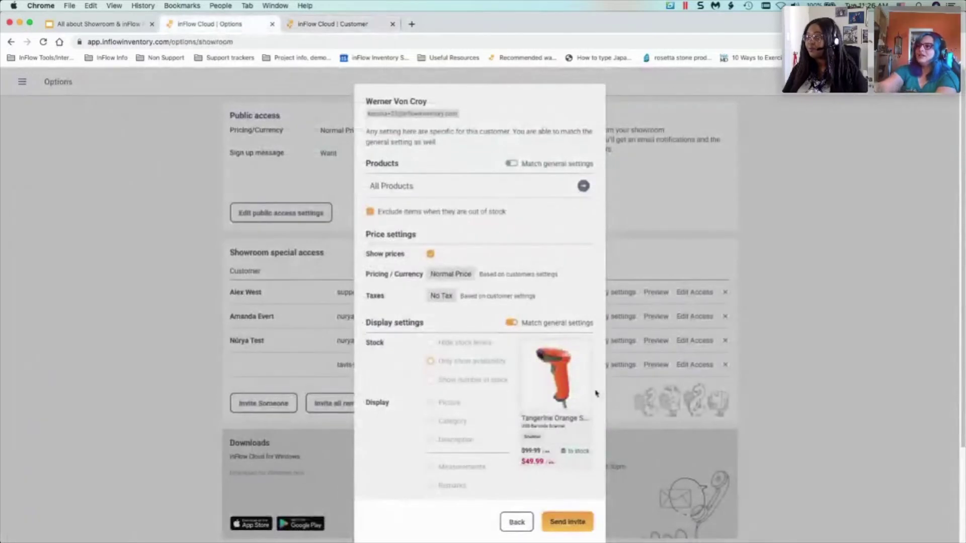
click(350, 24)
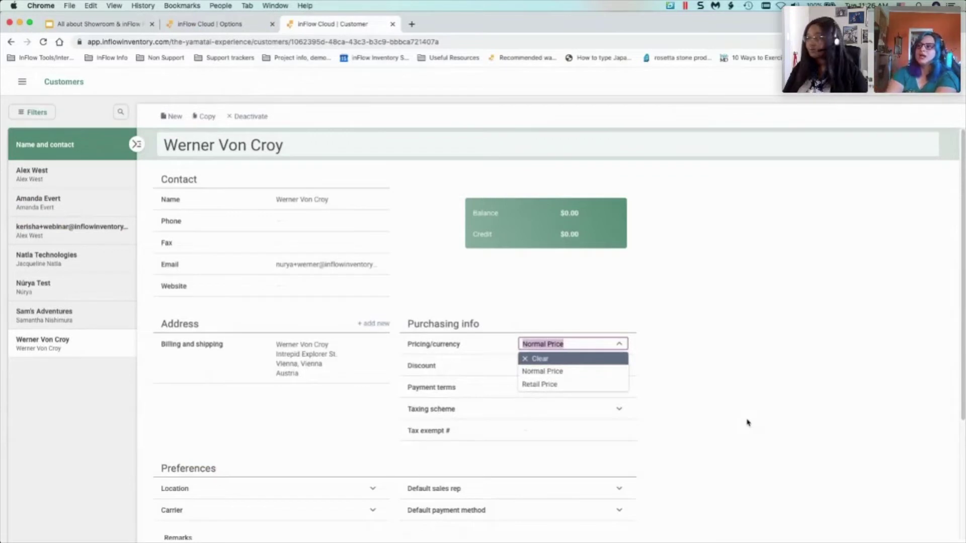
click(738, 421)
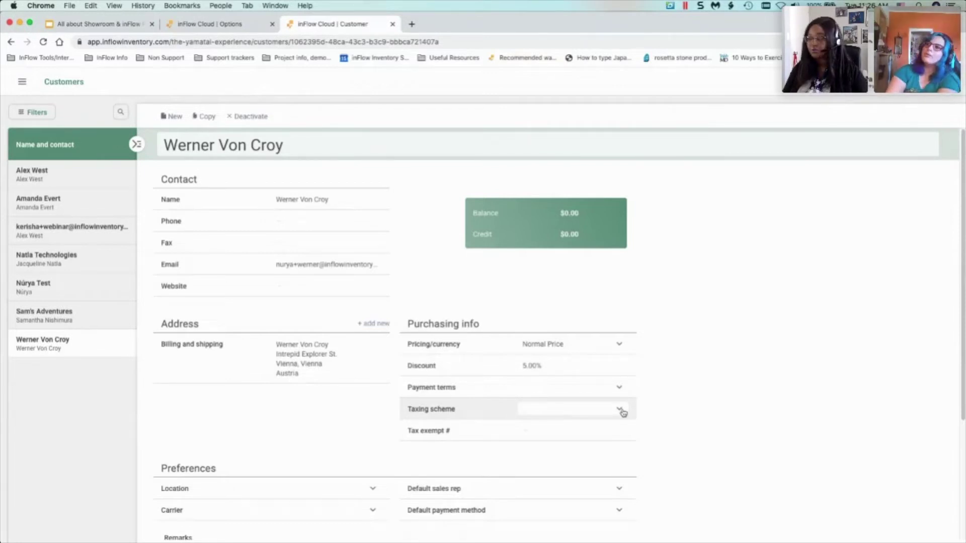
click(225, 25)
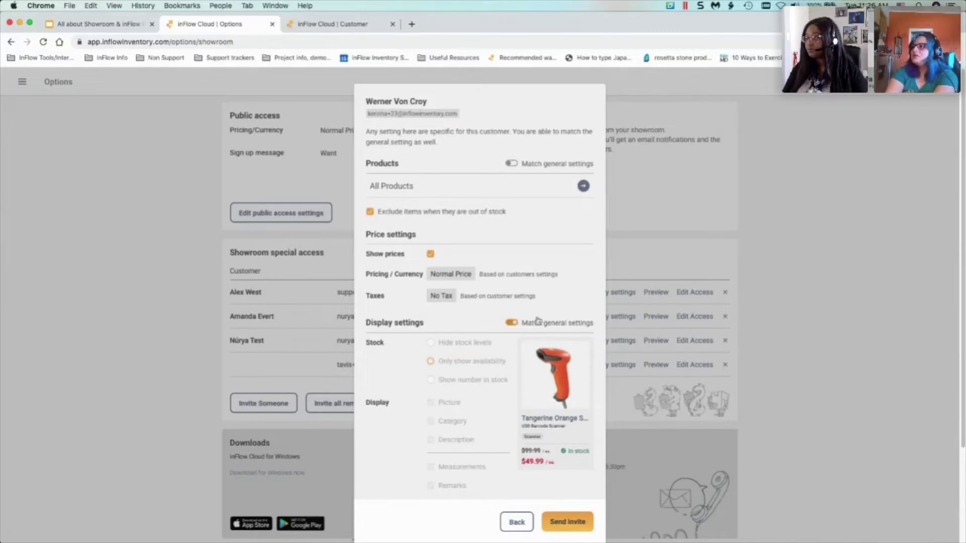
- Use custom display settings for this customer, keeping stock as 'Only show availability'
scroll(521, 282, down, 3)
click(513, 230)
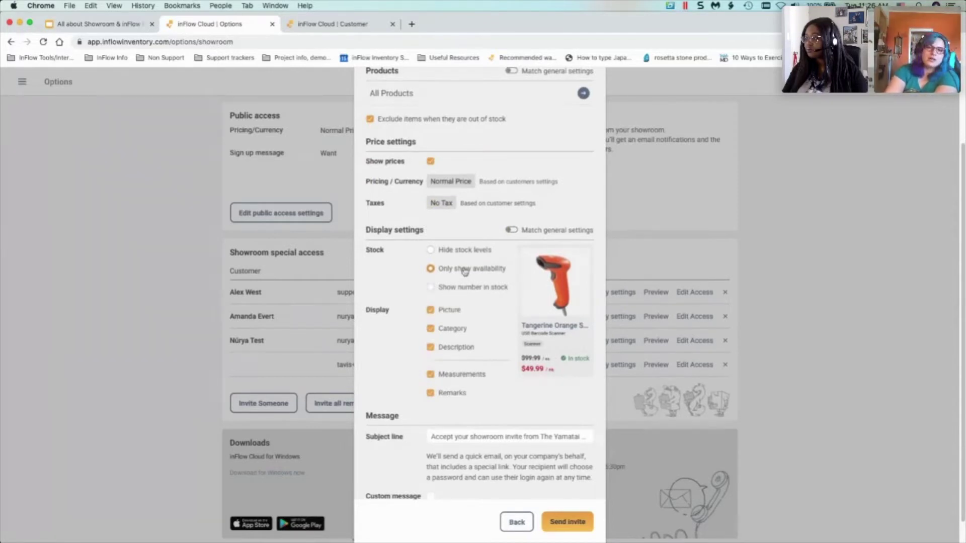
click(470, 287)
click(469, 270)
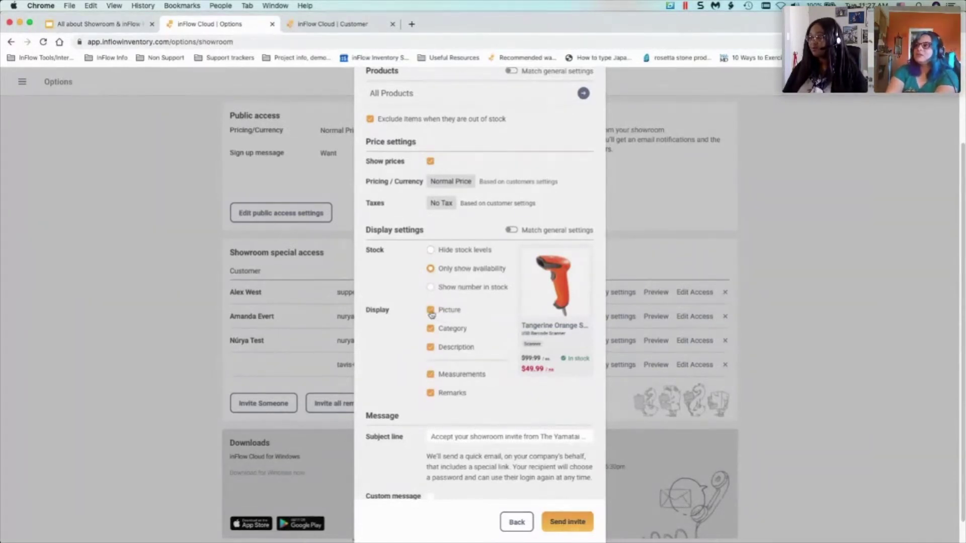
- Keep picture, category and description shown, and hide measurements and remarks
click(430, 310)
click(430, 329)
click(431, 347)
click(431, 347)
click(430, 329)
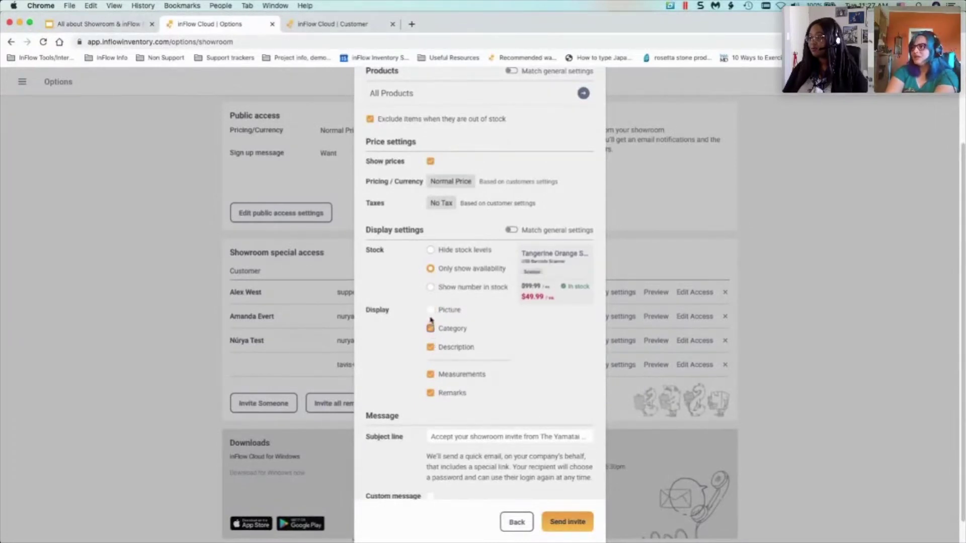
click(430, 310)
scroll(545, 414, down, 2)
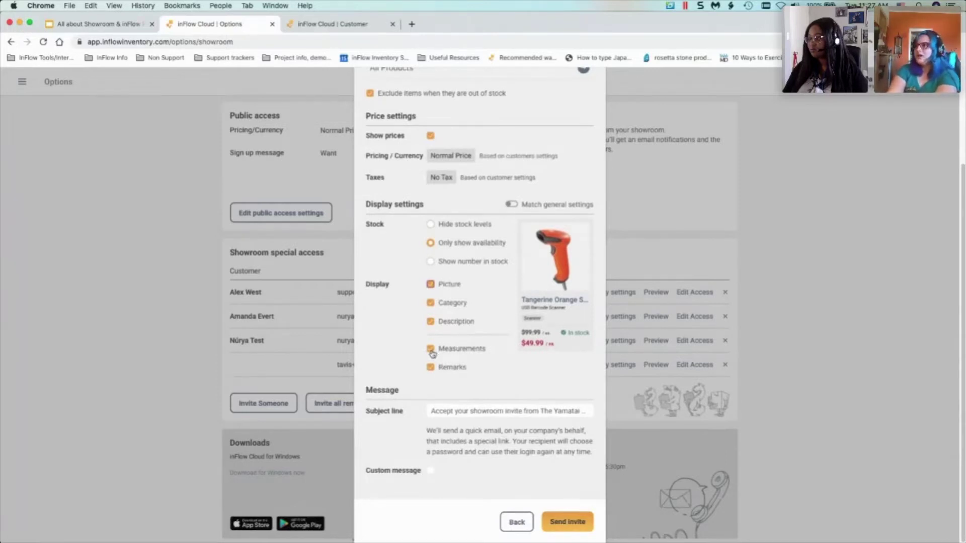
click(431, 349)
click(431, 367)
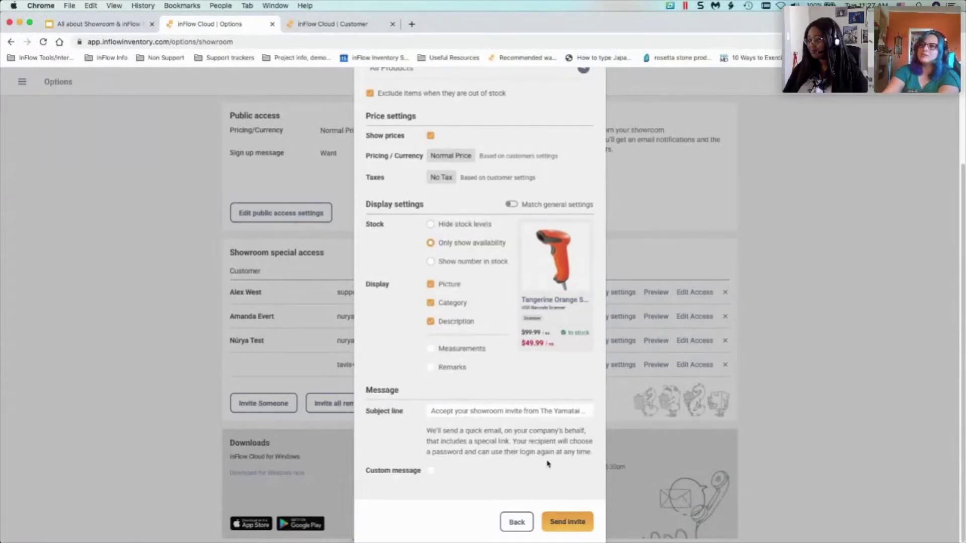
- Review the invite e-mail's subject, leave out a custom message, and send the invitation
click(538, 411)
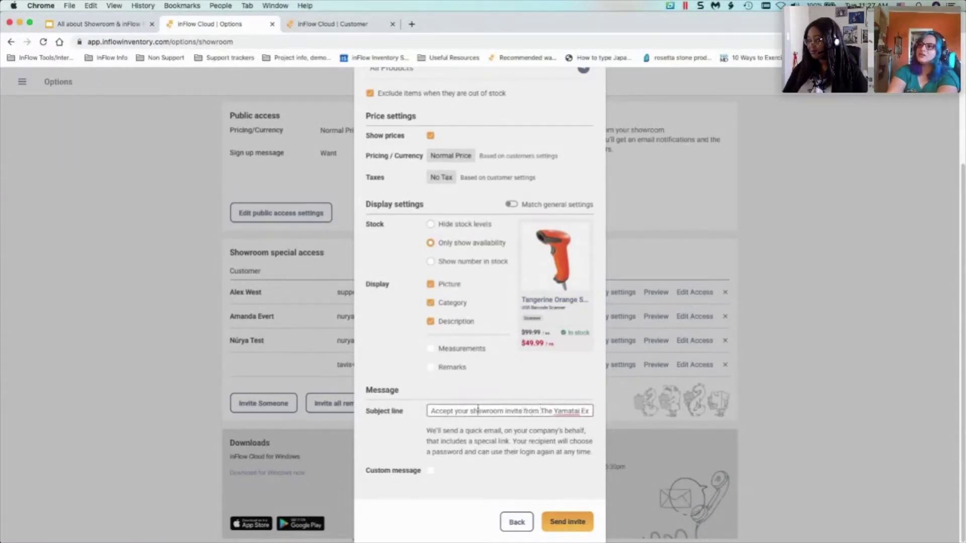
click(431, 471)
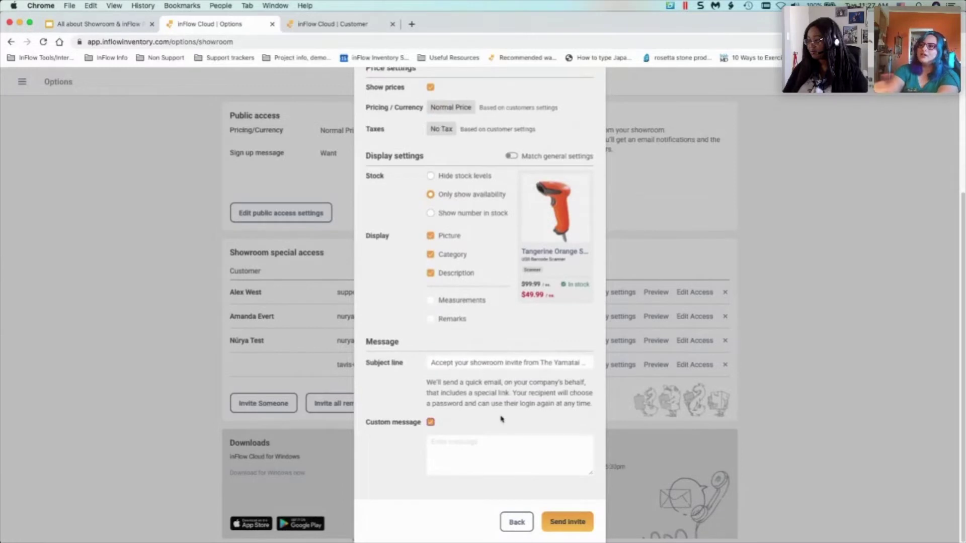
click(432, 422)
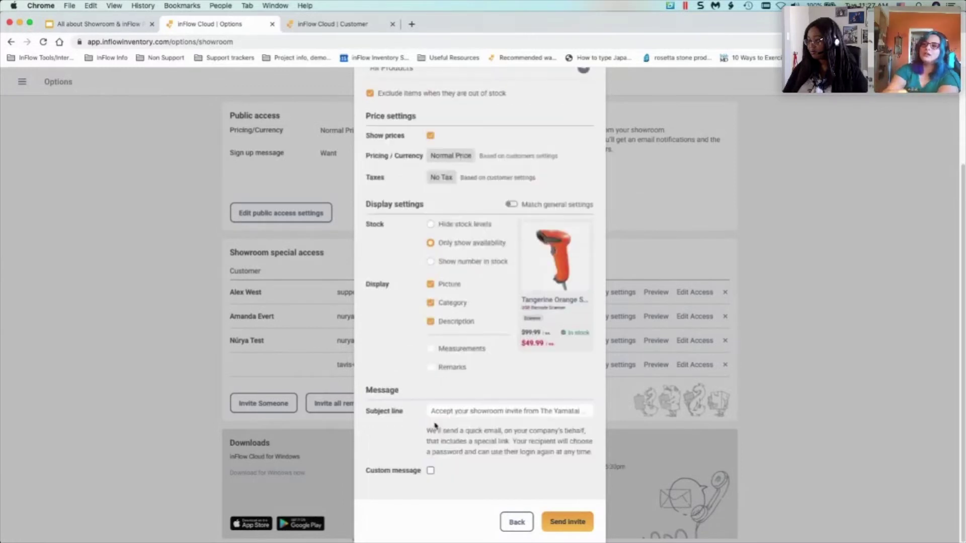
click(473, 411)
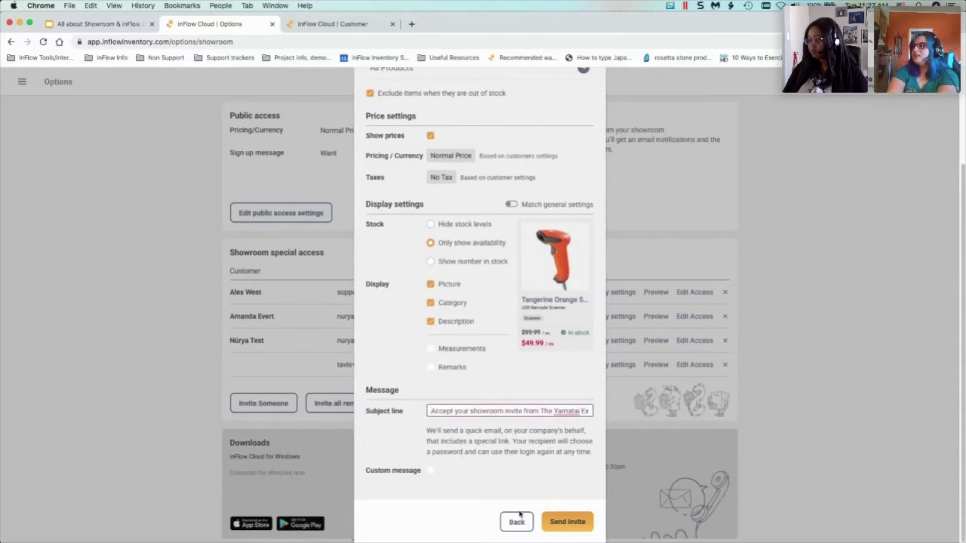
click(558, 521)
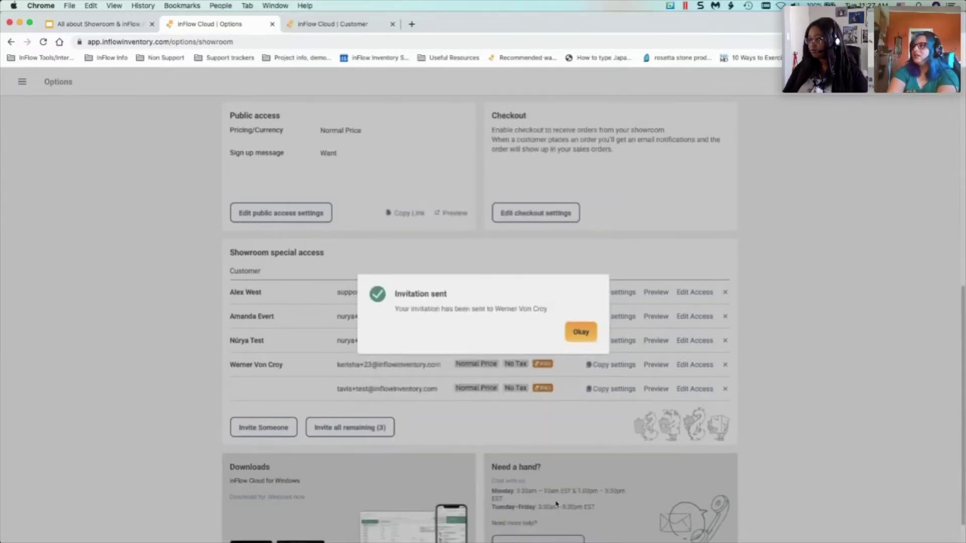
- Dismiss the confirmation, merge the Gmail invite window into the browser, and return to showroom options
click(581, 333)
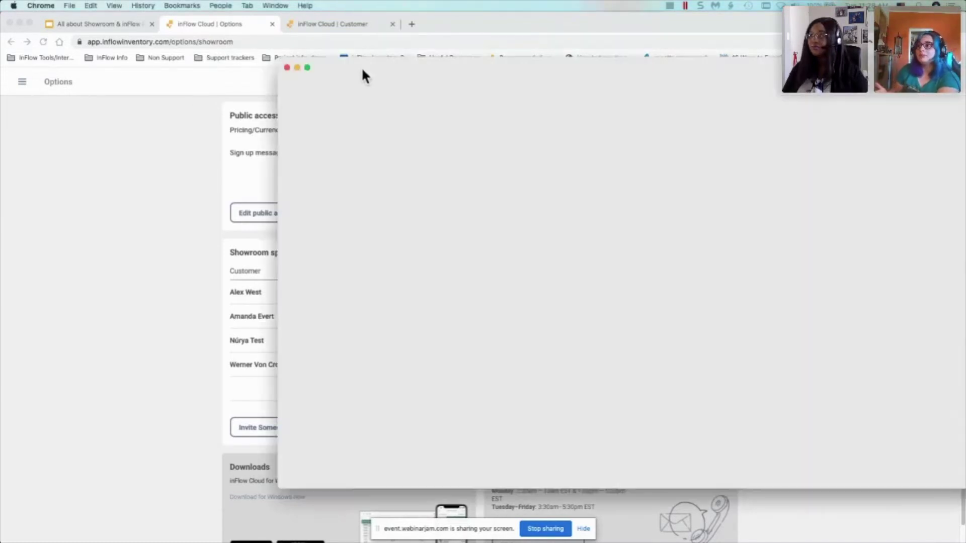
drag(361, 68, 413, 26)
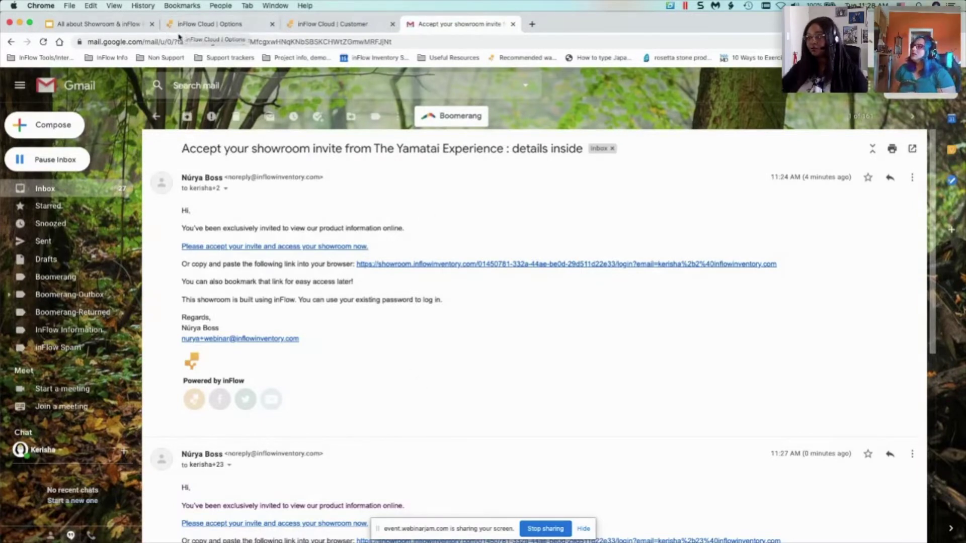
click(193, 25)
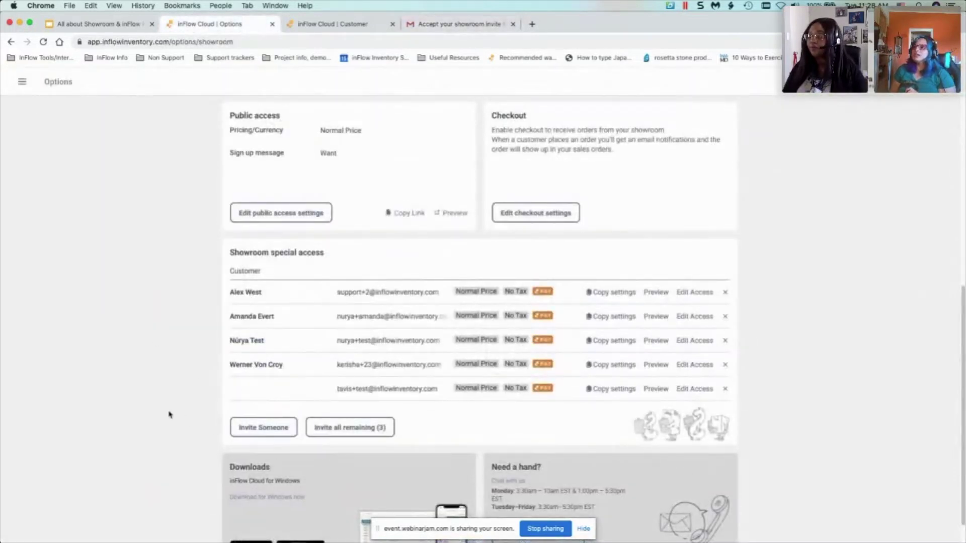
- Send a showroom invite with default customer settings to a new e-mail address
click(283, 429)
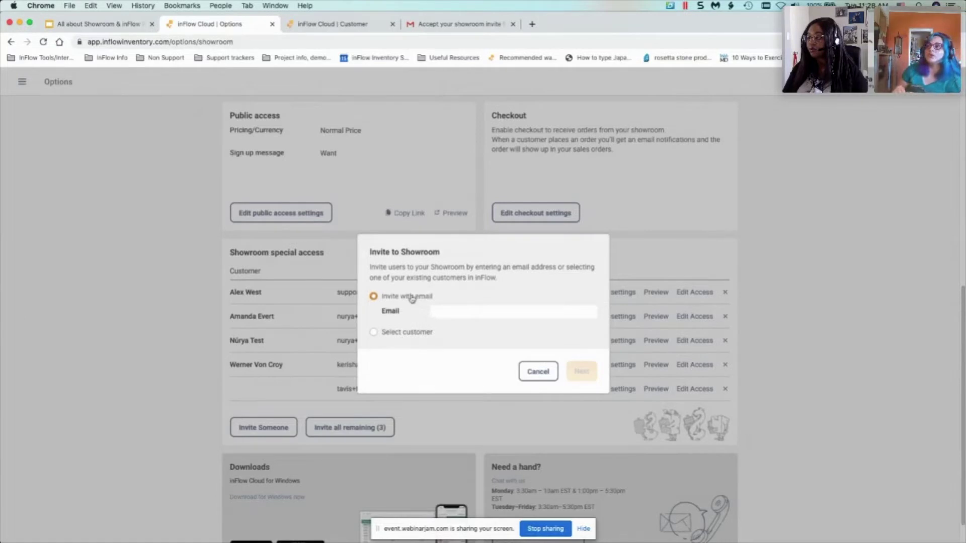
click(445, 311)
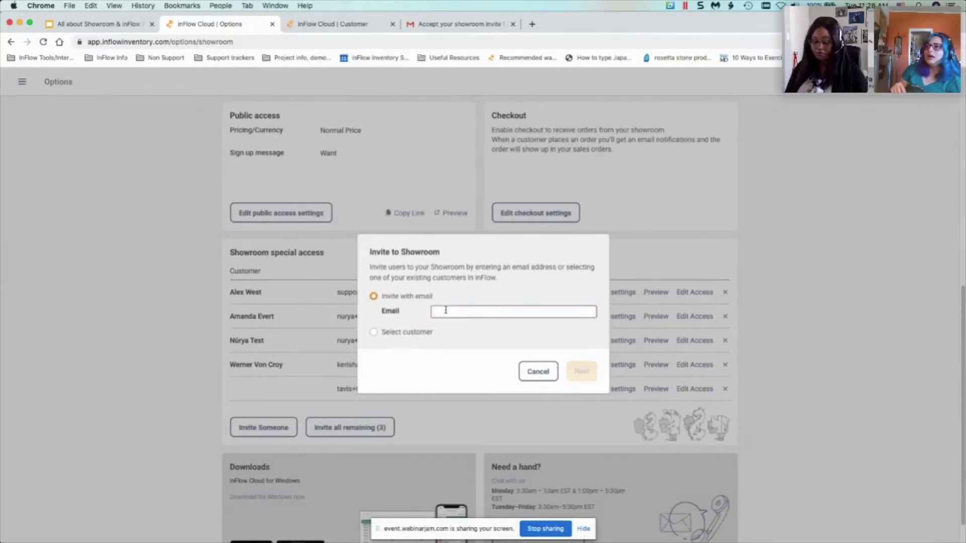
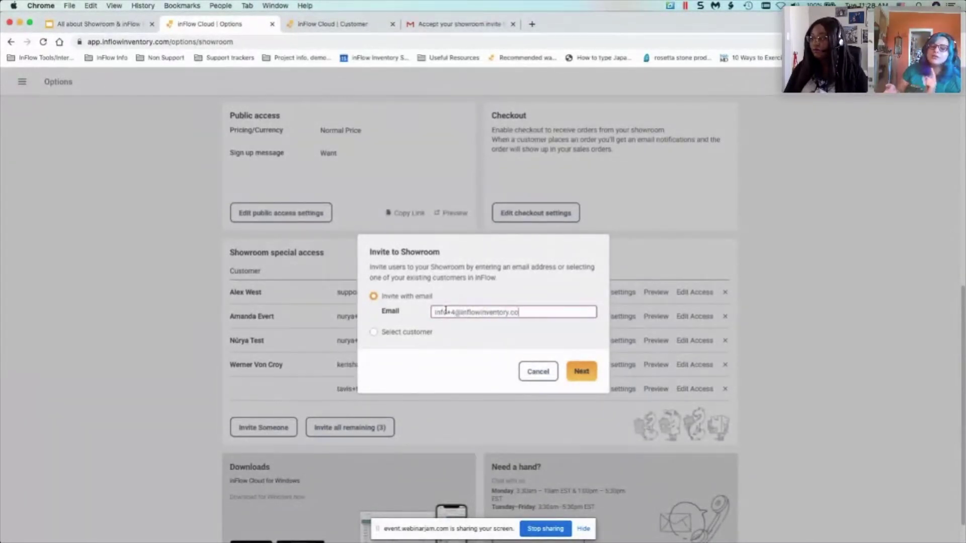
click(582, 375)
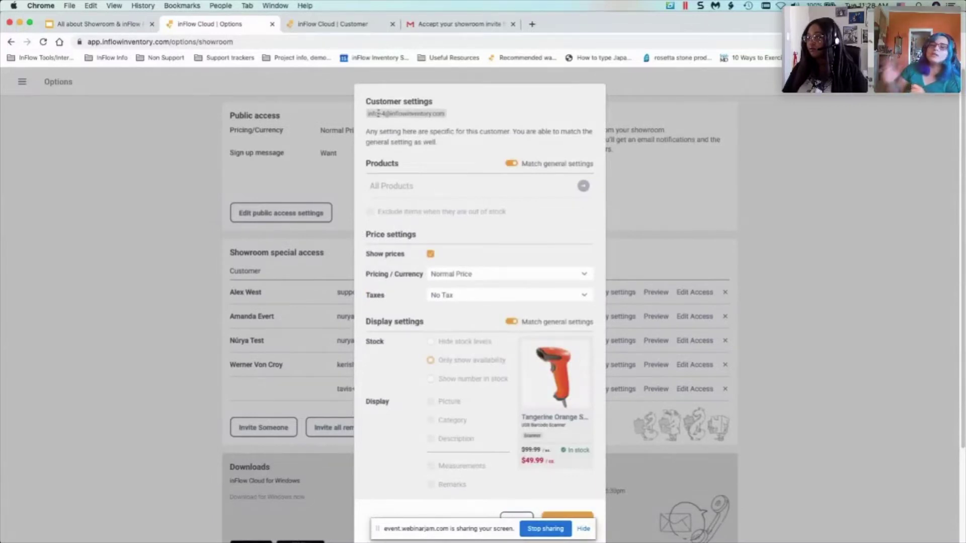
scroll(452, 288, down, 3)
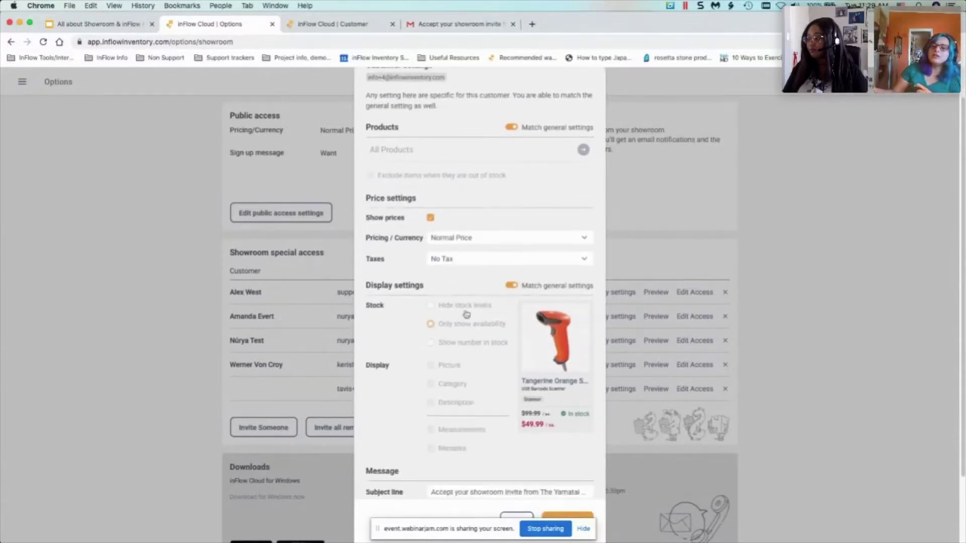
click(583, 528)
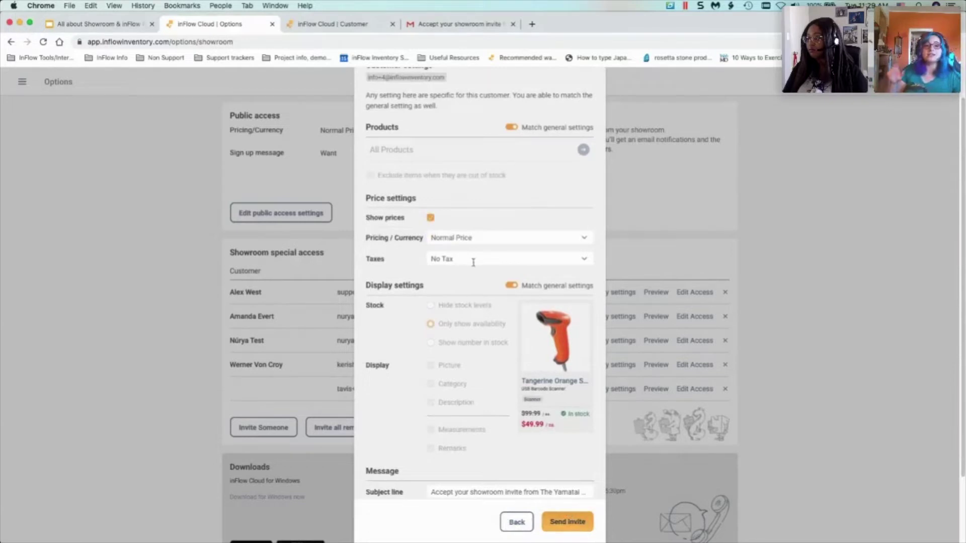
scroll(462, 341, down, 5)
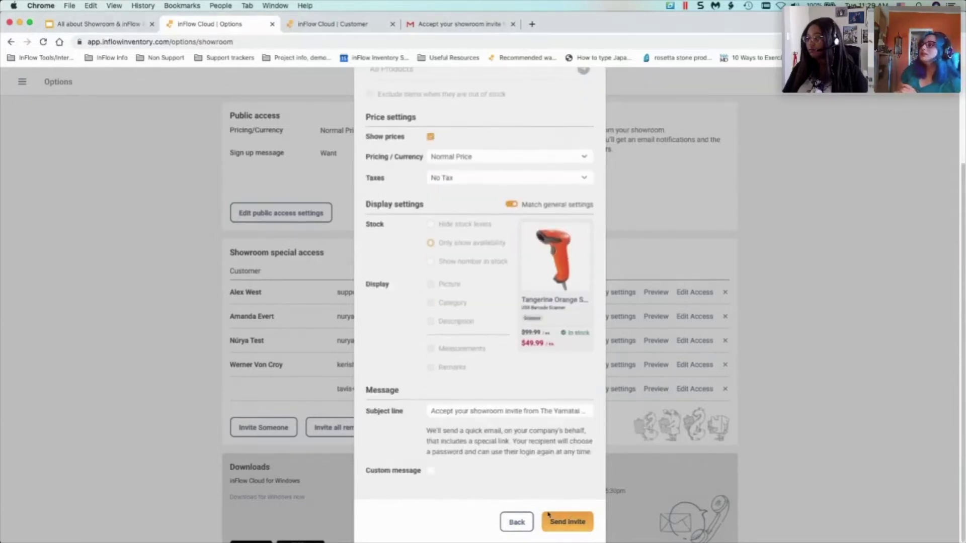
click(581, 526)
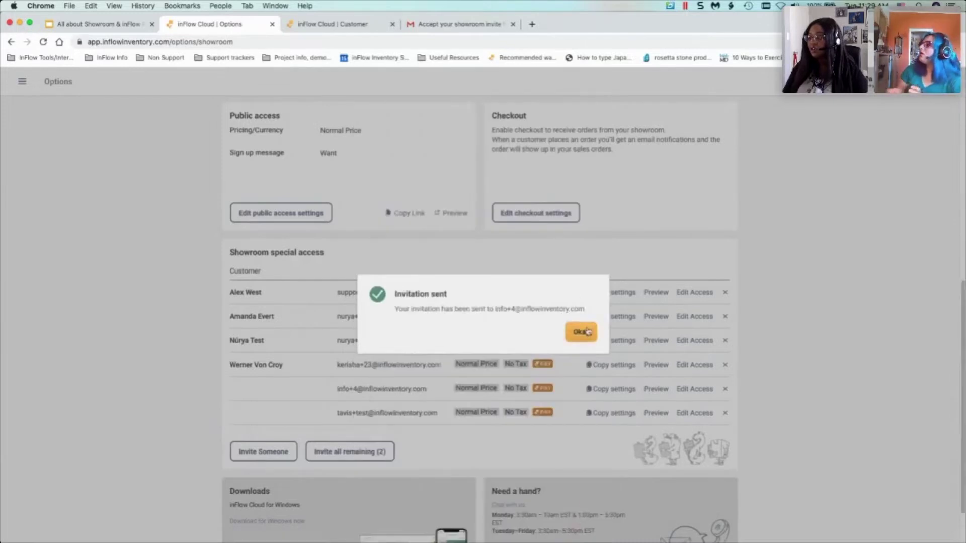
- Dismiss the sent confirmation, point out the newly invited emails, then view the invite in Gmail
click(580, 333)
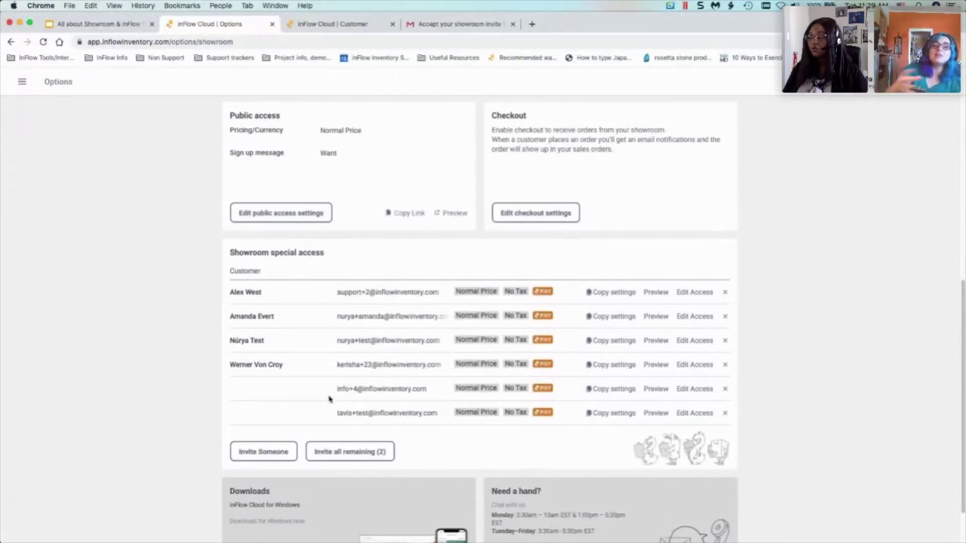
drag(336, 390, 336, 411)
click(430, 410)
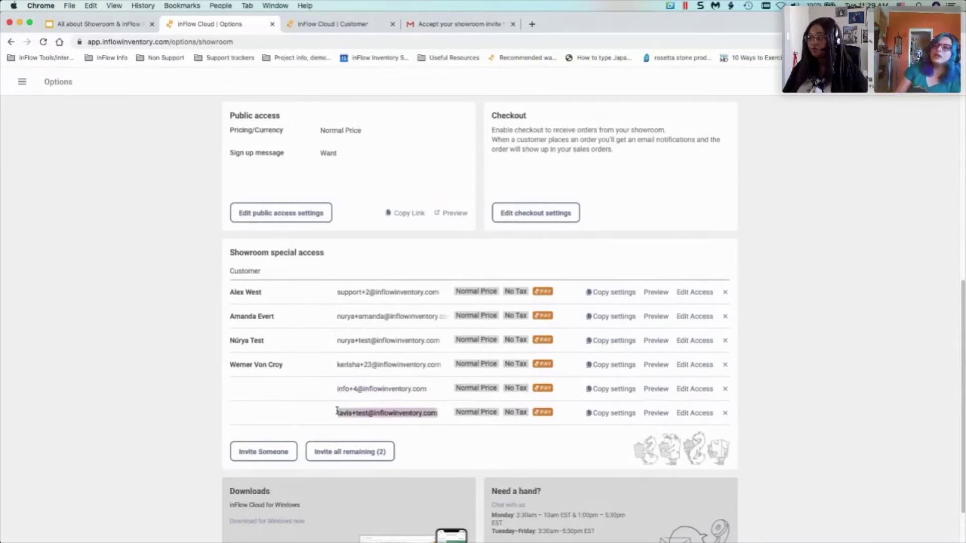
click(338, 410)
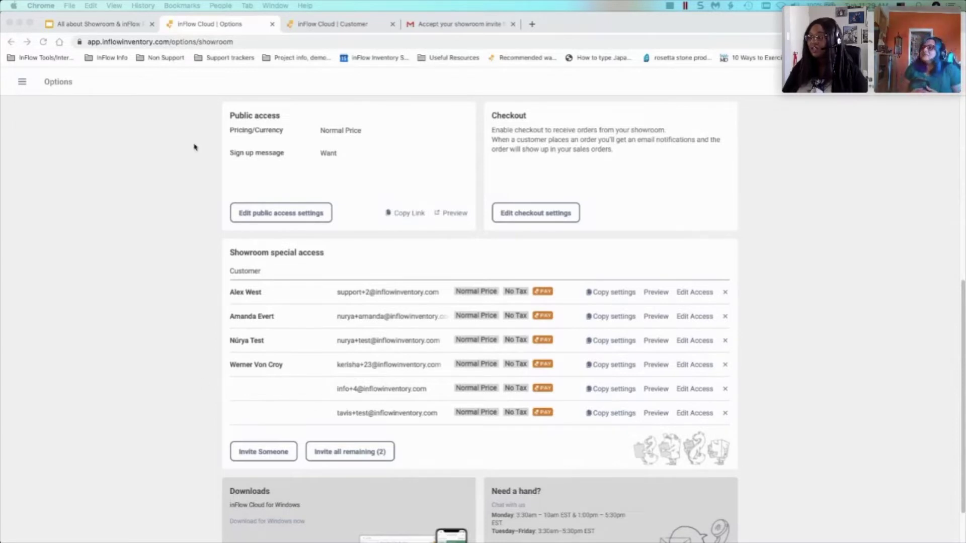
click(430, 25)
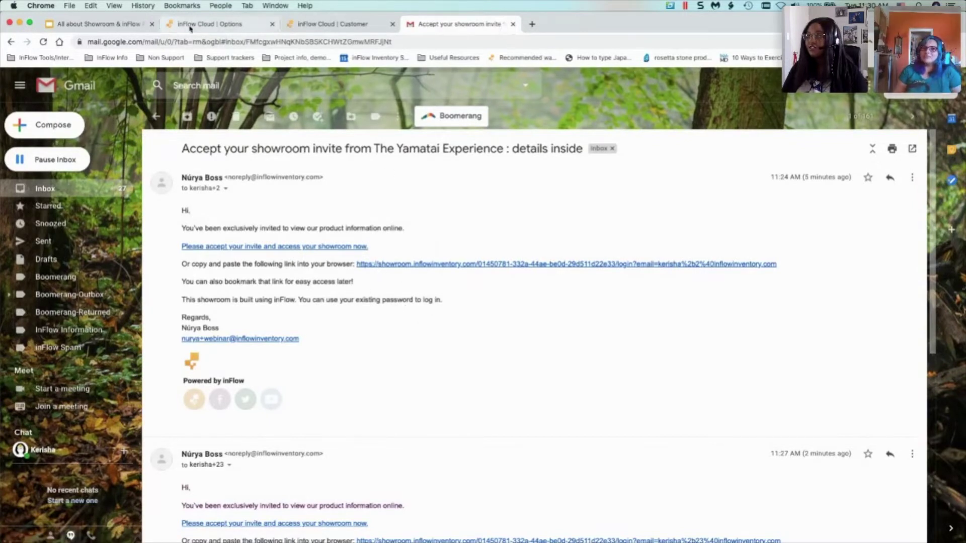
- Switch to the 'All about Showroom & inFlow' deck in Google Slides
click(96, 25)
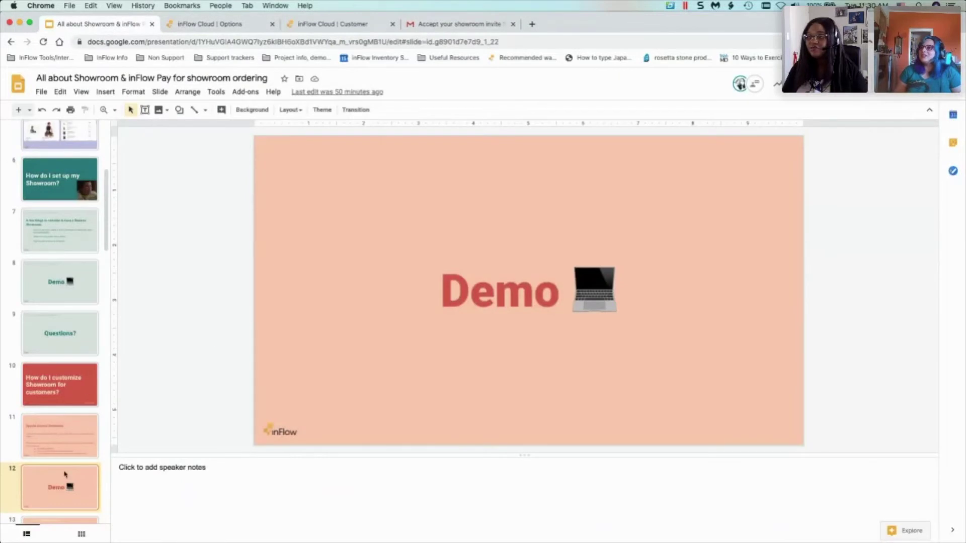
- Present the deck from the Demo slide to the customer-questions slide and back, then exit
scroll(64, 473, down, 3)
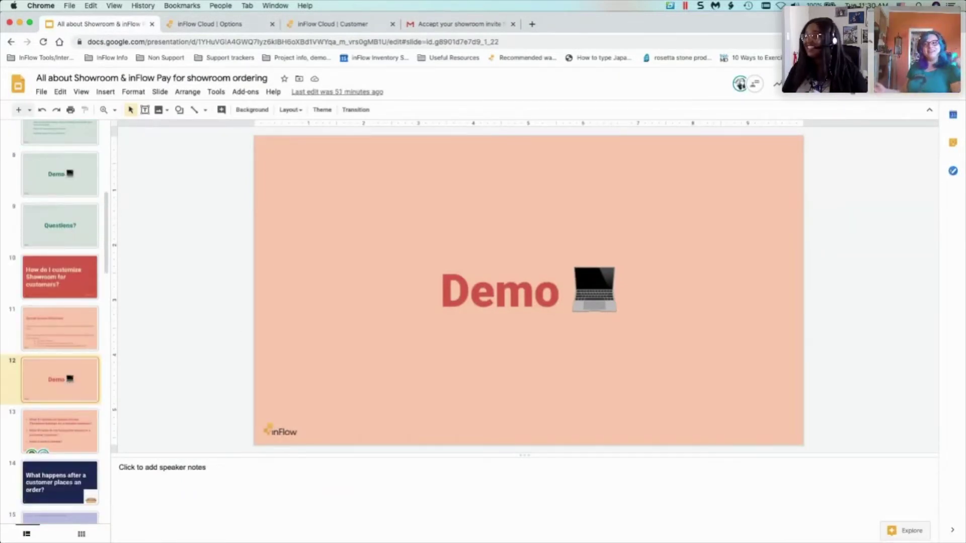
click(831, 84)
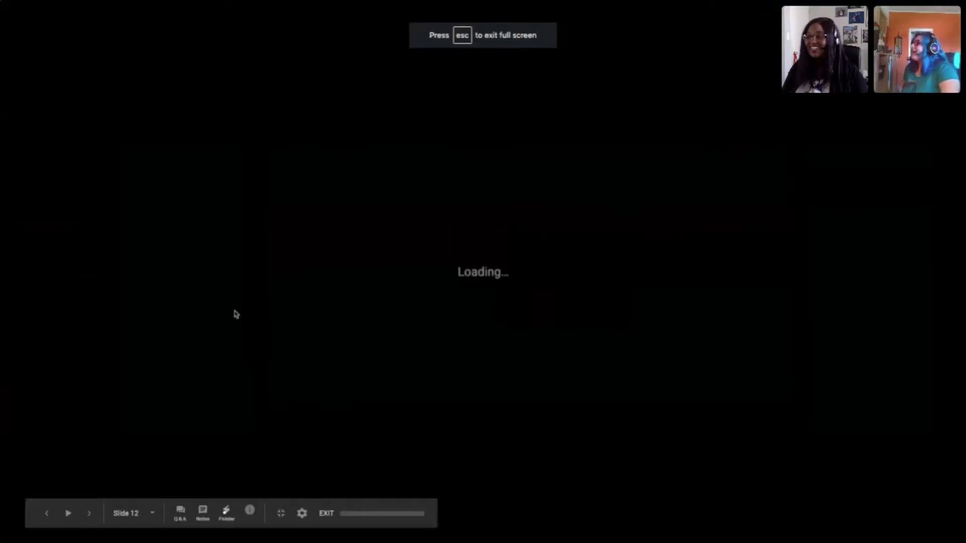
key(Right)
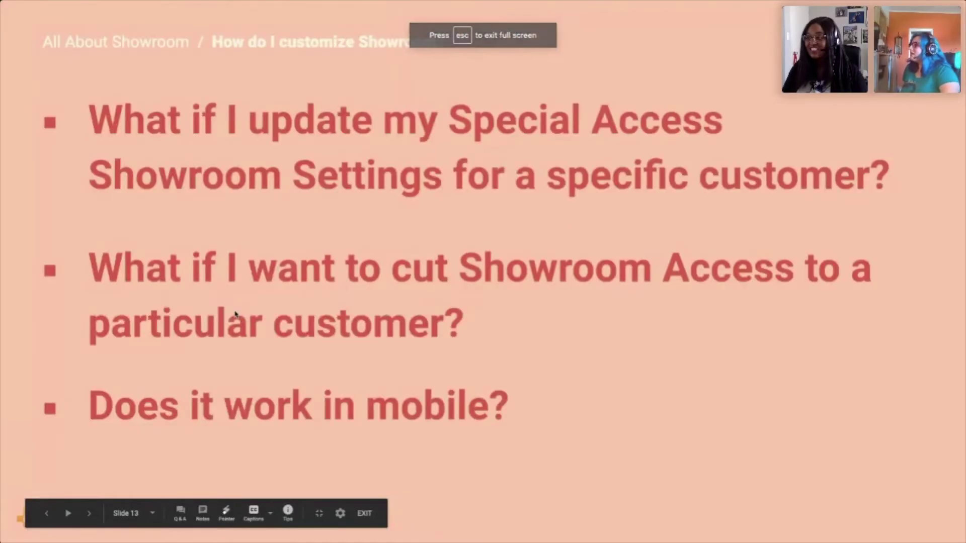
key(Left)
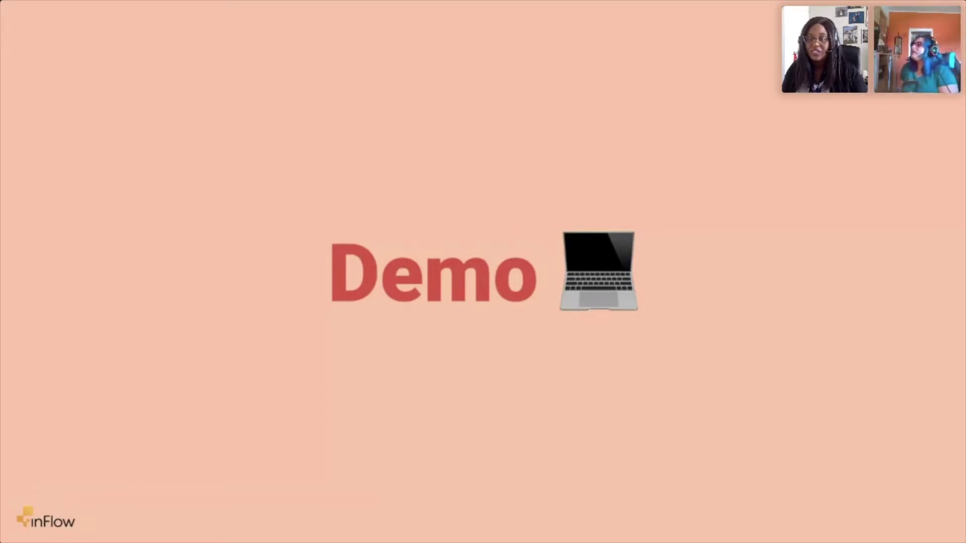
key(Escape)
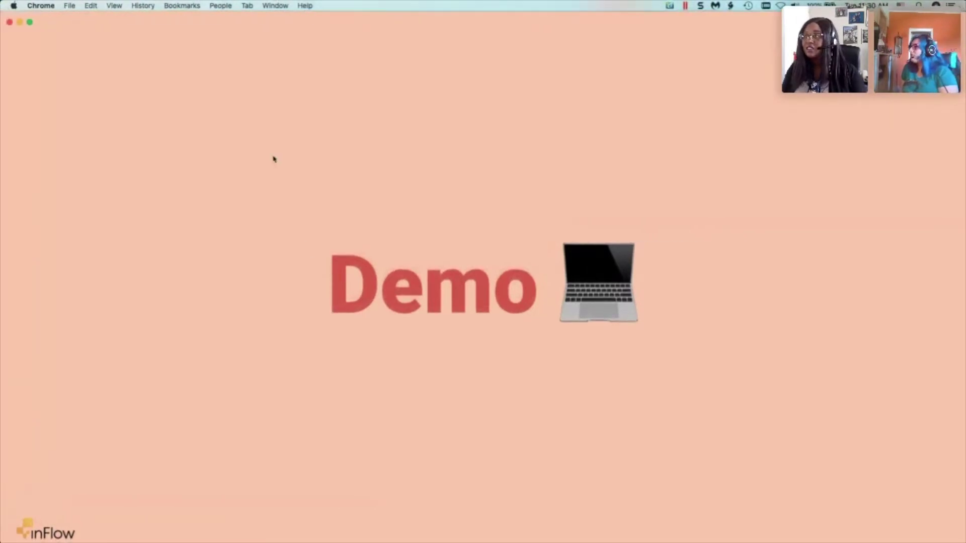
- Start a new showroom invite for a selected existing customer and enter the customer's e-mail address
click(205, 25)
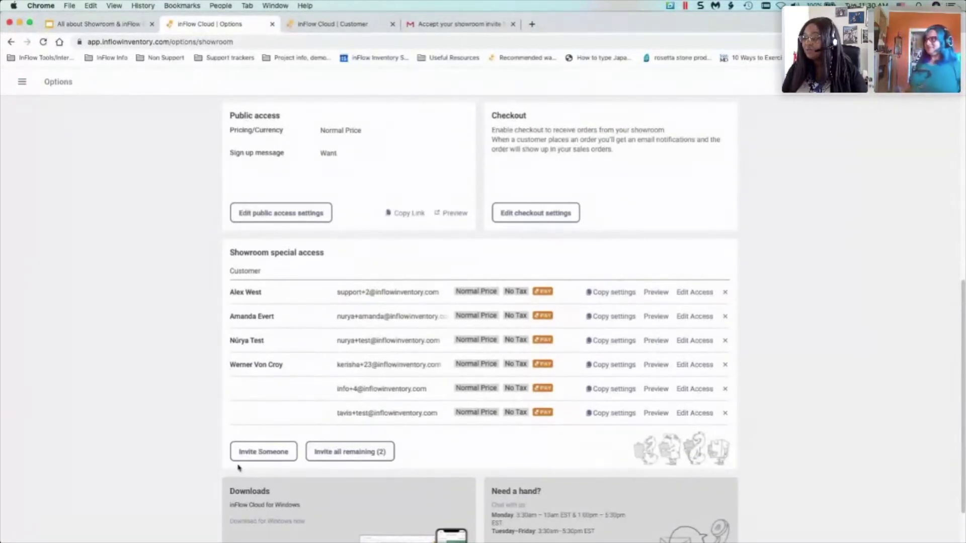
click(254, 459)
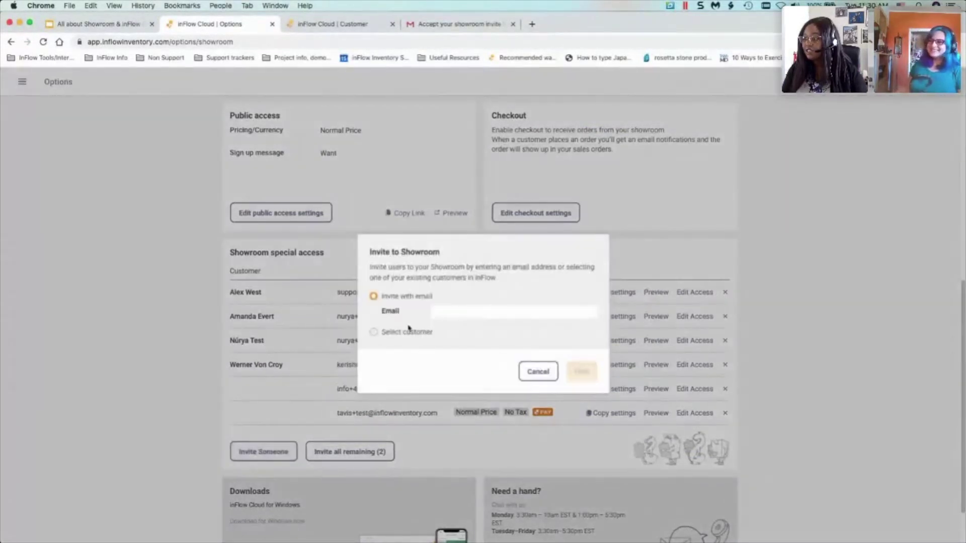
click(397, 332)
click(460, 330)
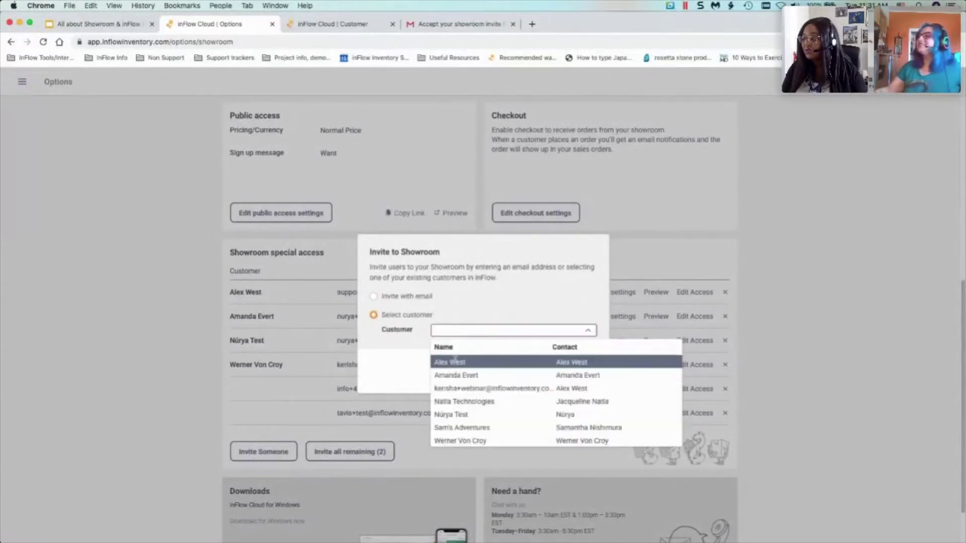
click(503, 371)
click(492, 338)
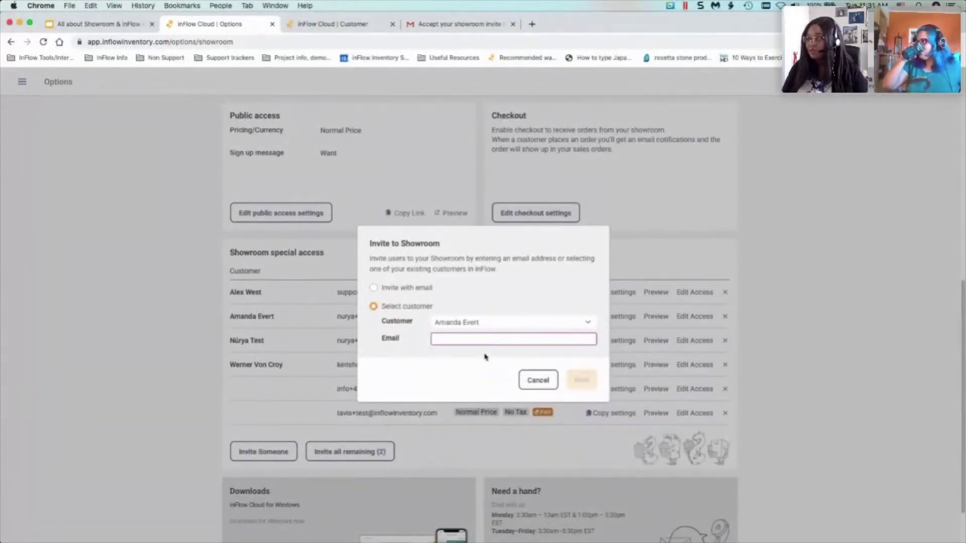
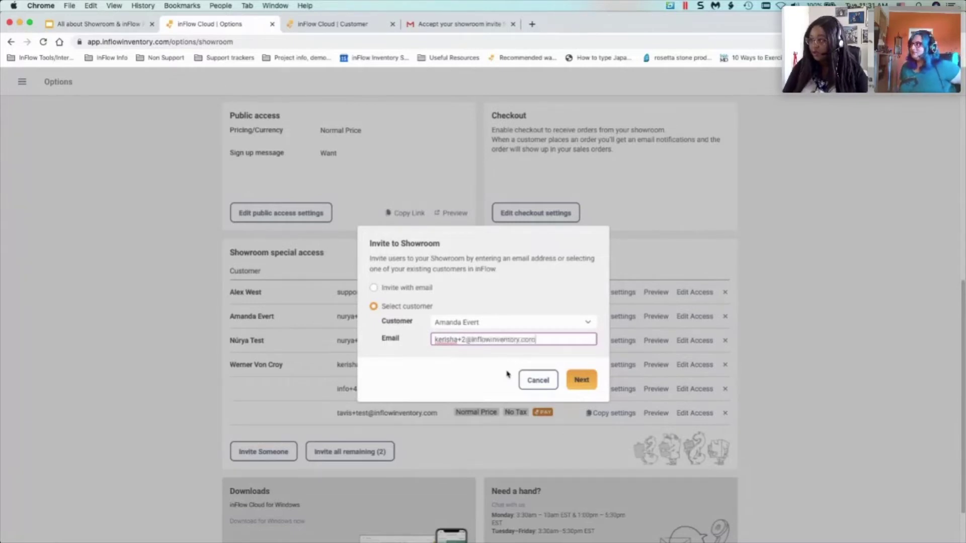
click(466, 340)
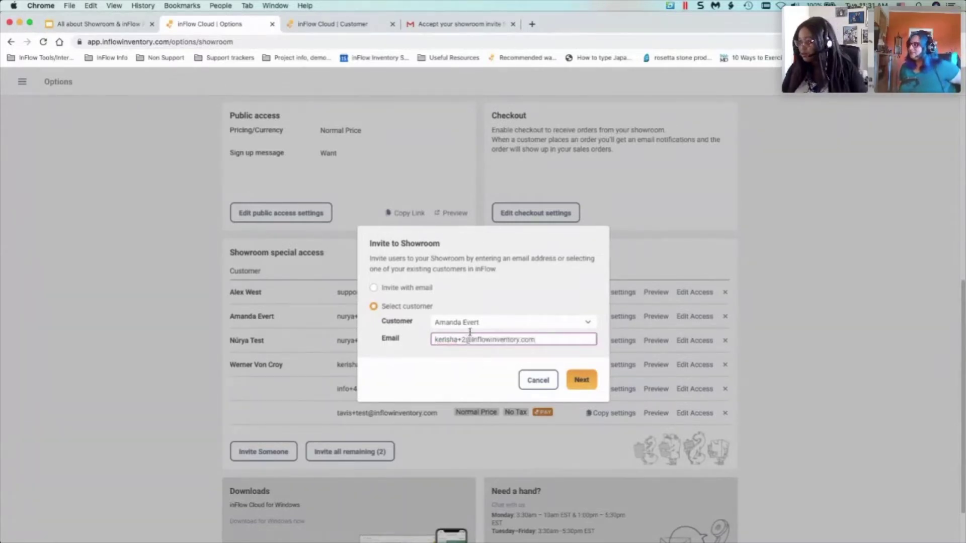
- Finish correcting the e-mail, continue to customer settings, and enable a custom invite message
text(5)
click(582, 380)
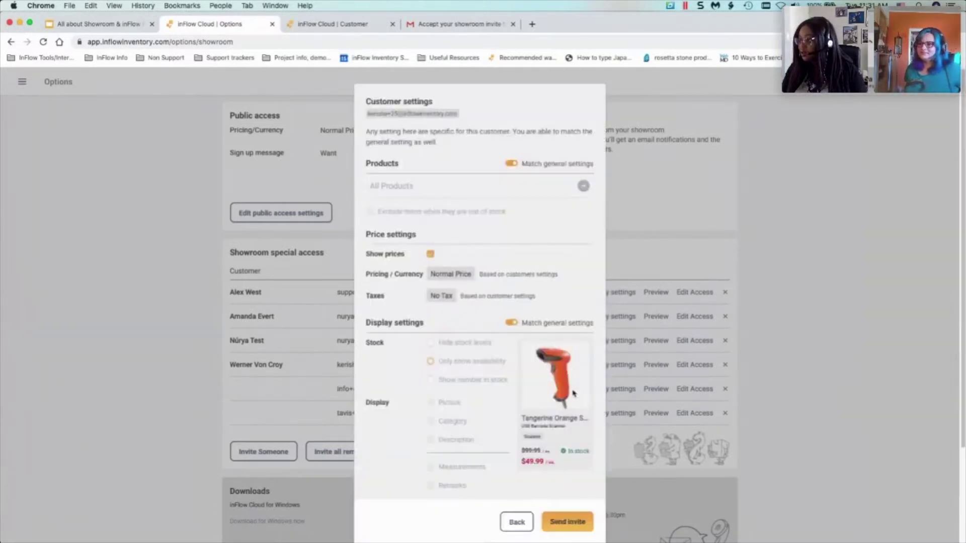
scroll(475, 352, down, 3)
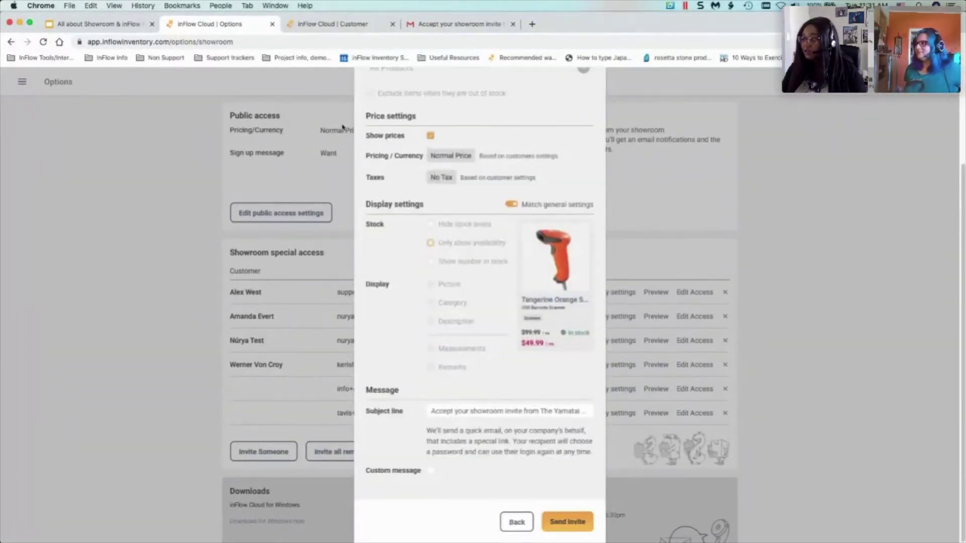
click(431, 470)
click(441, 443)
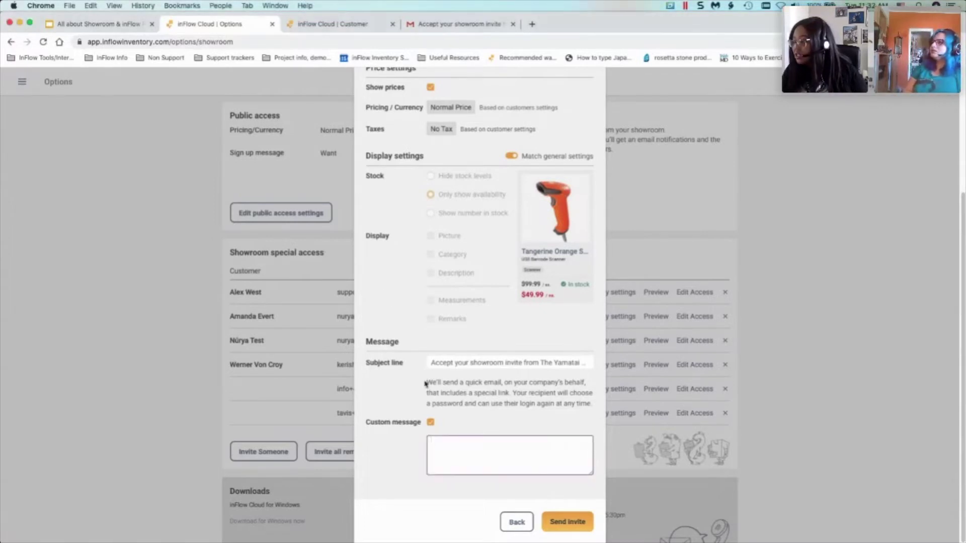
- Highlight the invite email's description paragraph, then view the received invite in Gmail
mouse_move(427, 383)
mouse_down()
mouse_move(507, 384)
mouse_move(594, 409)
mouse_move(484, 401)
mouse_move(429, 379)
mouse_up()
click(595, 408)
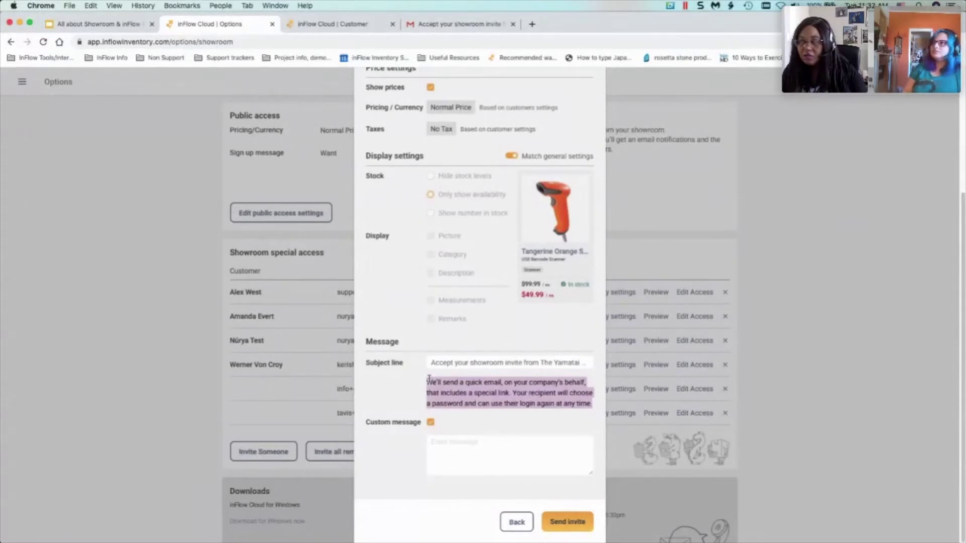
click(484, 25)
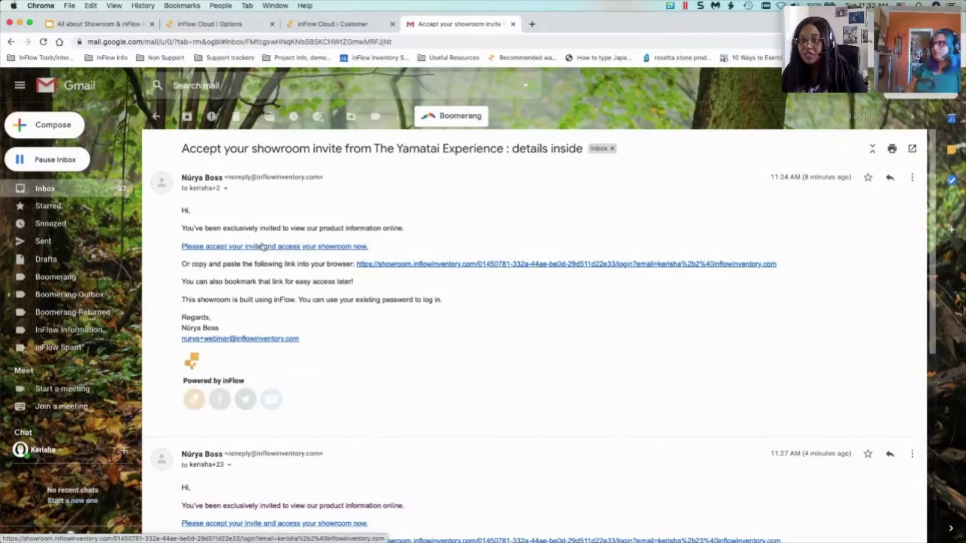
- Point out the email's link instructions and signature, then zoom Gmail to 150%
drag(221, 268, 409, 293)
click(409, 292)
mouse_move(500, 303)
mouse_down()
mouse_move(444, 305)
mouse_move(209, 272)
mouse_move(182, 230)
mouse_up()
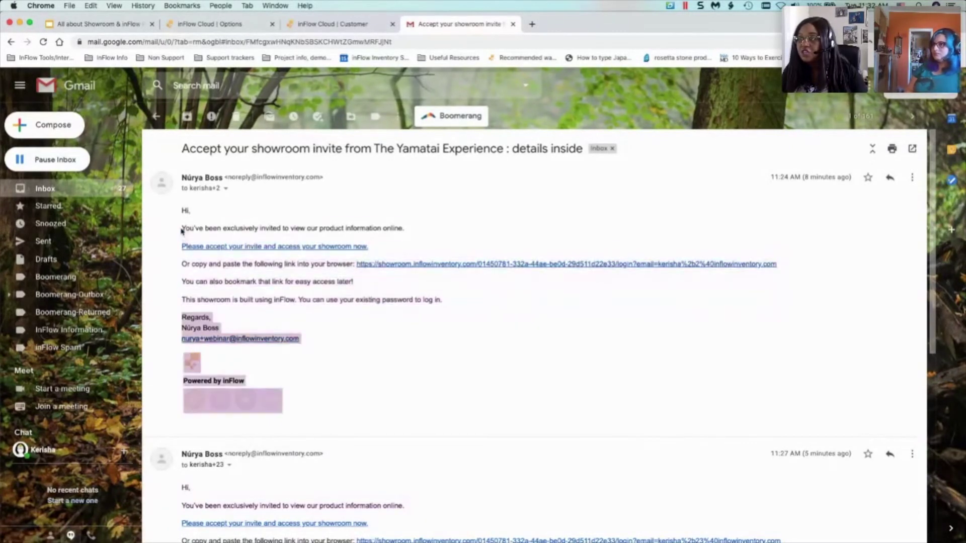
click(183, 227)
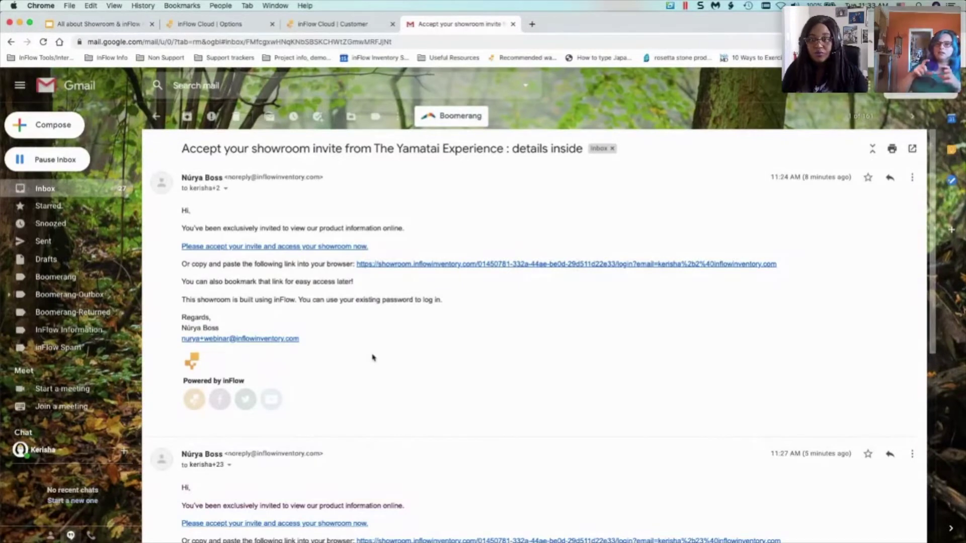
key(super+plus)
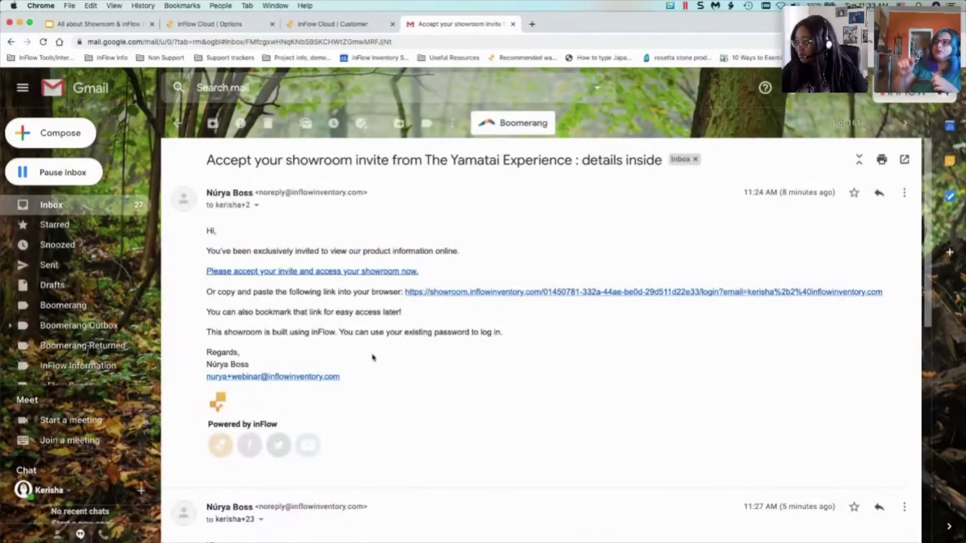
key(super+plus)
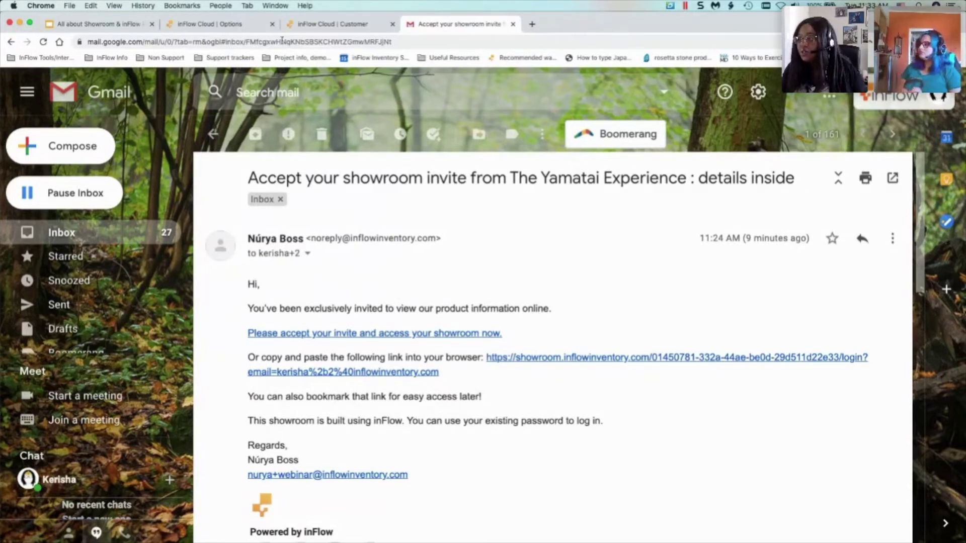
- Revisit the unsent invite's Custom message box in inFlow, then present the deck full screen from the Demo slide
click(323, 25)
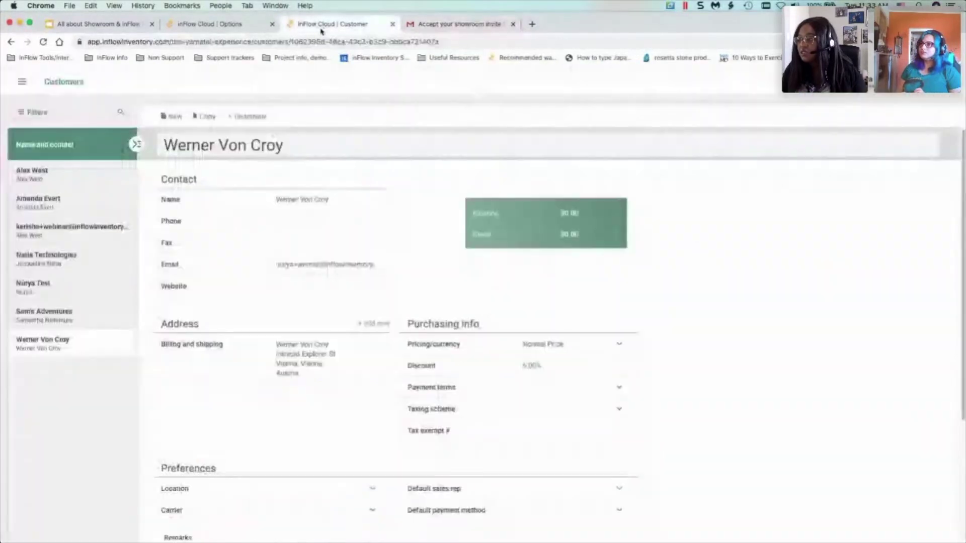
click(188, 25)
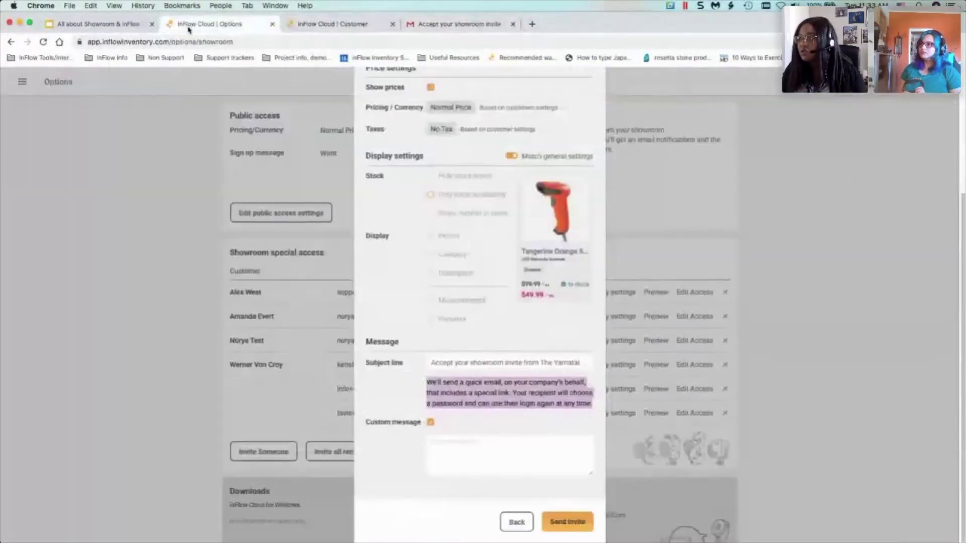
click(437, 445)
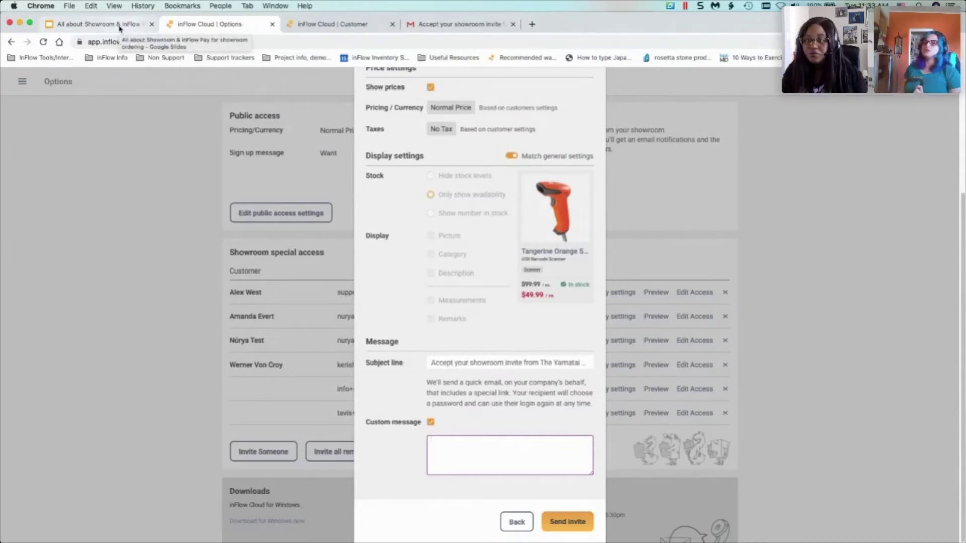
click(120, 26)
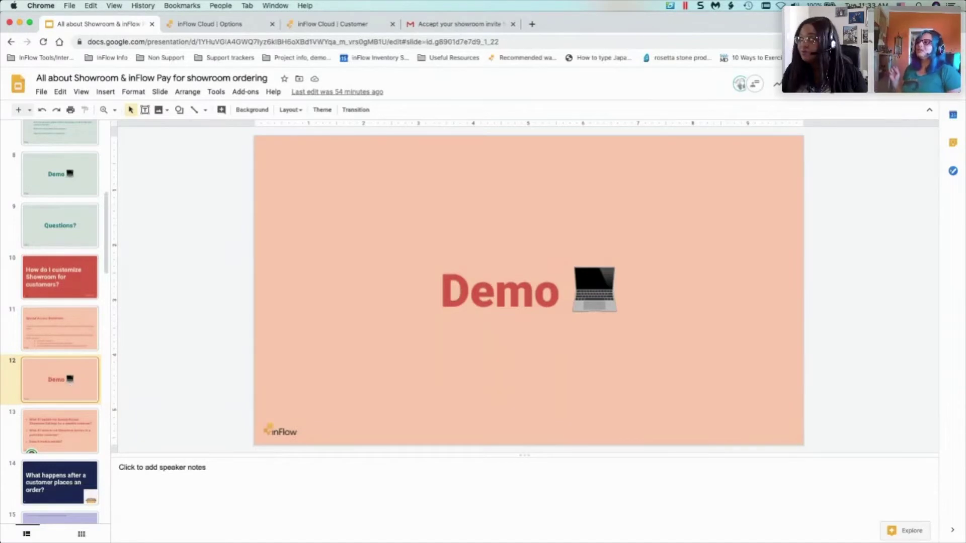
click(345, 30)
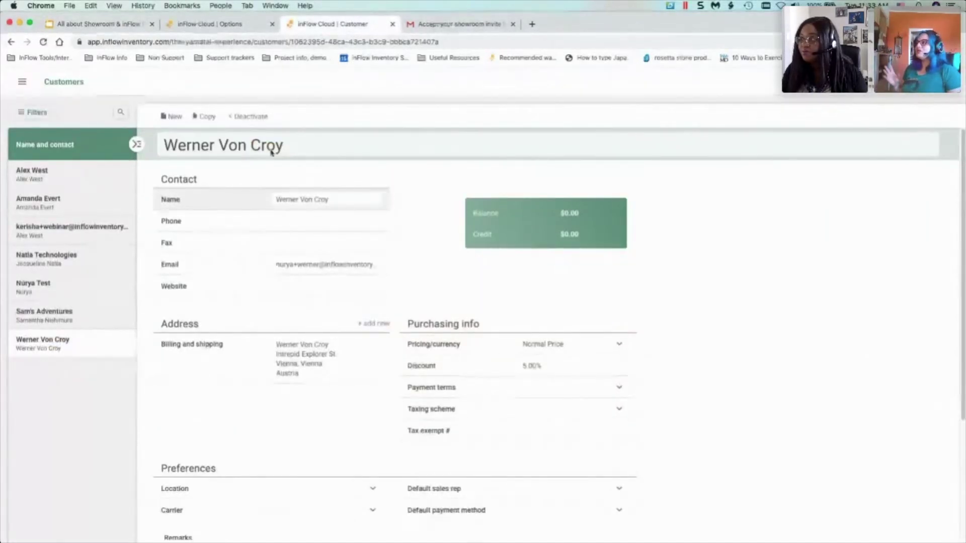
click(201, 30)
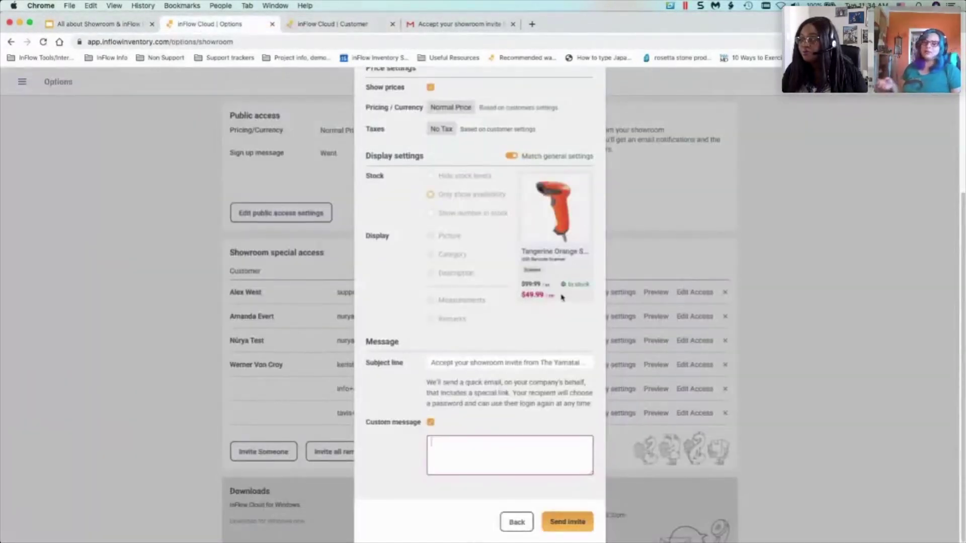
scroll(558, 294, up, 3)
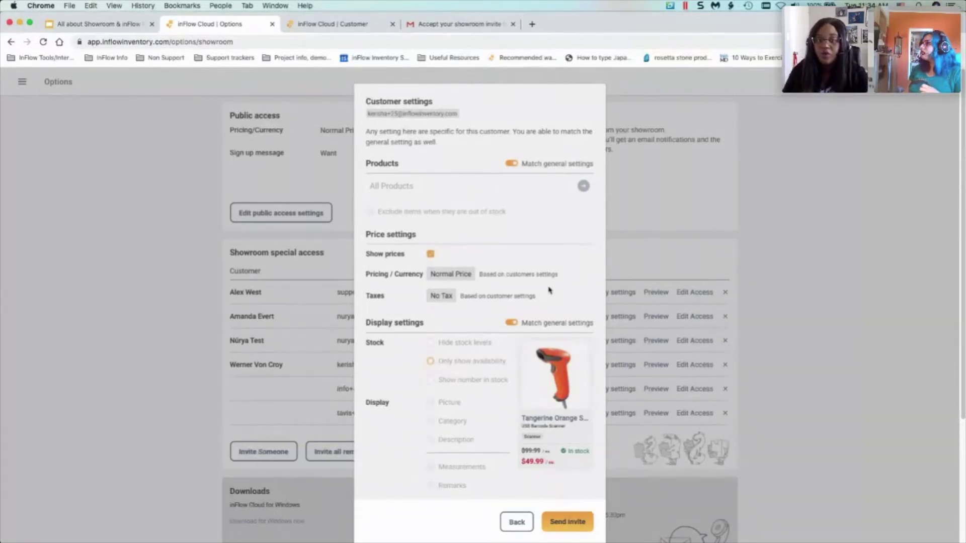
click(116, 24)
click(841, 83)
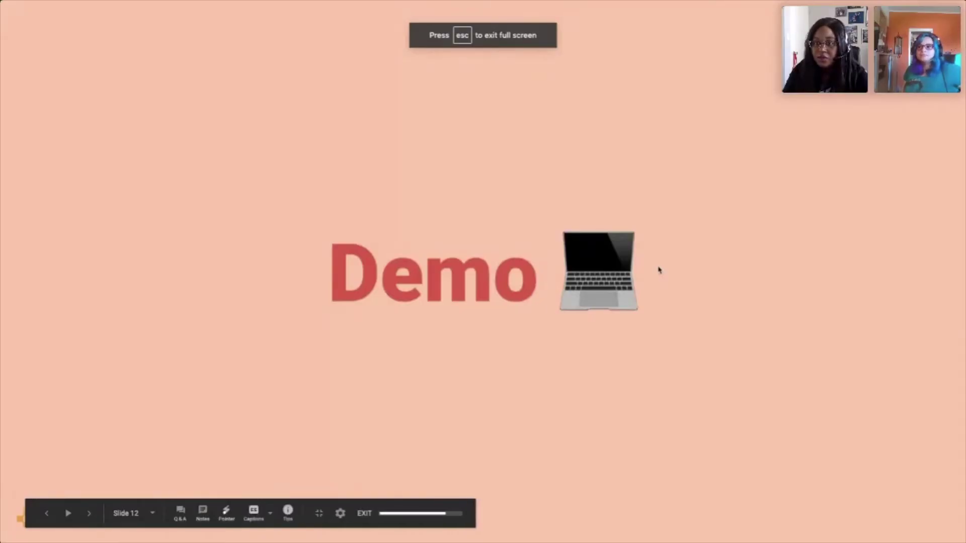
- Move the slideshow forward to the Special Access Showroom slide listing three customer scenarios
key(Right)
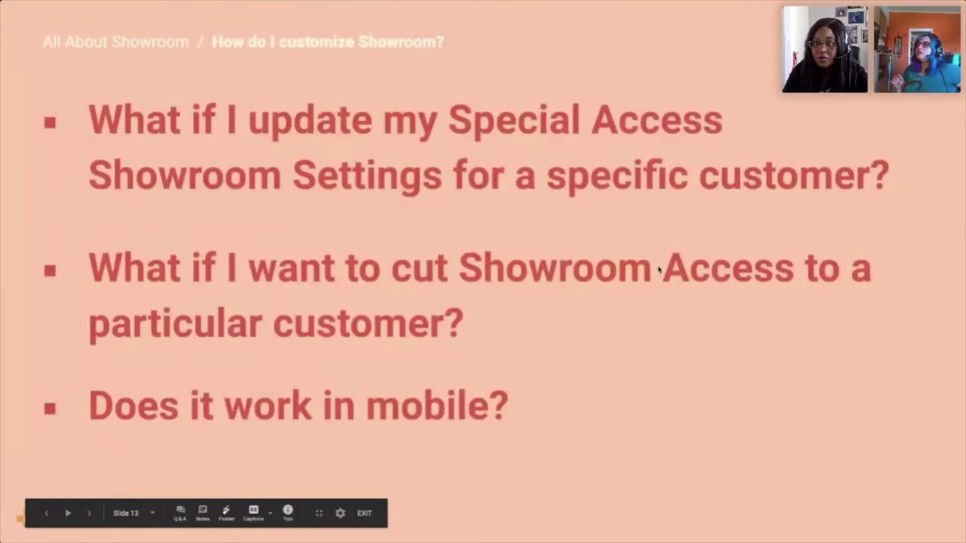
key(Left)
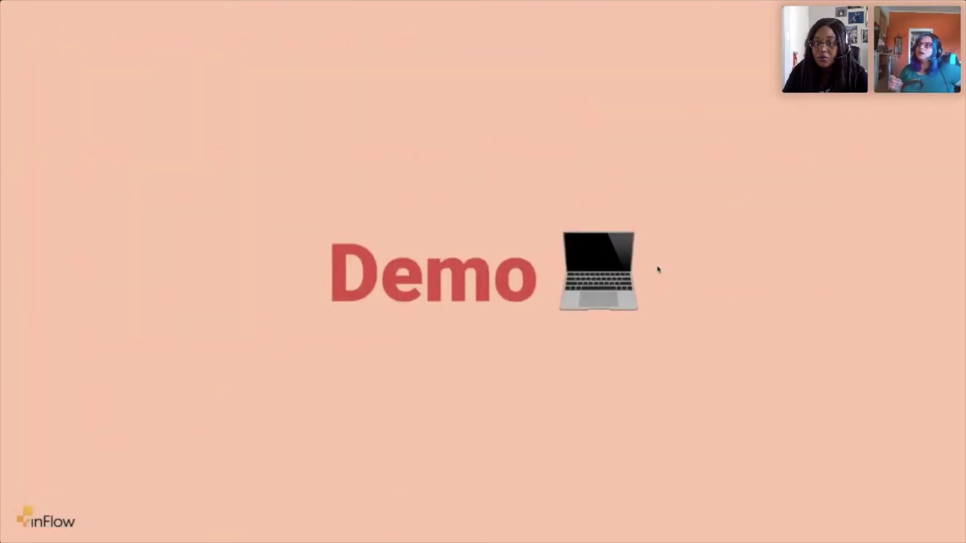
key(Right)
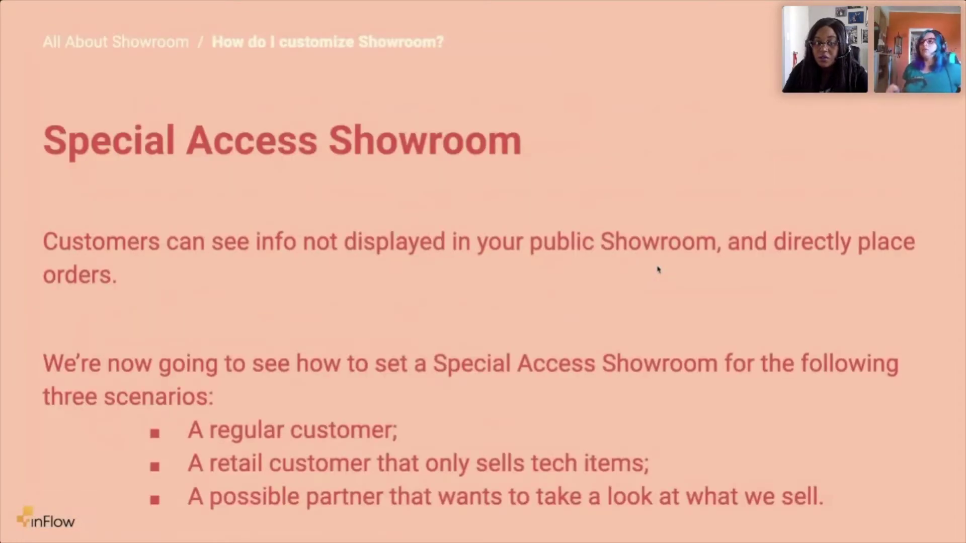
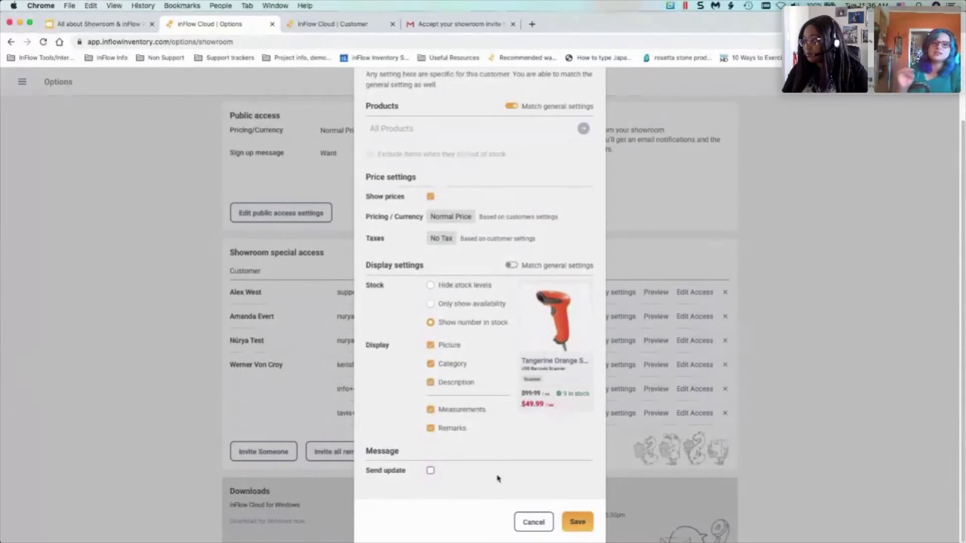
- Save the customer's custom showroom access showing stock numbers, pictures, category, description, measurements and remarks
click(579, 524)
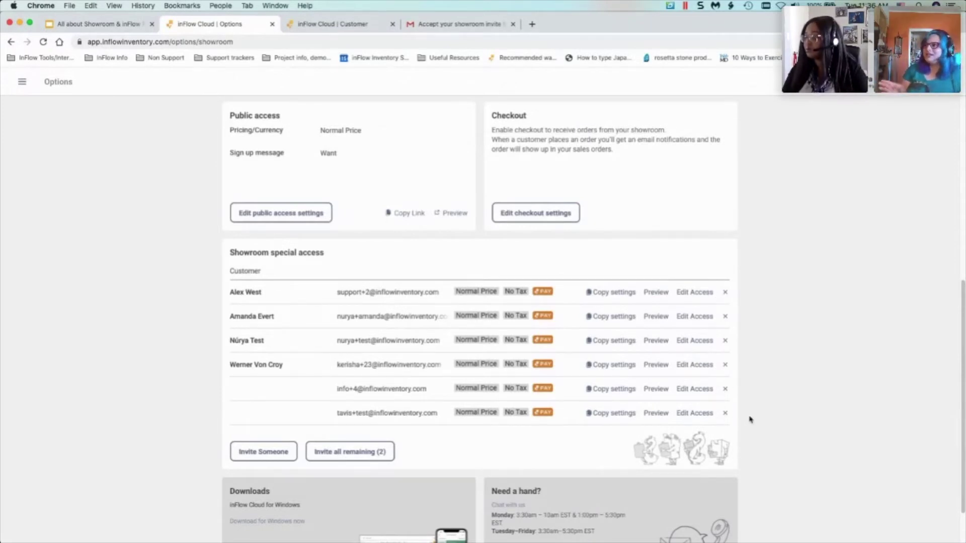
- Remove the first e-mail-only customer from showroom special access
click(725, 391)
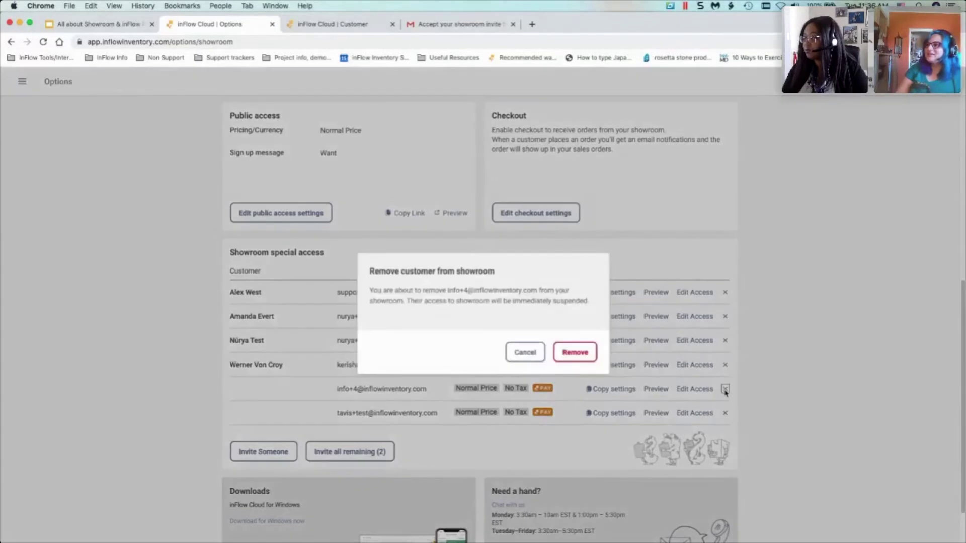
click(580, 360)
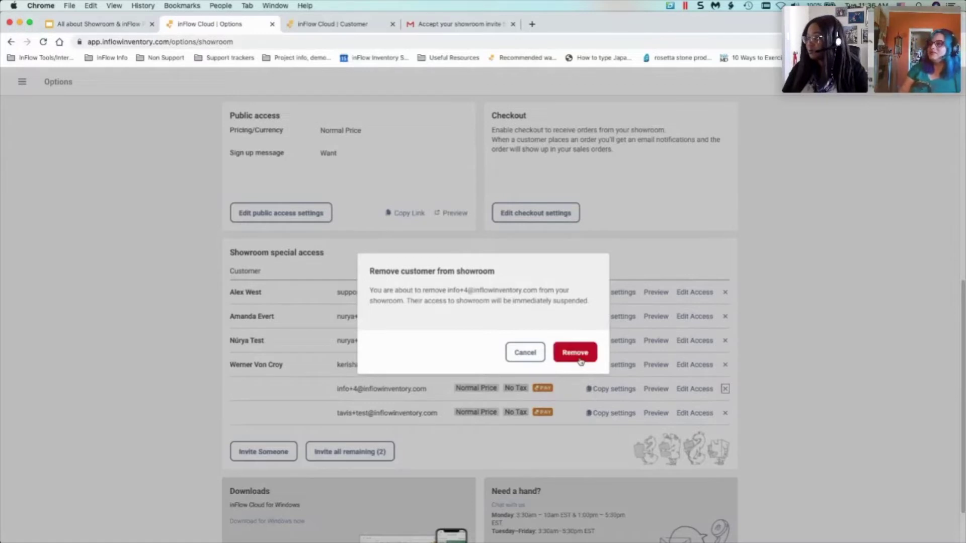
click(579, 360)
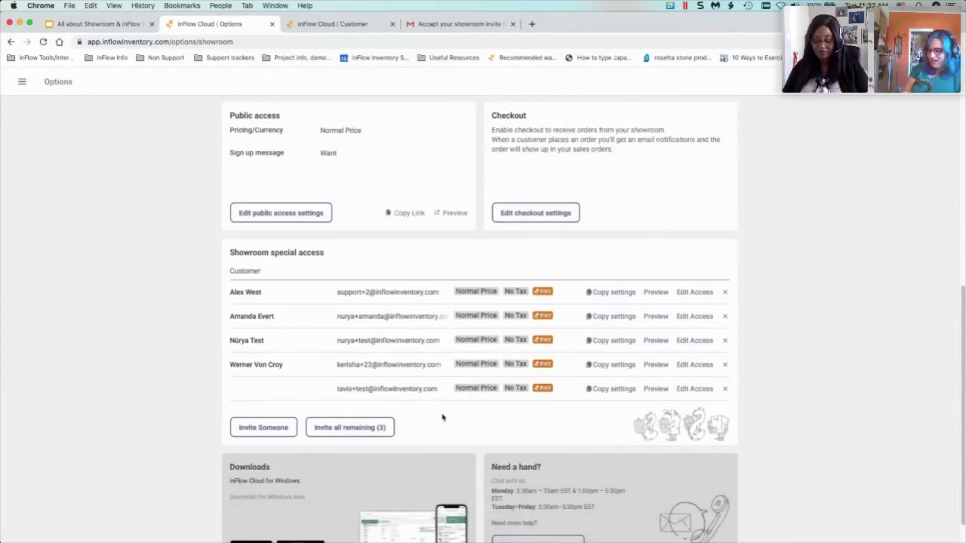
- Launch TeamViewer through Spotlight search
key(super+space)
text(teamViewer)
click(385, 154)
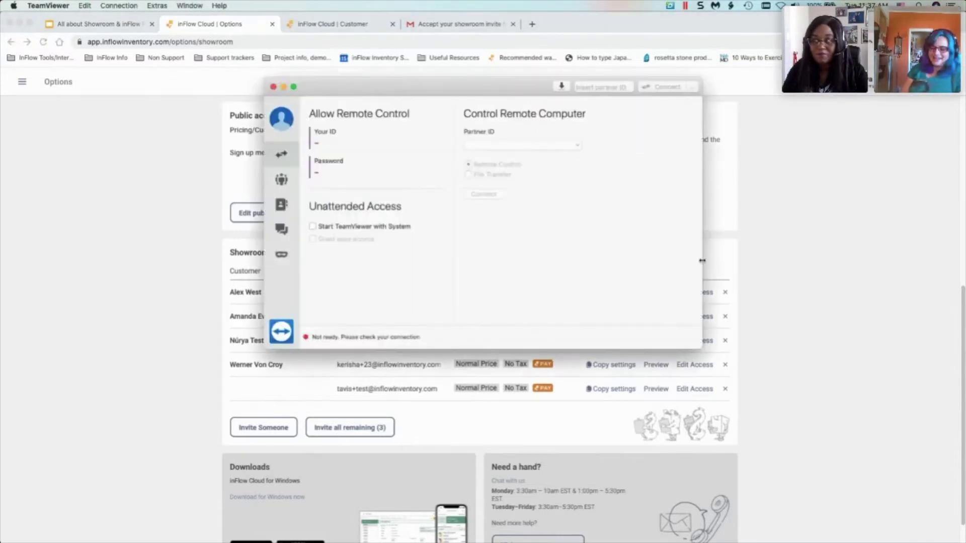
- Drag the TeamViewer window off to the left of the screen
drag(512, 84, 0, 171)
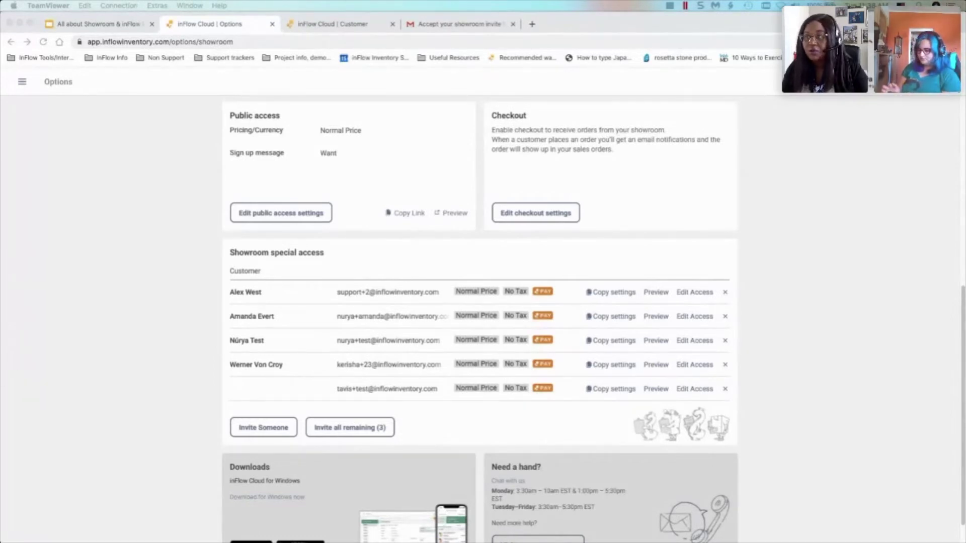
- Open sales order SO-000003 from the Sales order list
click(25, 82)
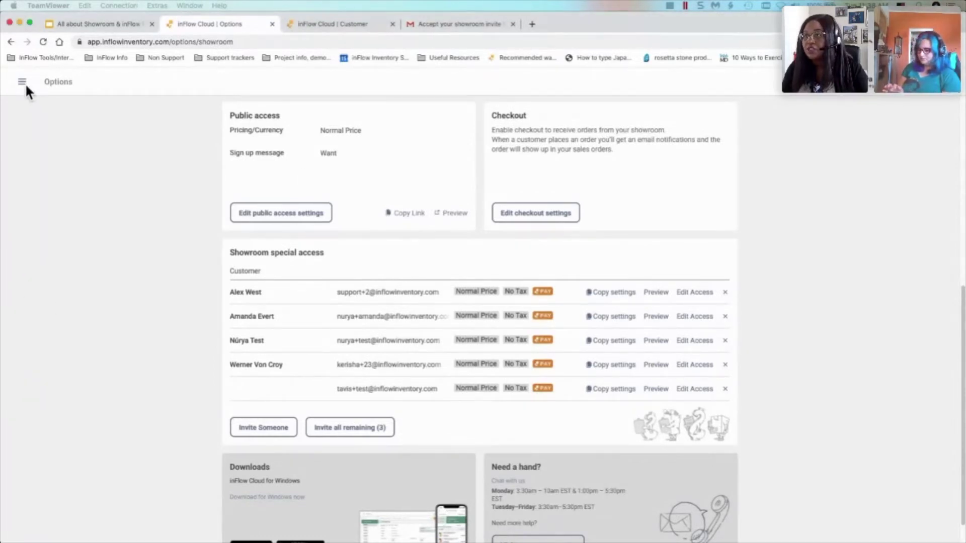
click(23, 83)
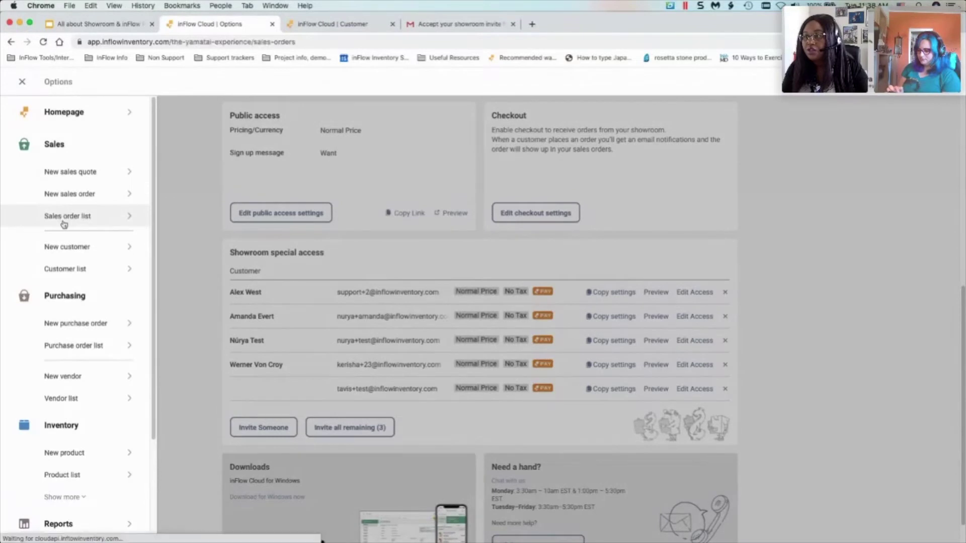
click(62, 221)
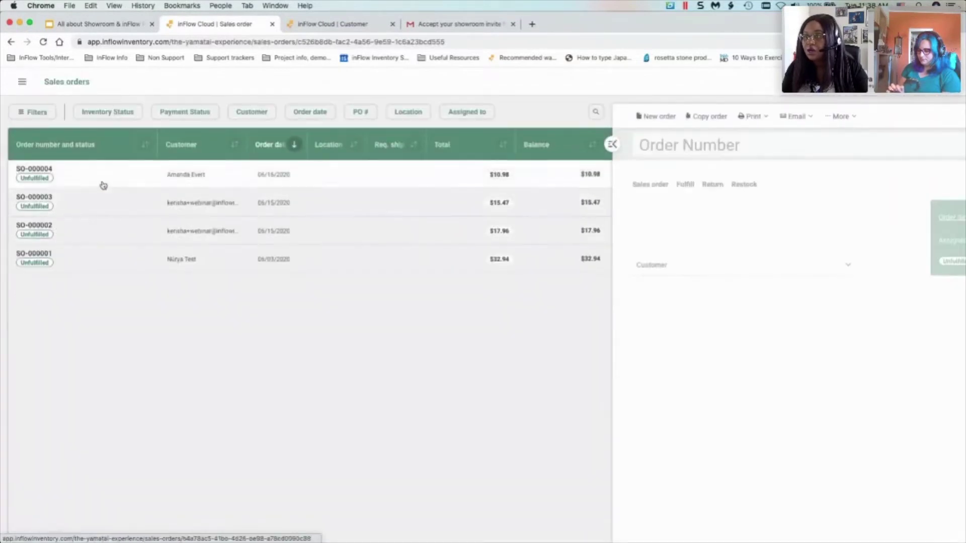
click(215, 211)
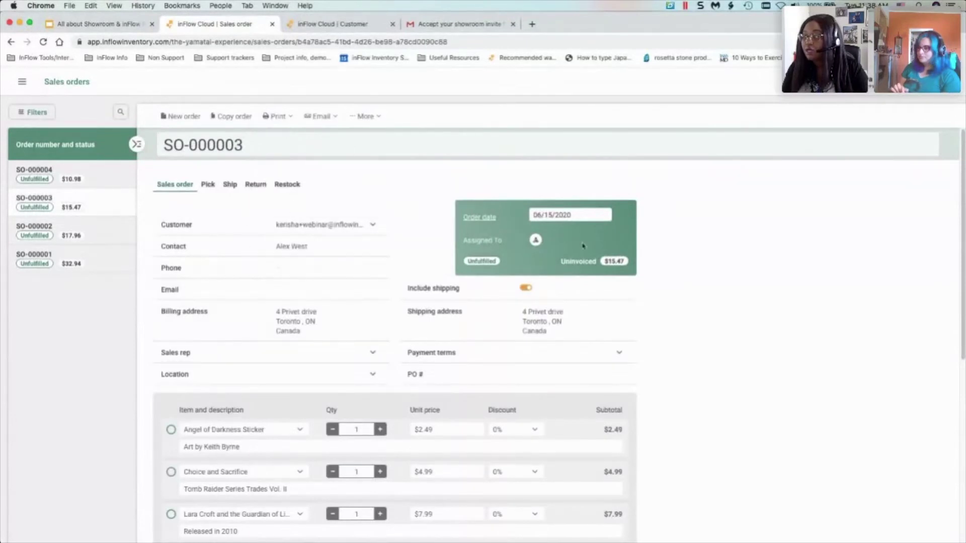
- Fulfil SO-000003 so its status changes from Unfulfilled to Fulfilled
scroll(681, 243, down, 4)
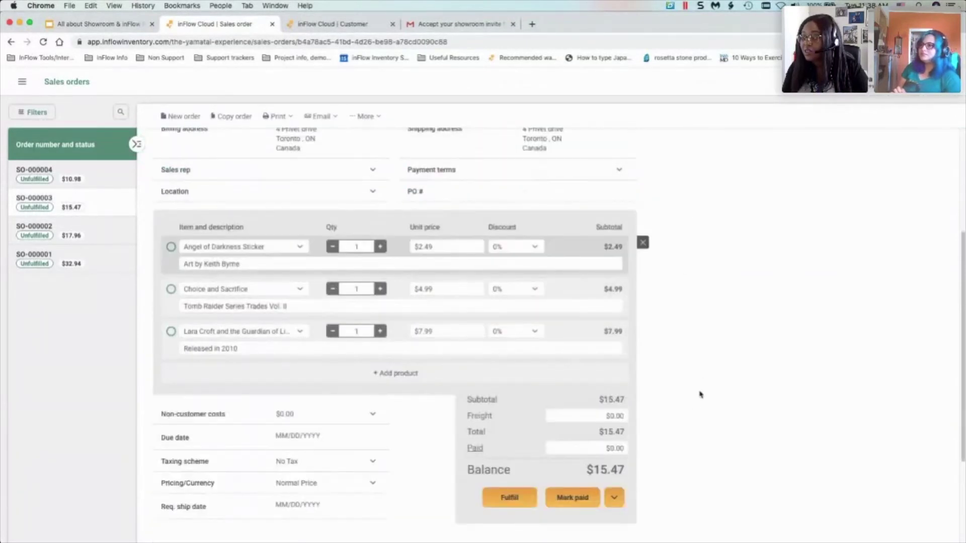
scroll(626, 367, up, 2)
scroll(622, 366, down, 1)
scroll(623, 366, down, 1)
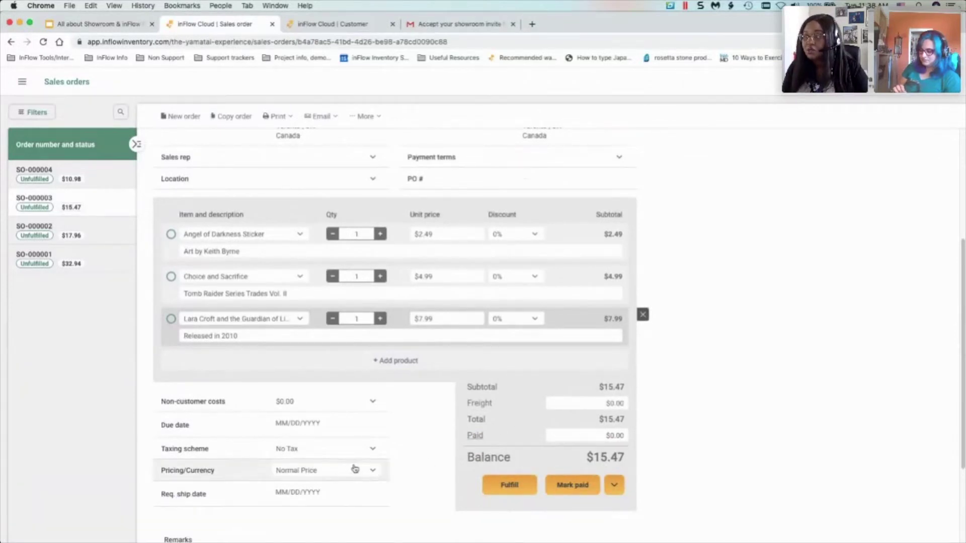
scroll(328, 459, up, 4)
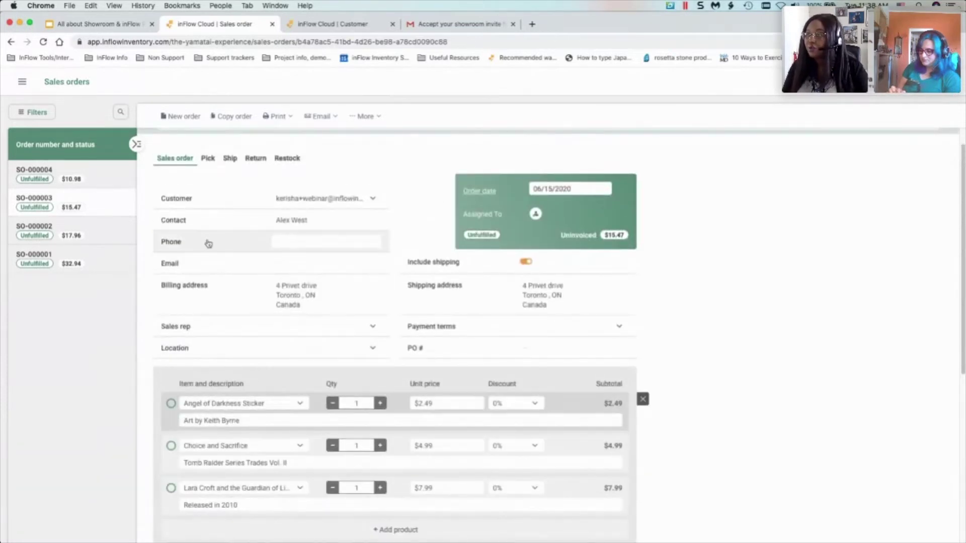
scroll(732, 380, down, 1)
scroll(731, 380, down, 1)
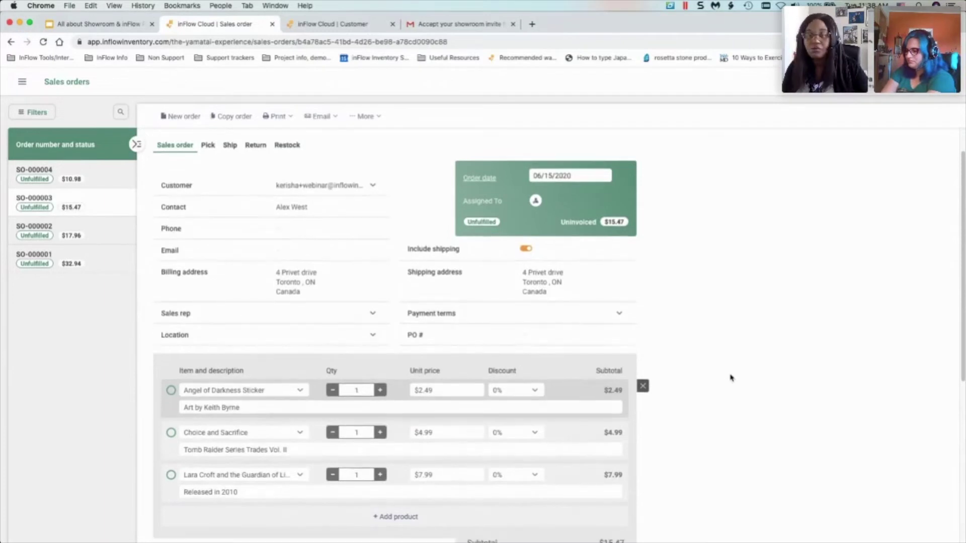
scroll(731, 379, down, 10)
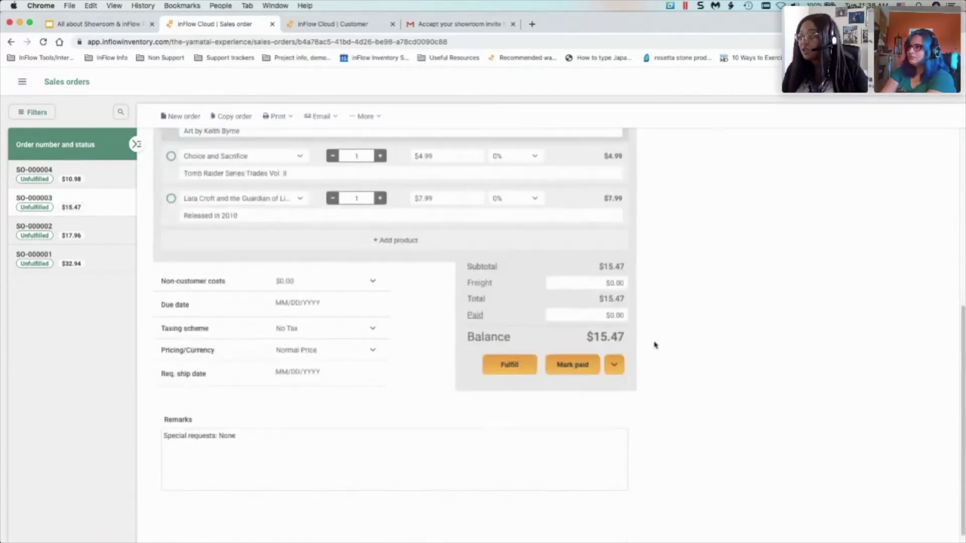
click(509, 364)
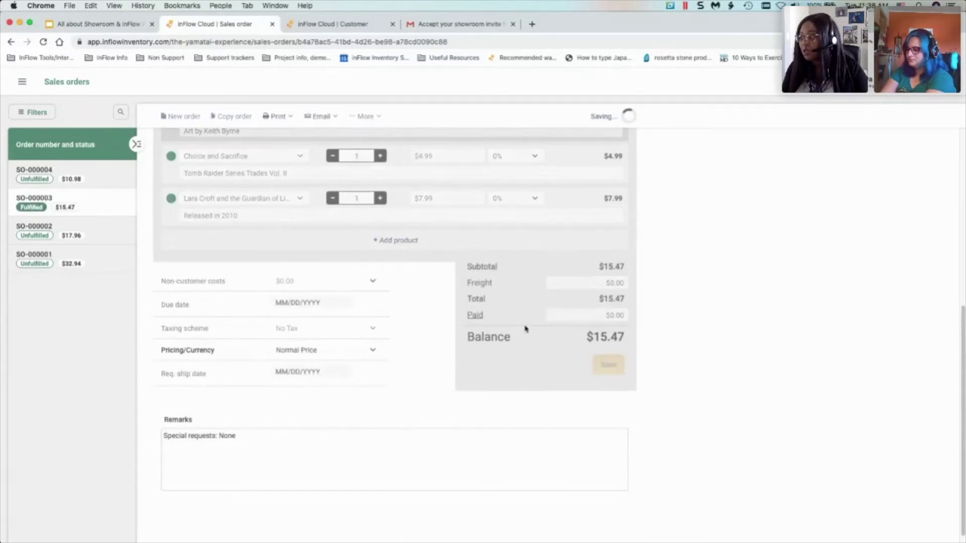
scroll(657, 420, up, 3)
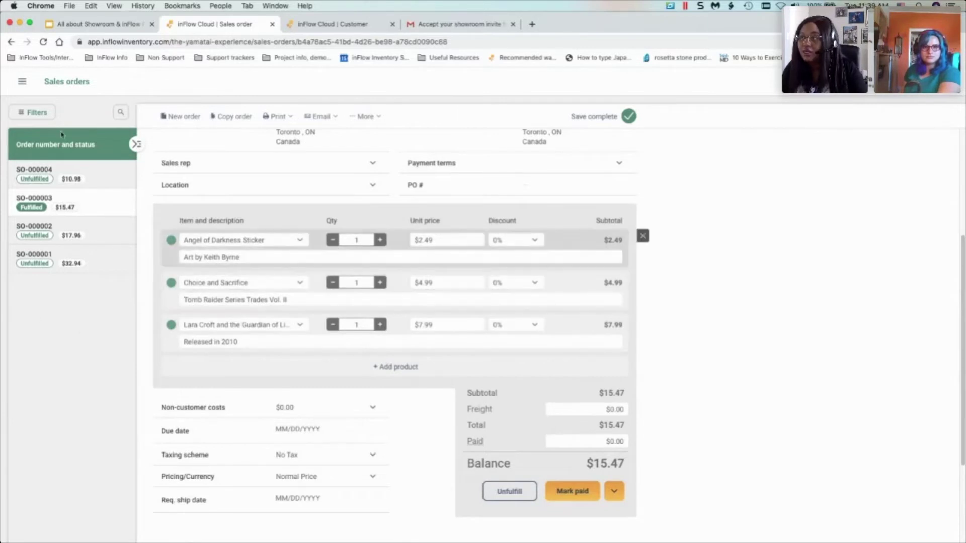
- Go to the Showroom tab of the account options page
click(878, 83)
click(864, 105)
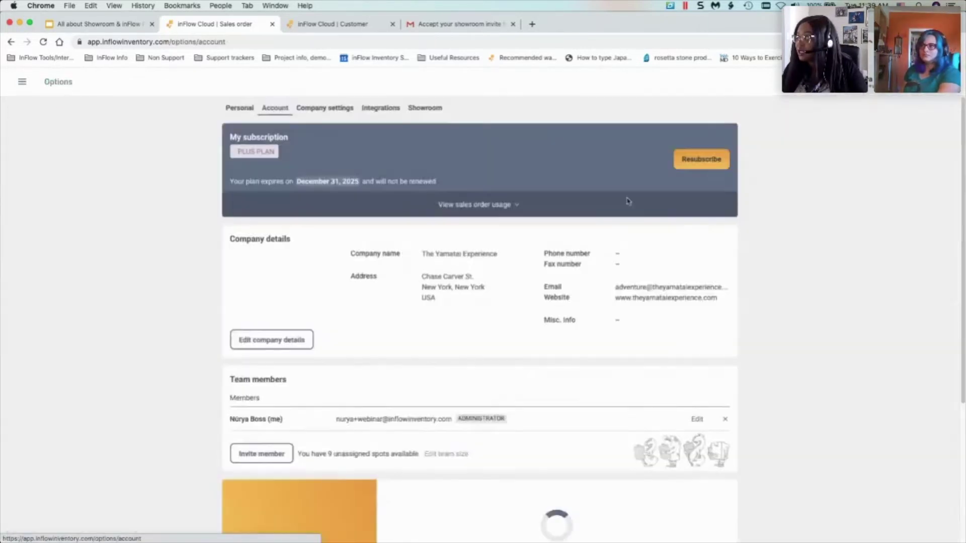
click(431, 111)
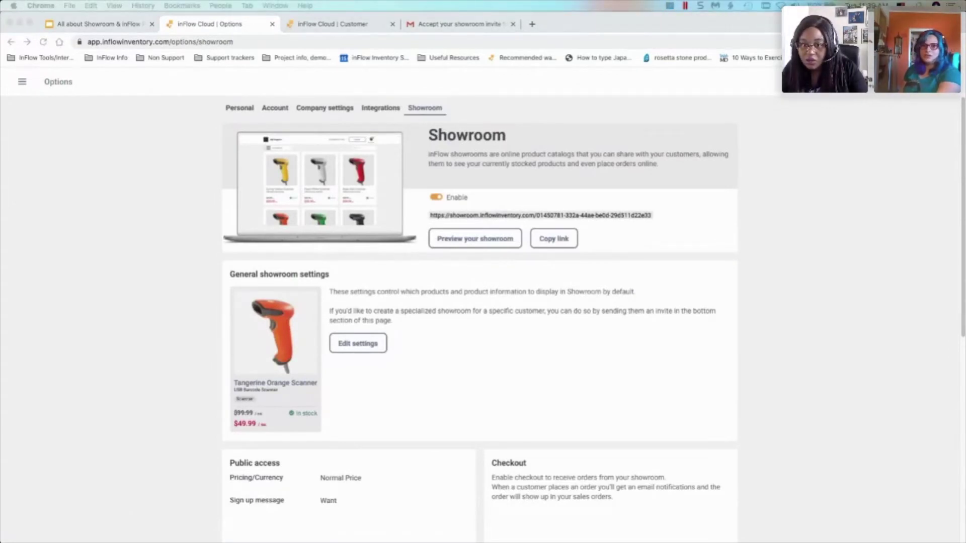
scroll(582, 327, down, 6)
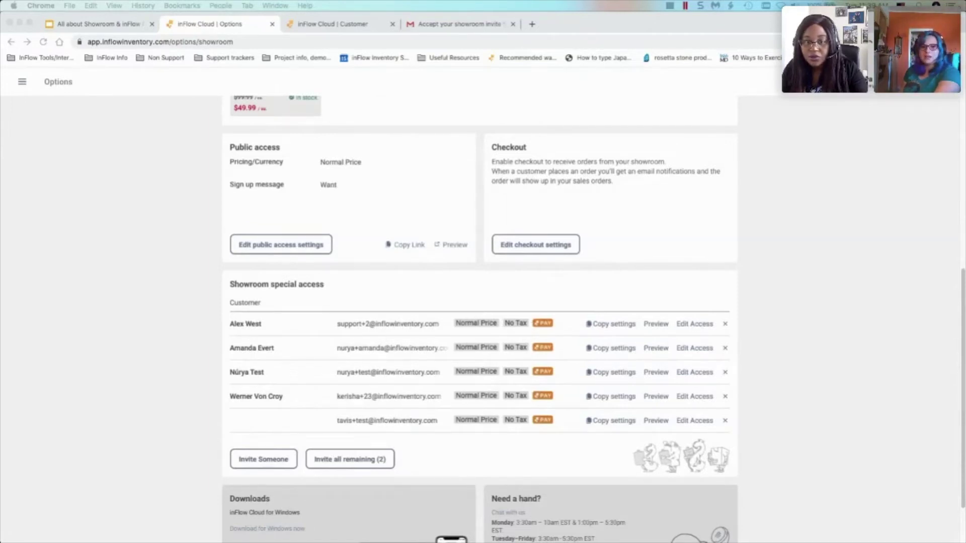
scroll(581, 282, up, 3)
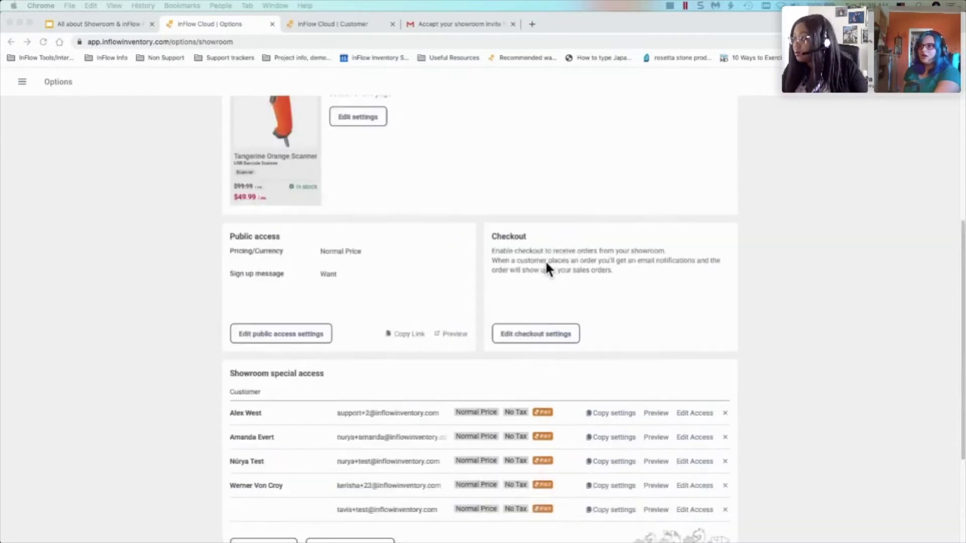
- Open the showroom checkout settings twice, cancelling each time without changes
click(546, 335)
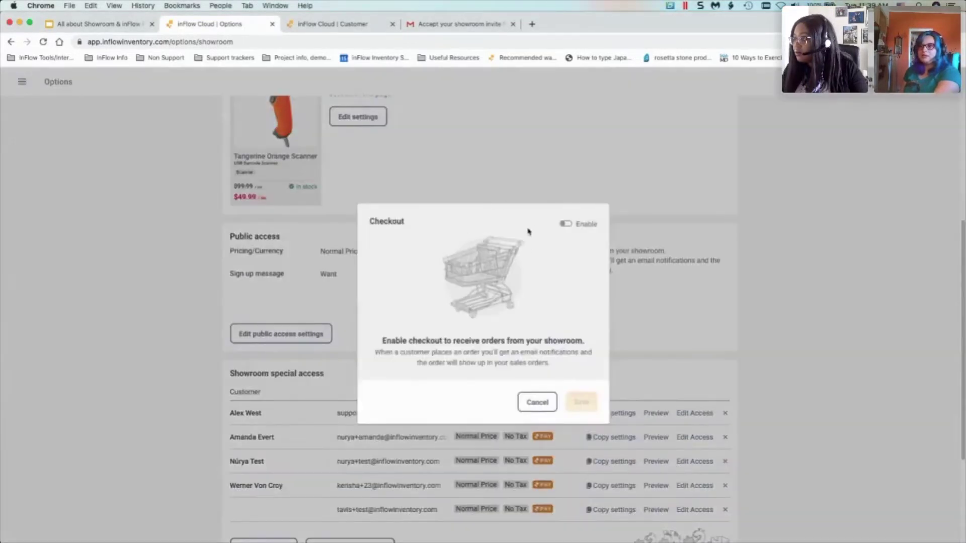
click(533, 410)
scroll(663, 300, down, 2)
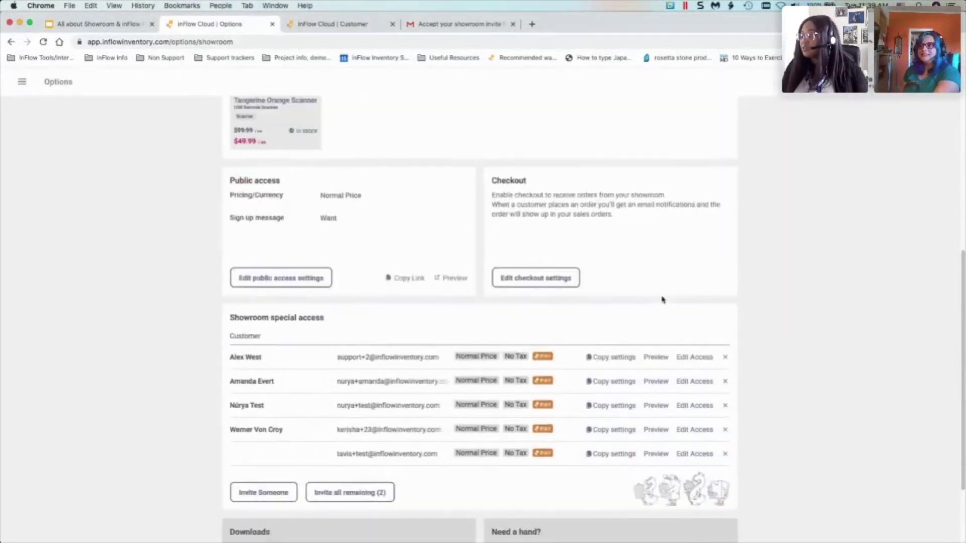
scroll(646, 300, up, 5)
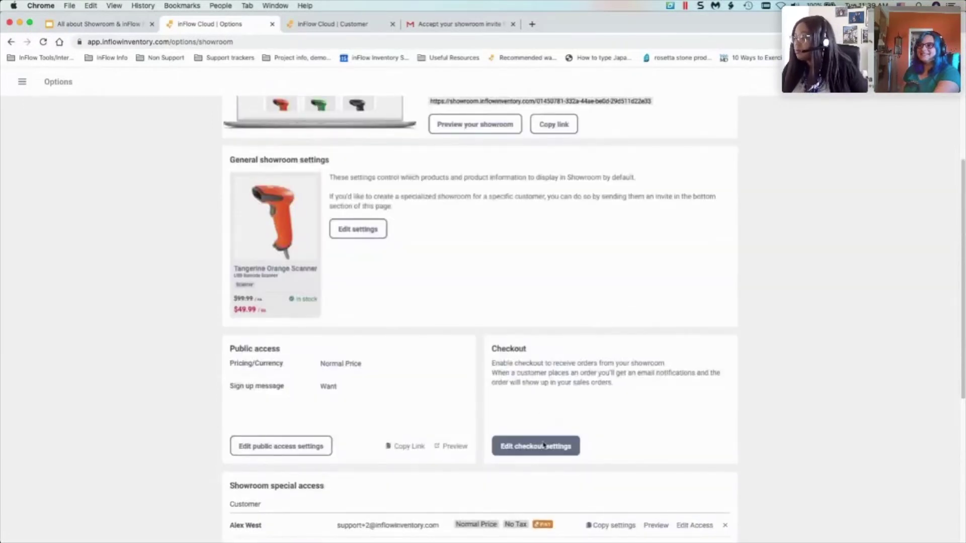
click(543, 445)
click(537, 401)
scroll(543, 402, down, 4)
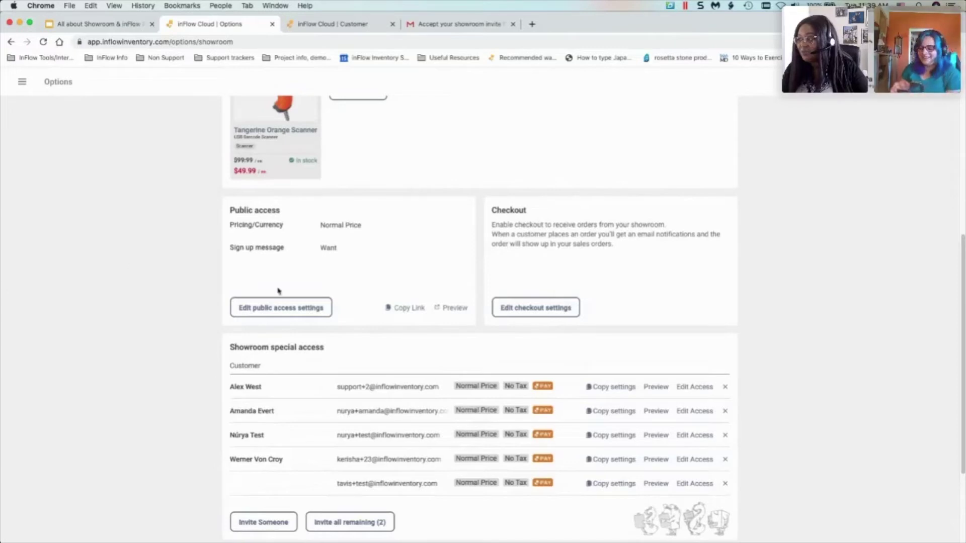
- Enable showroom checkout with Accept payment turned off, and save
click(520, 308)
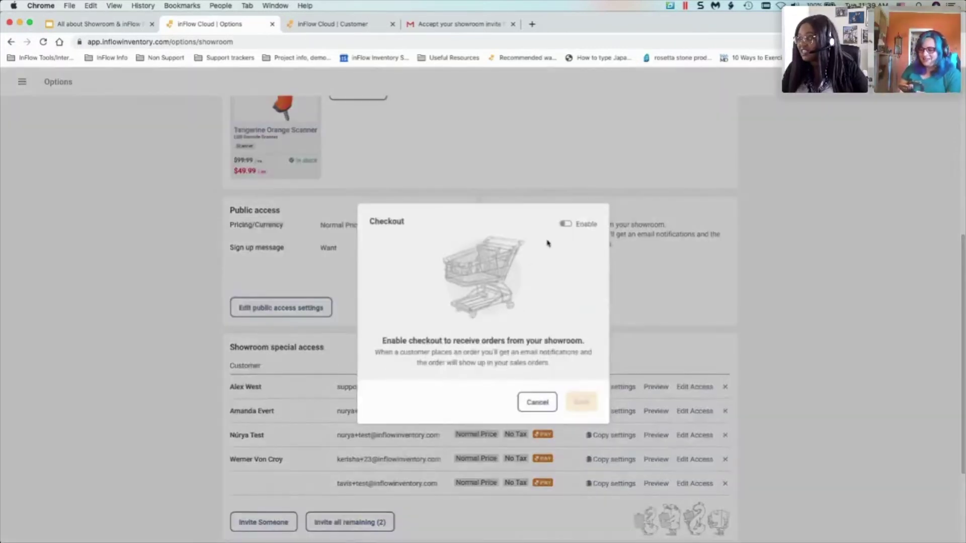
click(566, 223)
click(437, 243)
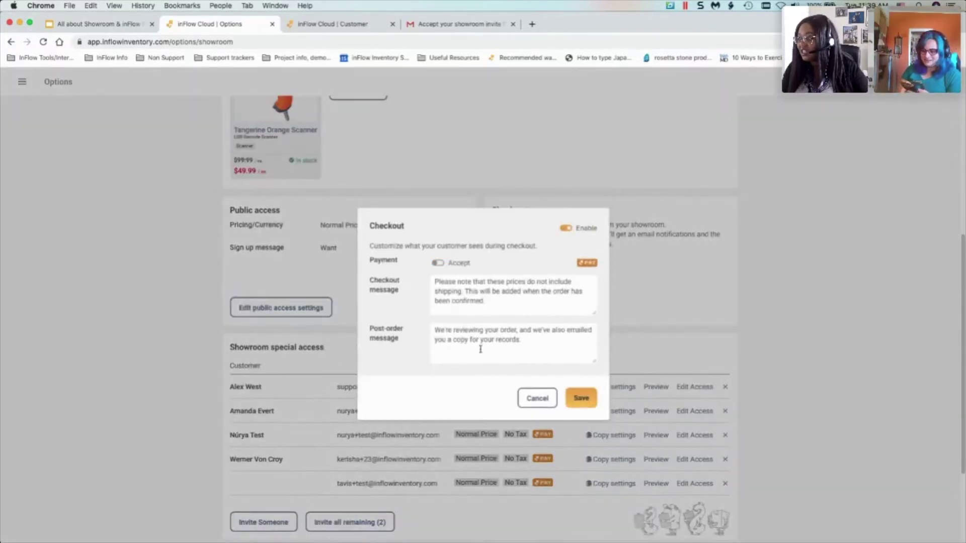
click(581, 398)
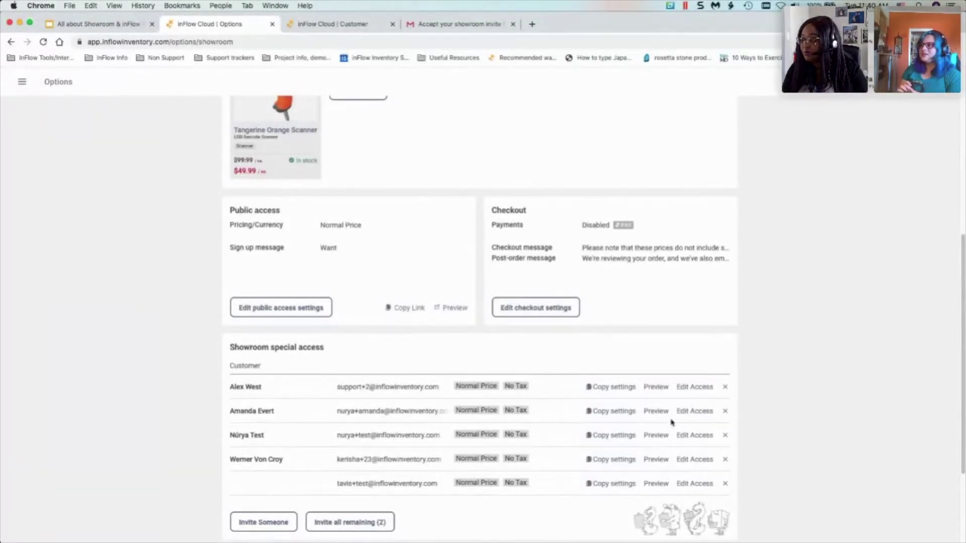
- Save the second special-access customer's access with Send update ticked, using Save & Send
click(691, 413)
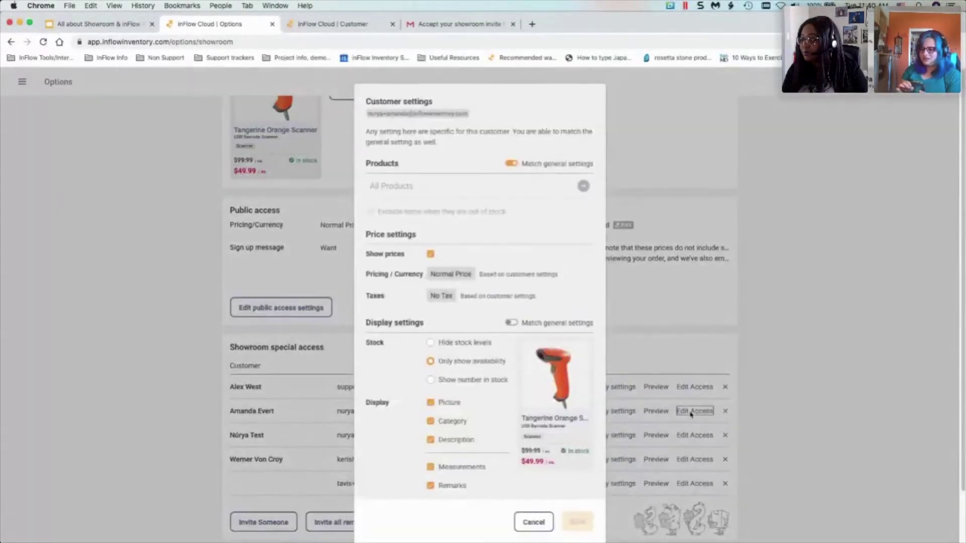
scroll(457, 453, down, 2)
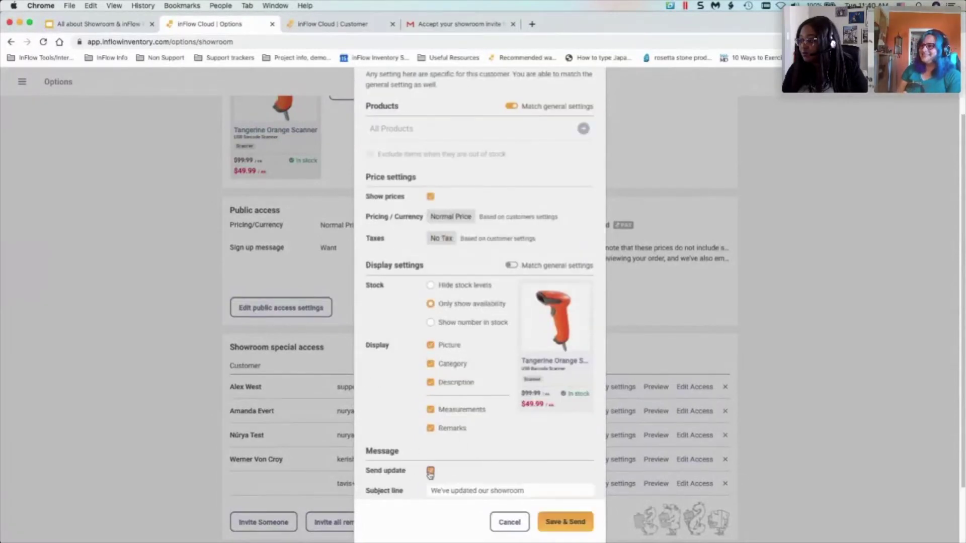
click(429, 473)
click(567, 520)
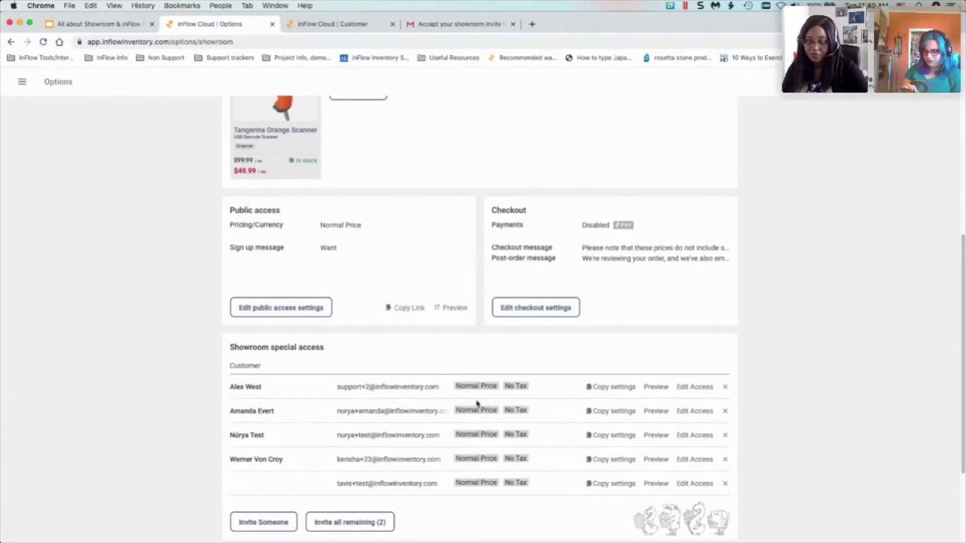
mouse_move(248, 540)
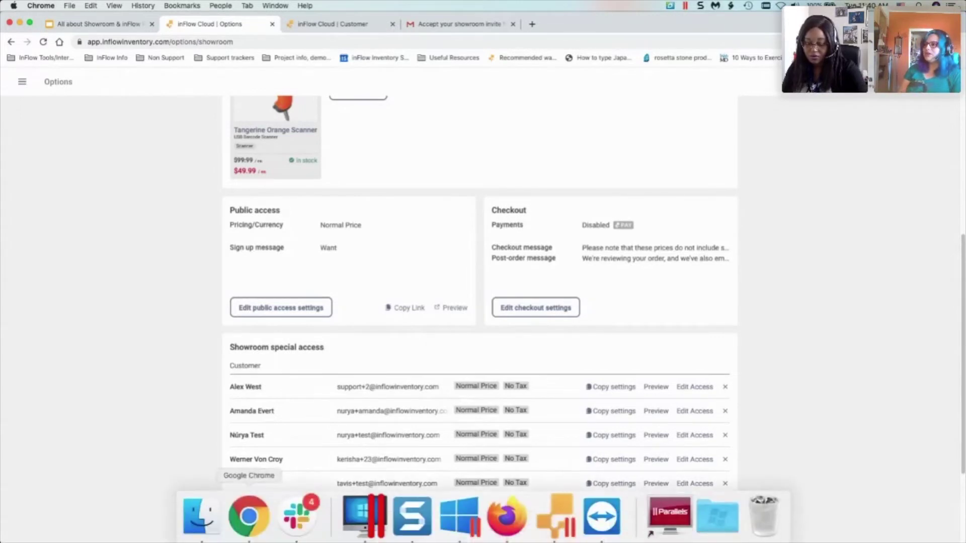
- Bring the TeamViewer remote phone window forward and maximize it to full screen
click(614, 529)
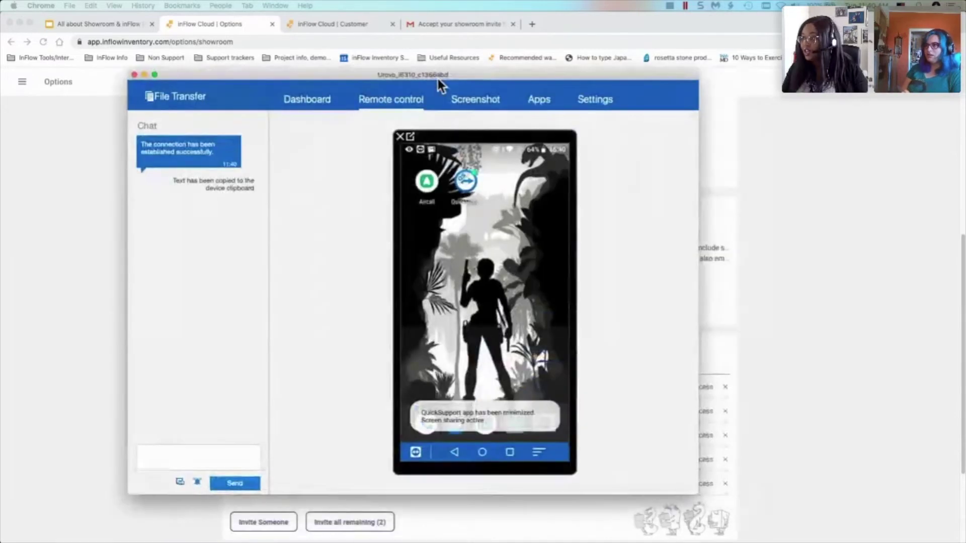
click(440, 75)
double_click(440, 75)
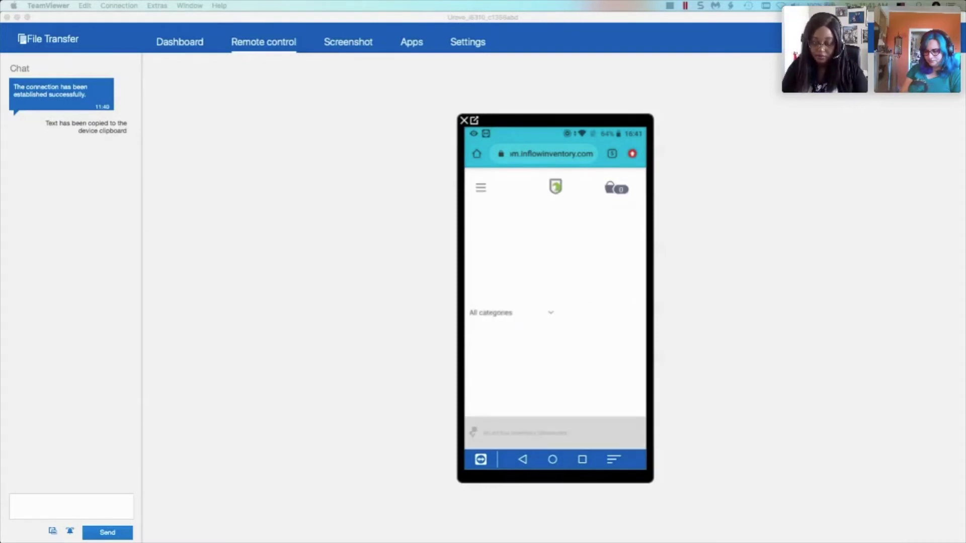
- Browse the phone showroom's Books and Survivor Timeline categories
click(508, 313)
click(479, 277)
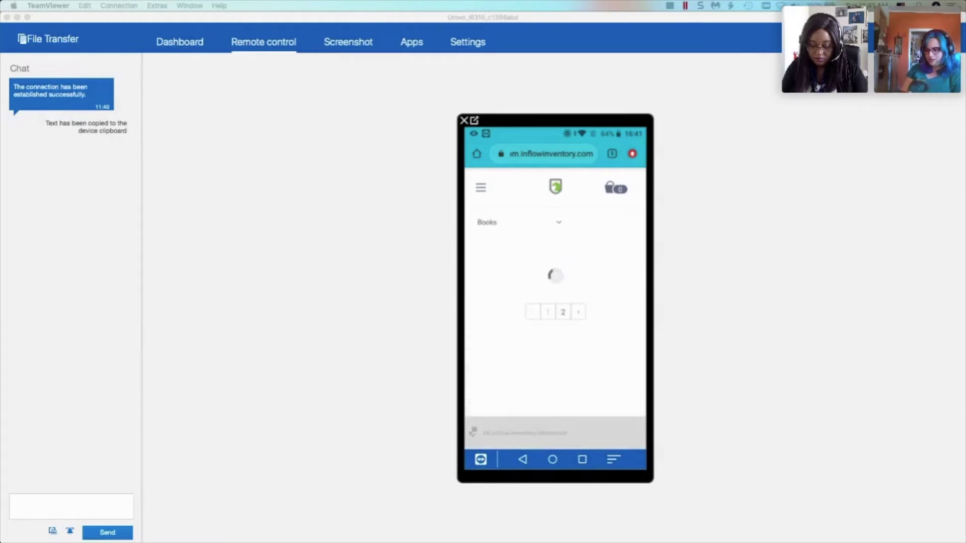
scroll(558, 332, down, 5)
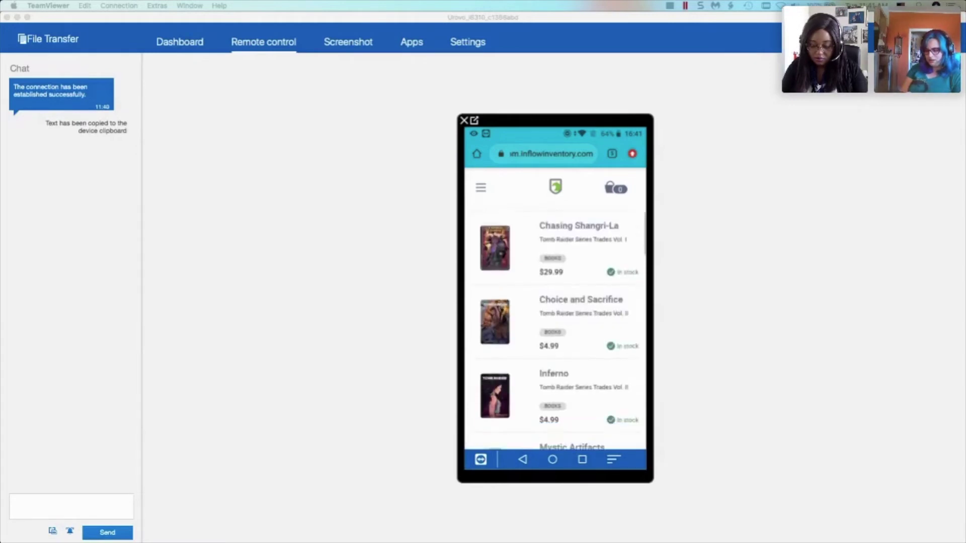
scroll(558, 327, down, 5)
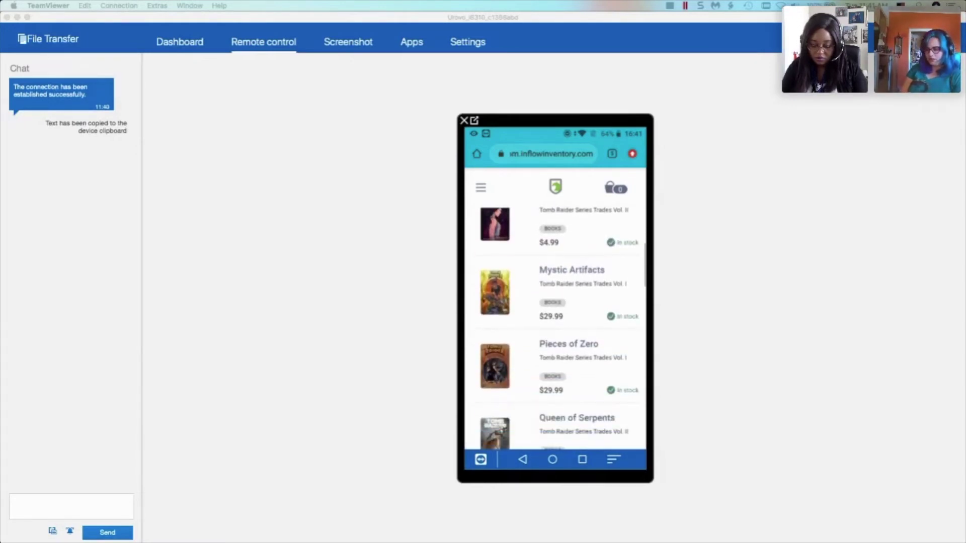
scroll(558, 327, down, 5)
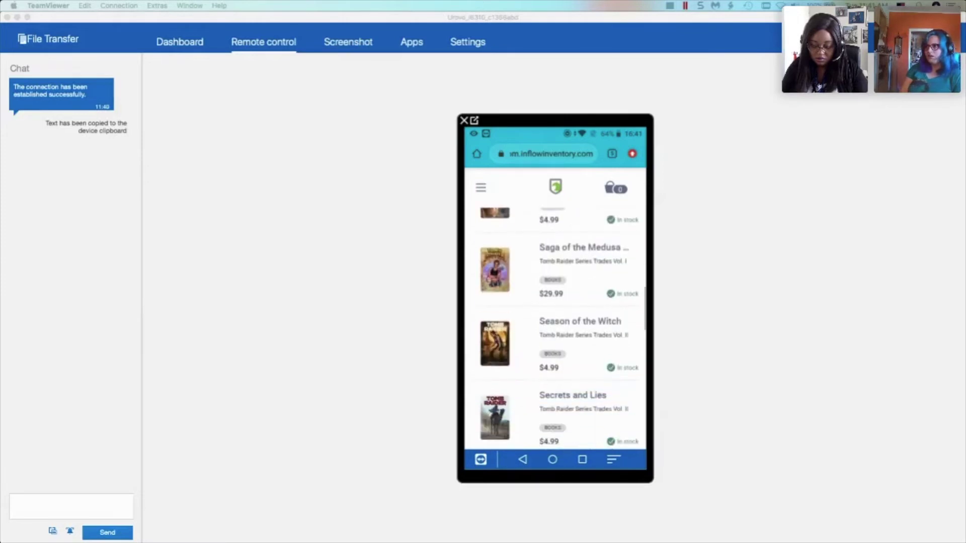
scroll(558, 327, up, 6)
scroll(558, 327, up, 5)
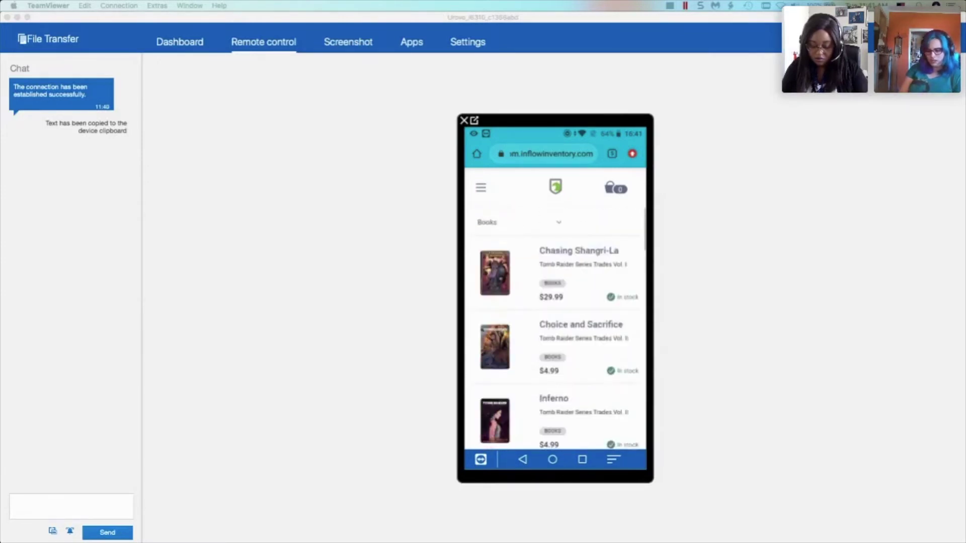
click(518, 222)
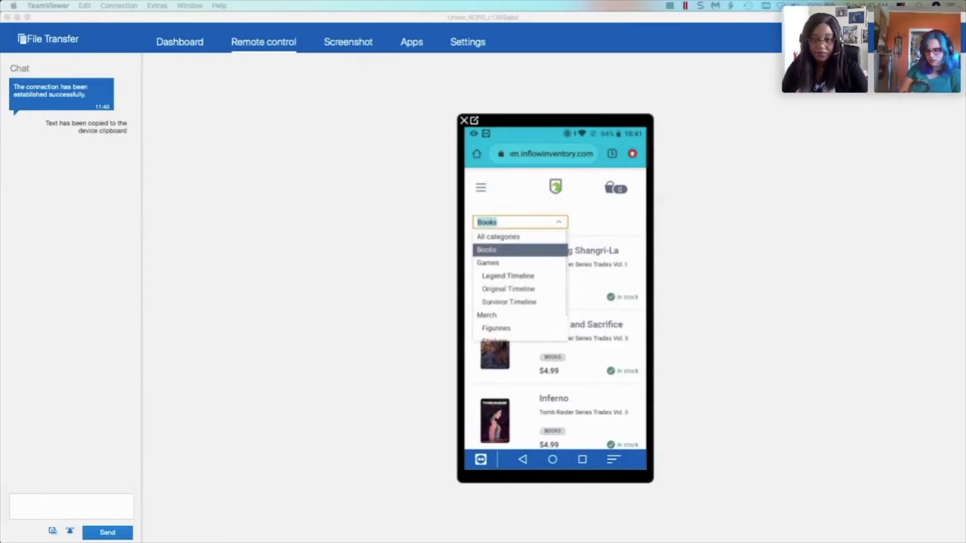
click(510, 301)
scroll(556, 327, down, 3)
scroll(556, 327, up, 3)
scroll(556, 327, down, 1)
scroll(555, 327, up, 1)
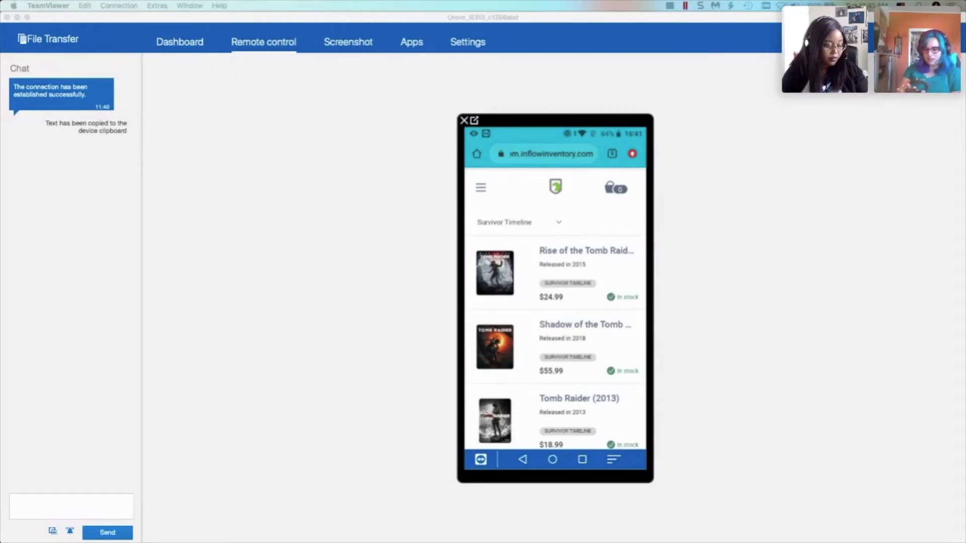
- Filter to Merch, add the Classic Lara Croft Funko POP! to the order, and open the cart
click(519, 222)
scroll(520, 287, down, 1)
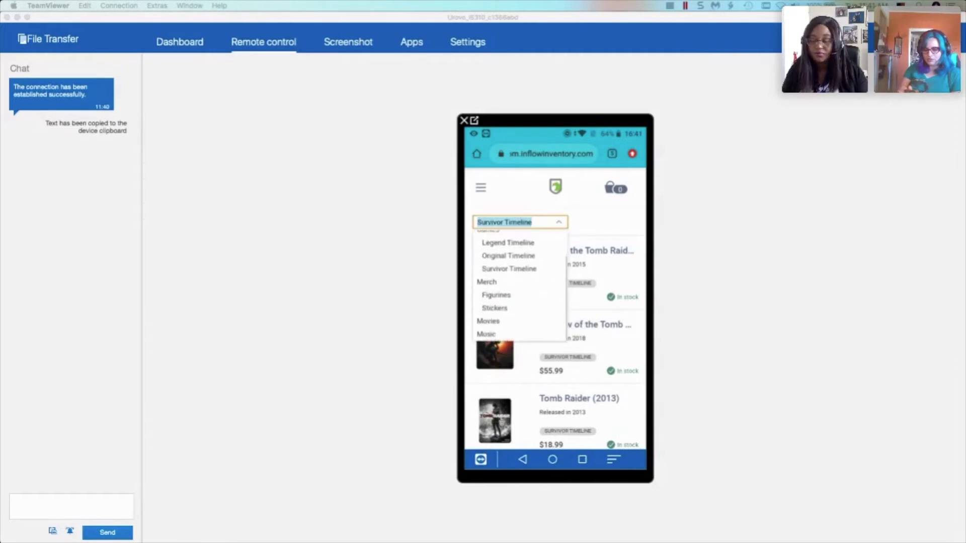
click(486, 282)
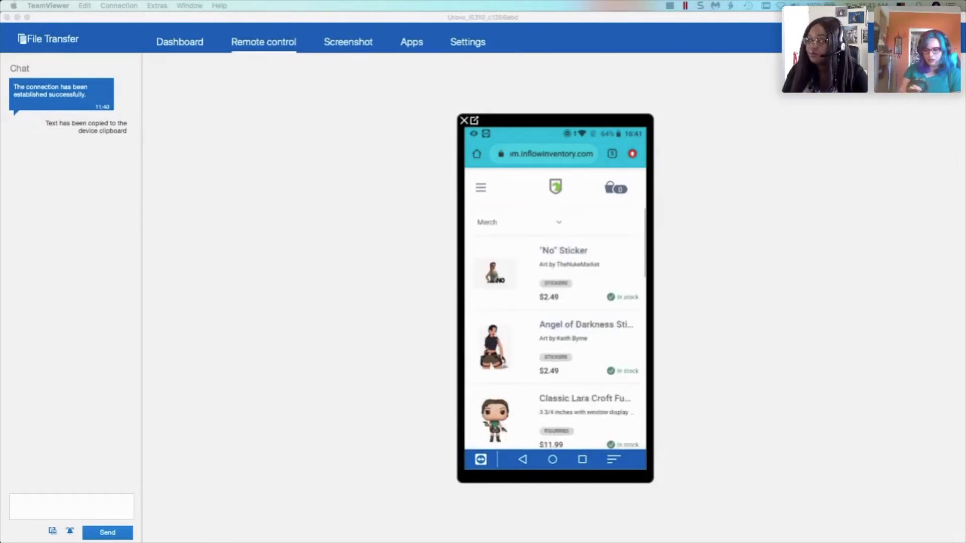
scroll(557, 329, down, 3)
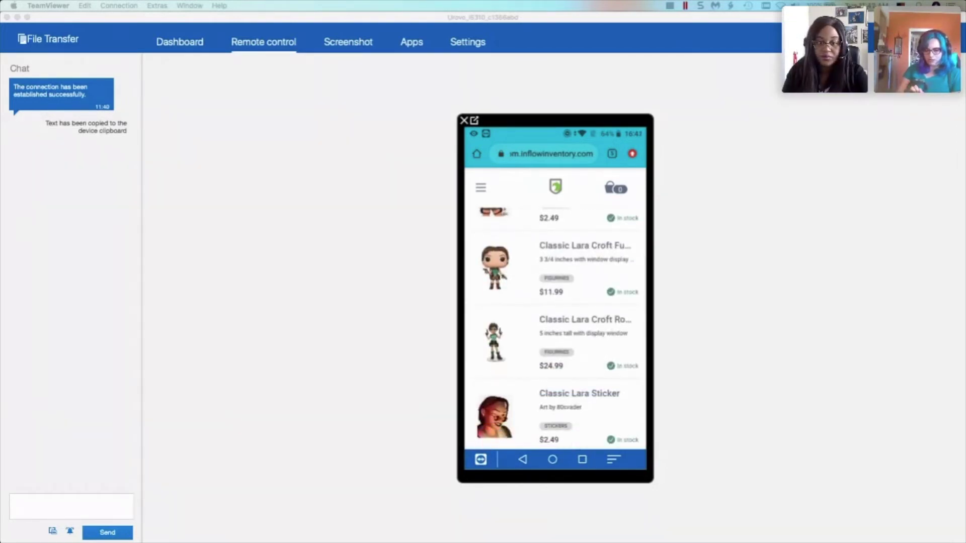
click(553, 257)
click(602, 375)
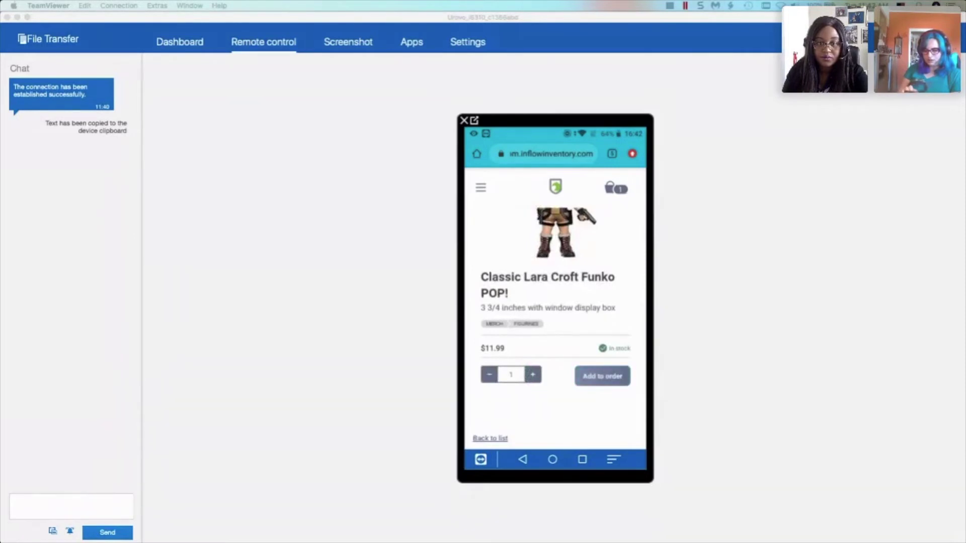
click(615, 188)
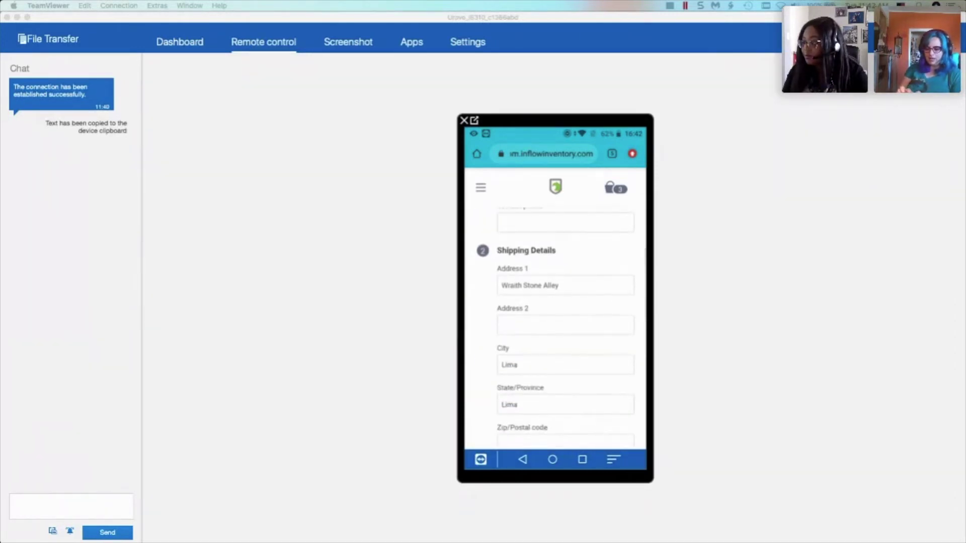
- Enter the special request 'Wrap it' and place the showroom order
scroll(556, 322, down, 2)
click(565, 285)
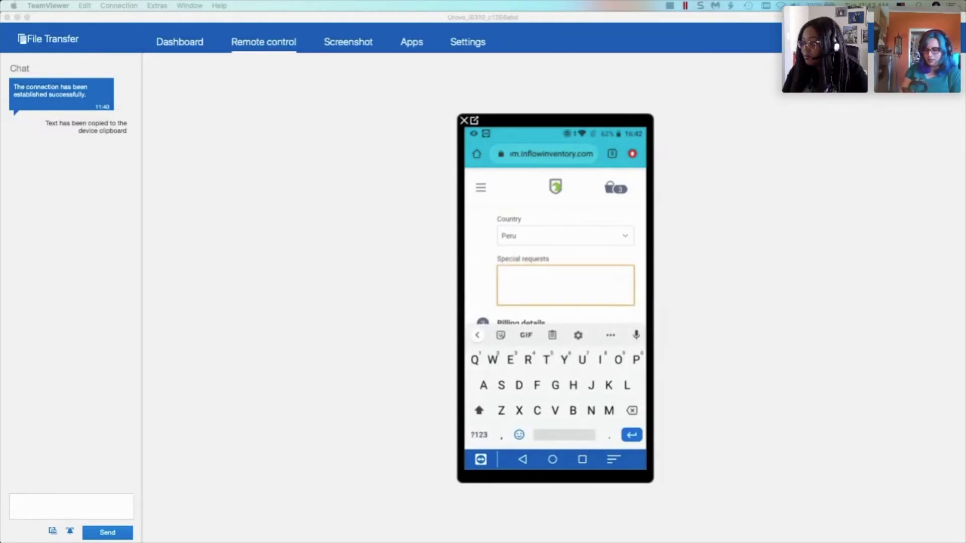
text(Wrap it)
scroll(555, 266, down, 3)
scroll(556, 247, down, 2)
scroll(555, 247, down, 3)
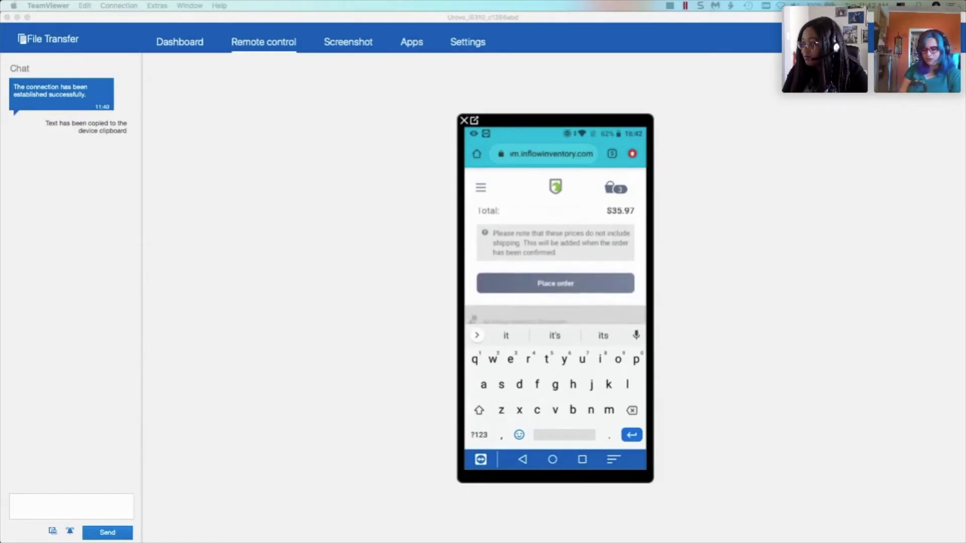
scroll(556, 267, up, 8)
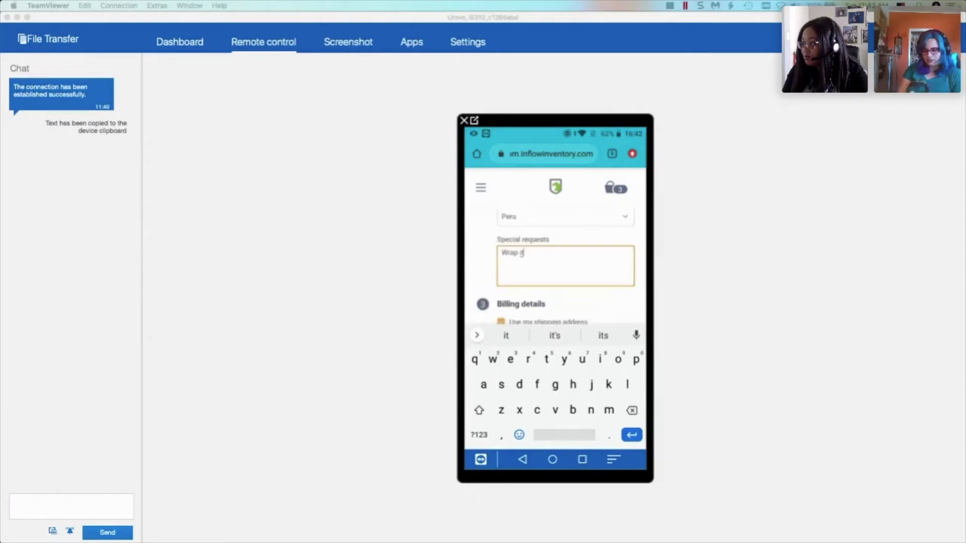
key(Return)
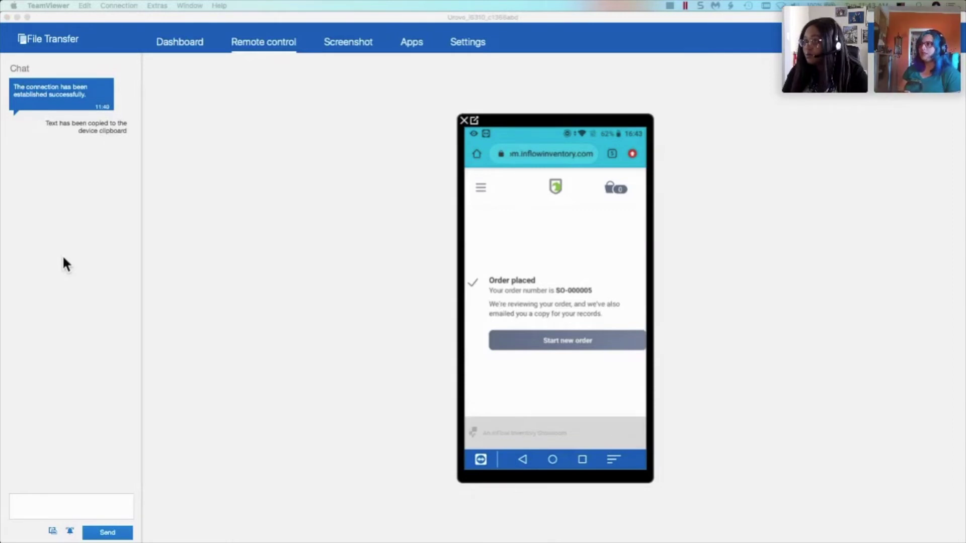
- Return to inFlow Cloud and open the newest sales order, SO-000005, from the Sales orders list
click(17, 17)
click(20, 83)
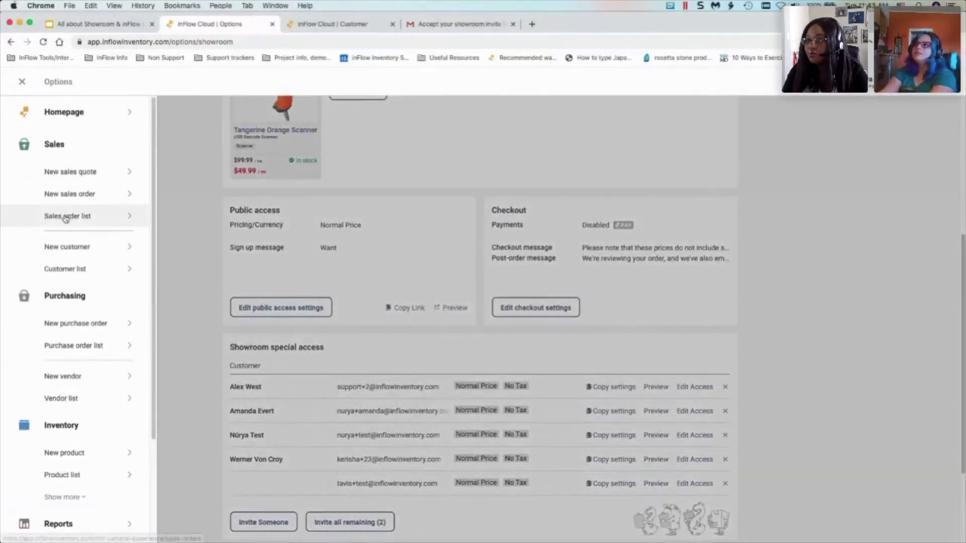
click(65, 217)
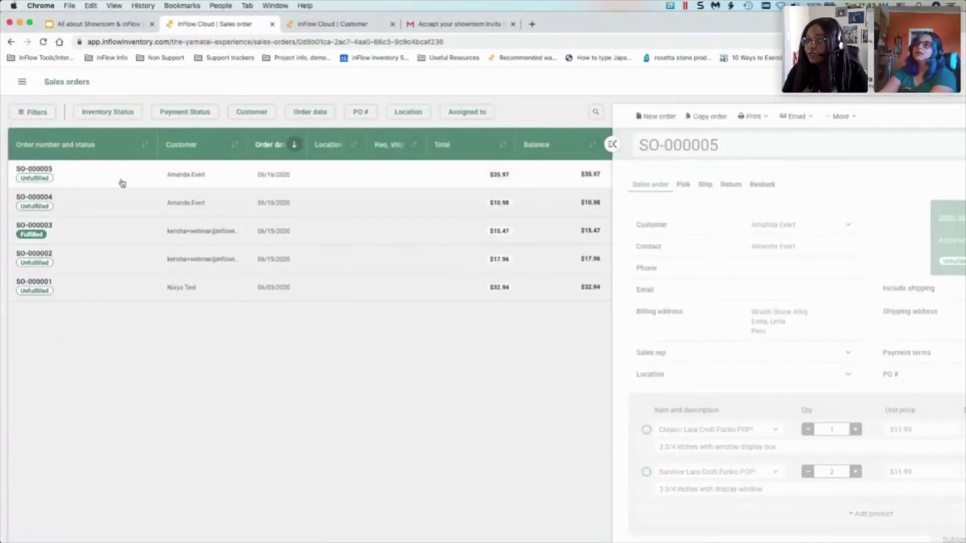
click(110, 185)
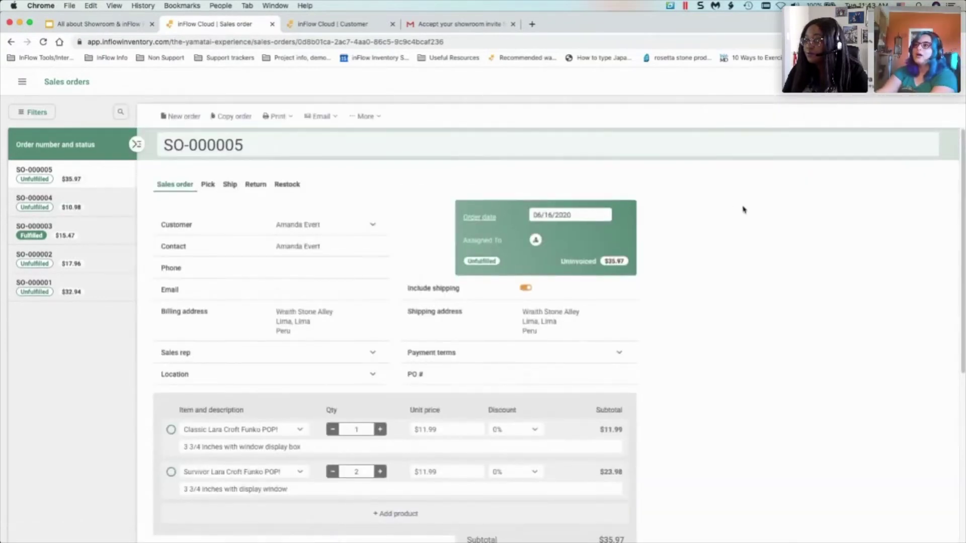
- Scroll through SO-000005's three Lara Croft figure lines and its $35.97 total
scroll(729, 212, down, 1)
scroll(714, 234, down, 3)
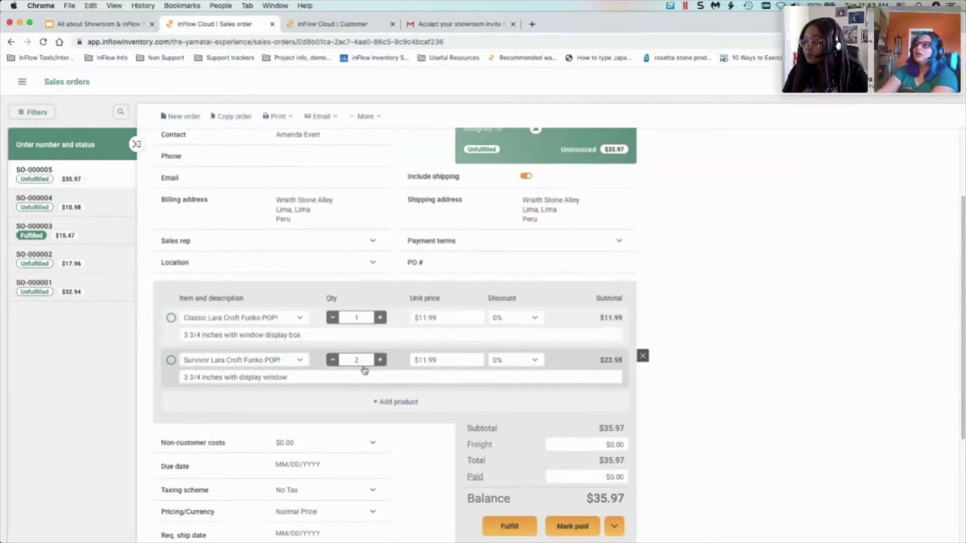
scroll(367, 368, down, 1)
scroll(366, 370, up, 4)
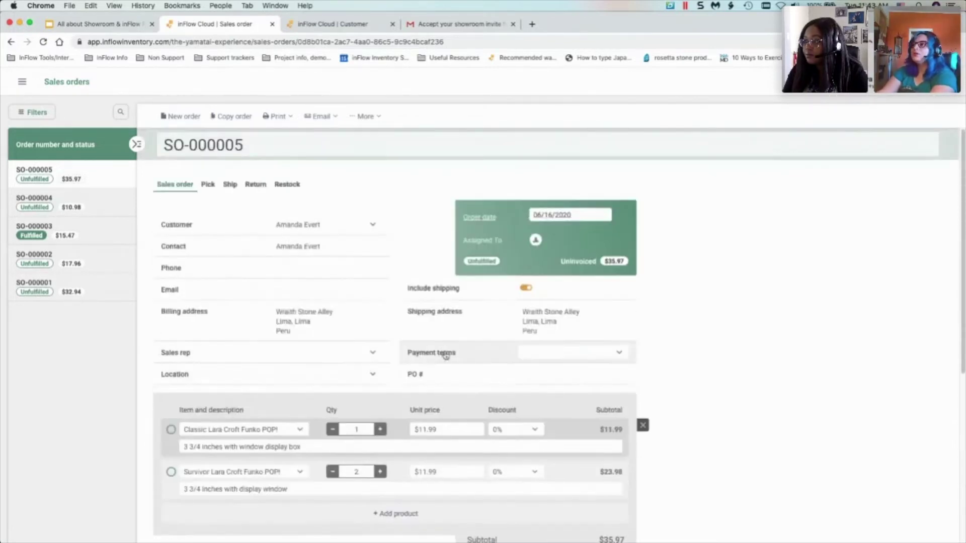
scroll(745, 305, down, 3)
scroll(742, 312, down, 3)
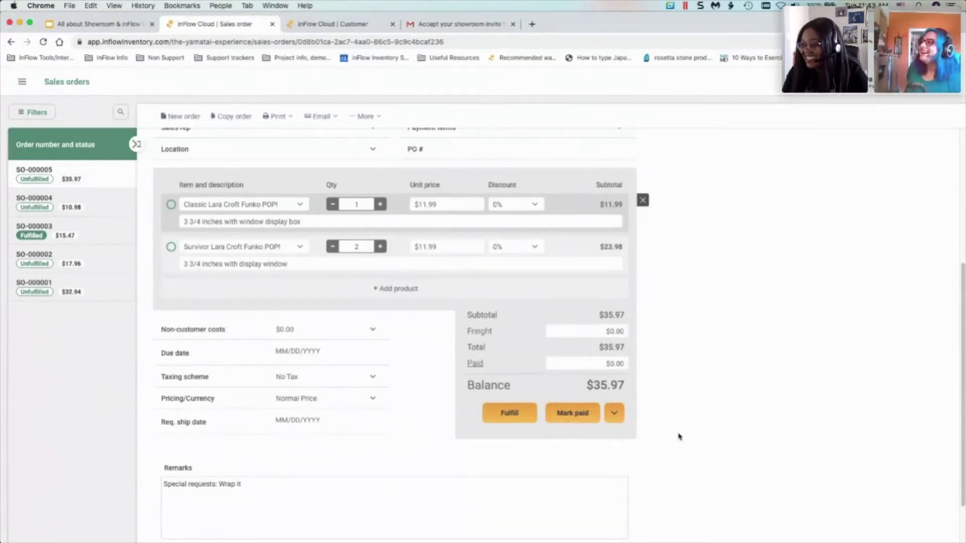
scroll(680, 435, up, 5)
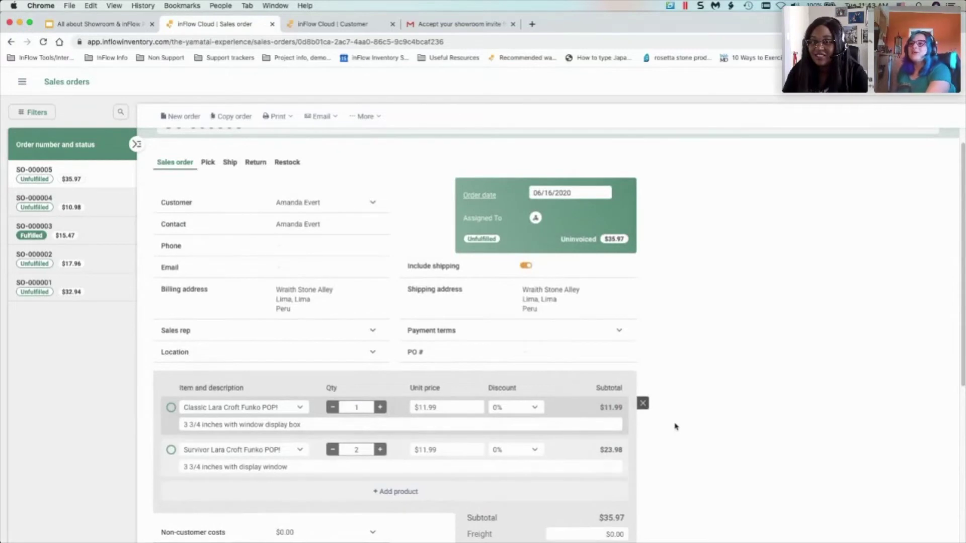
scroll(676, 426, up, 1)
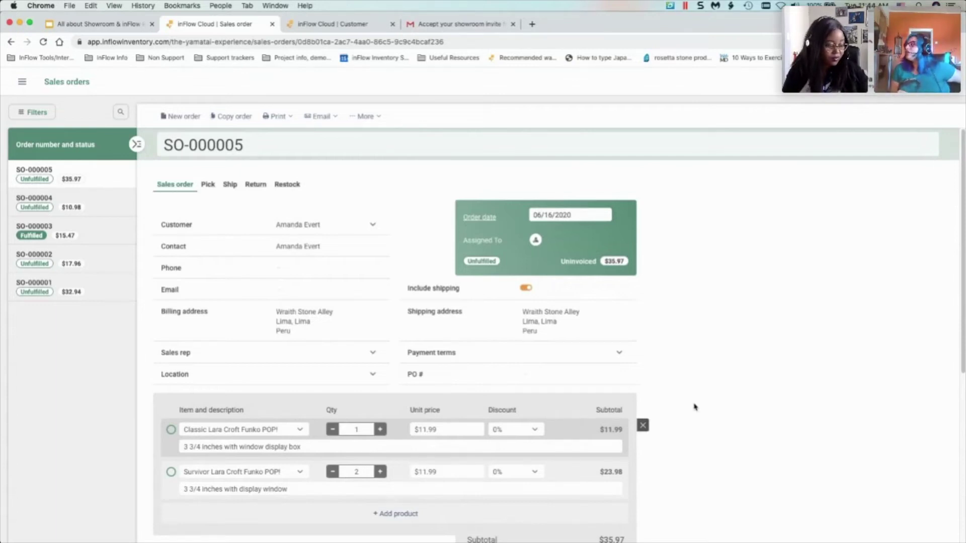
- Present slide 16, 'Questions?', of the Showroom deck full screen, then exit the slideshow
click(121, 21)
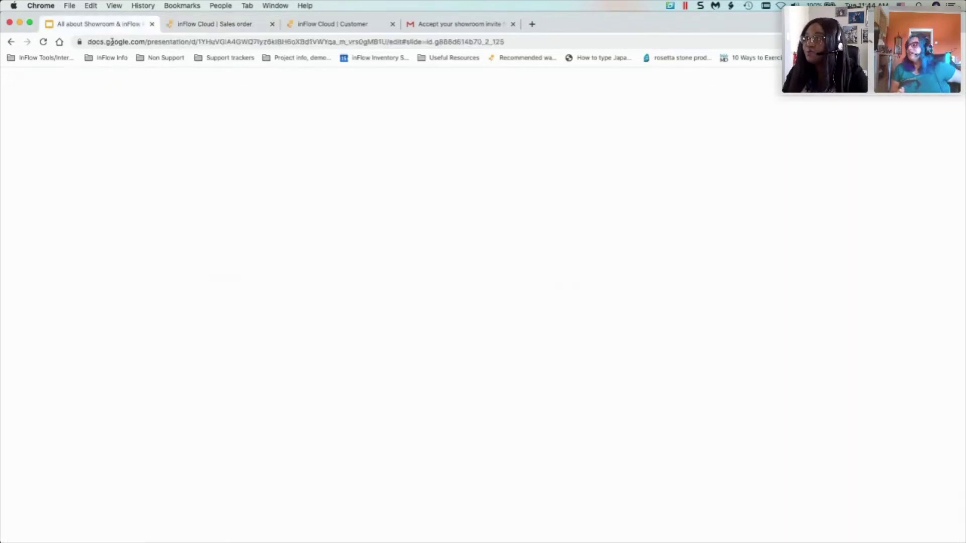
scroll(62, 385, down, 5)
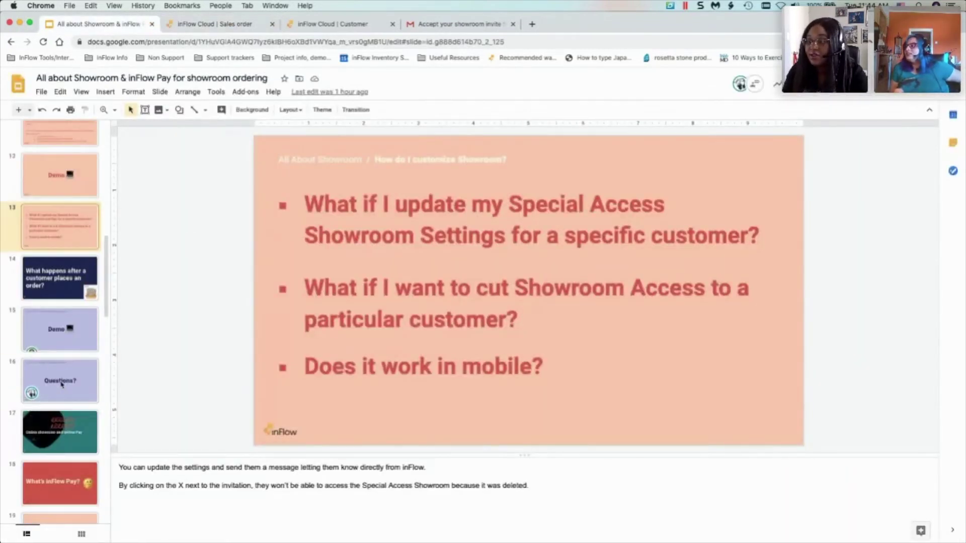
click(61, 384)
key(super+Return)
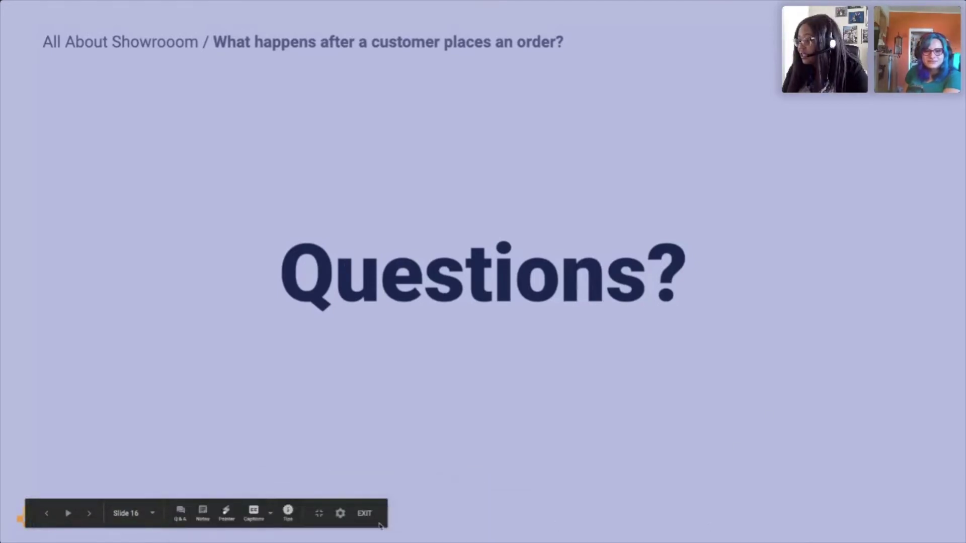
key(Escape)
- Go to Account > Options and review the Showroom settings tab
click(183, 26)
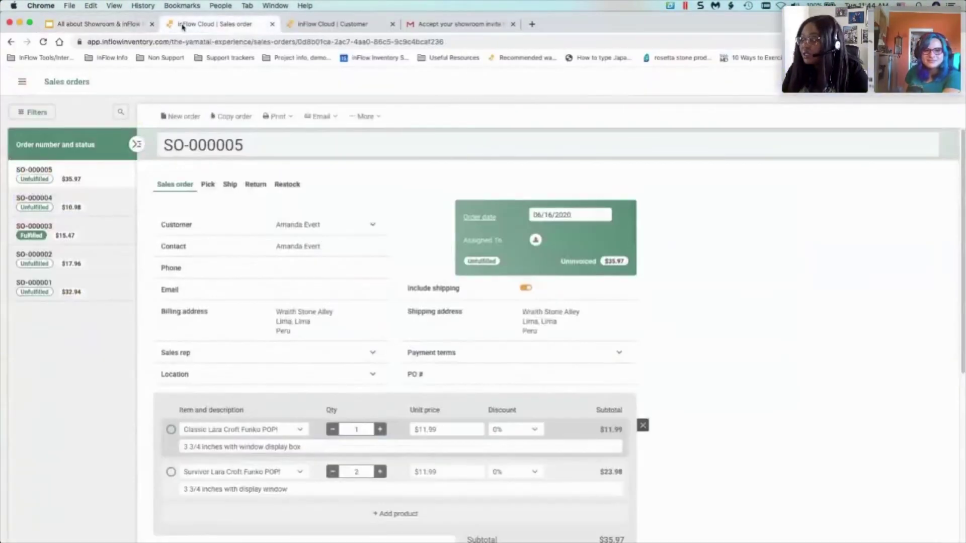
click(884, 83)
click(855, 106)
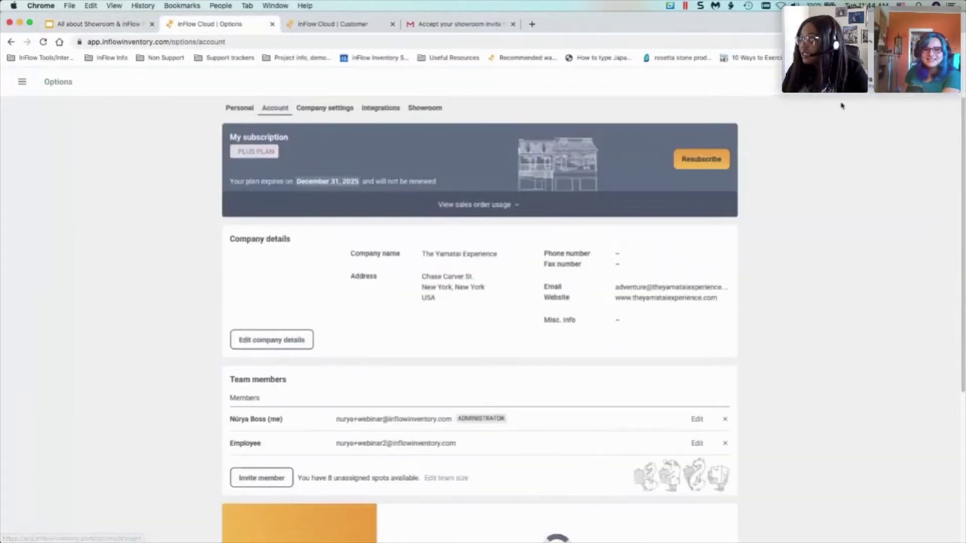
click(424, 109)
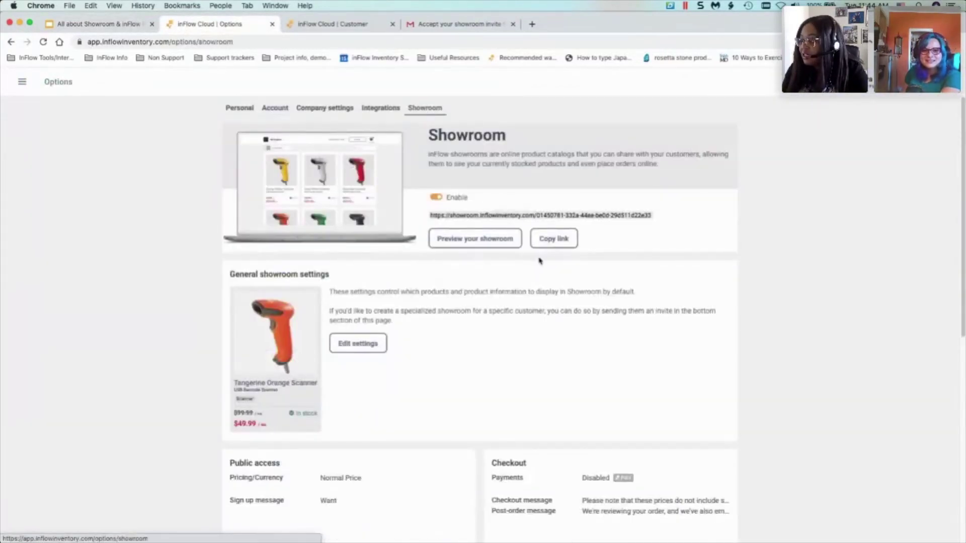
scroll(539, 255, down, 1)
scroll(539, 255, down, 5)
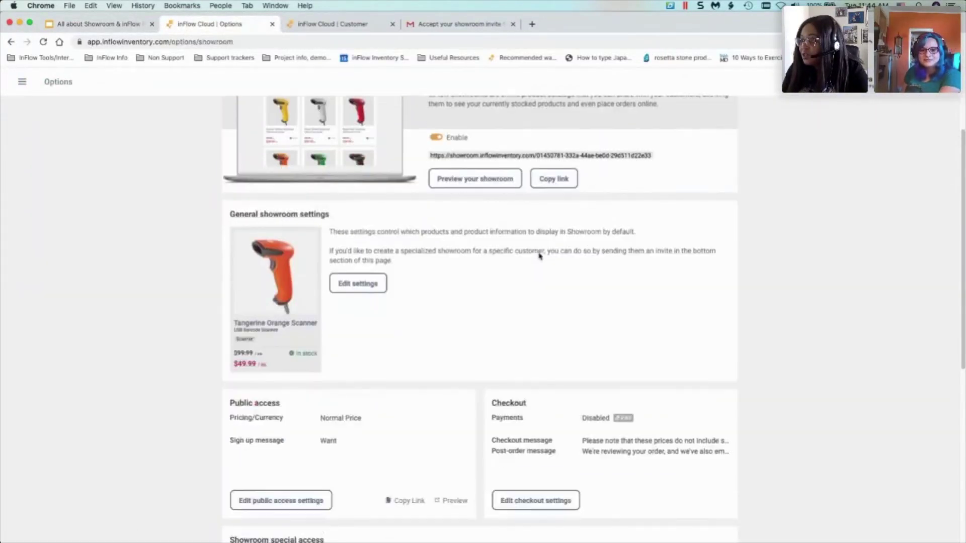
scroll(425, 349, down, 5)
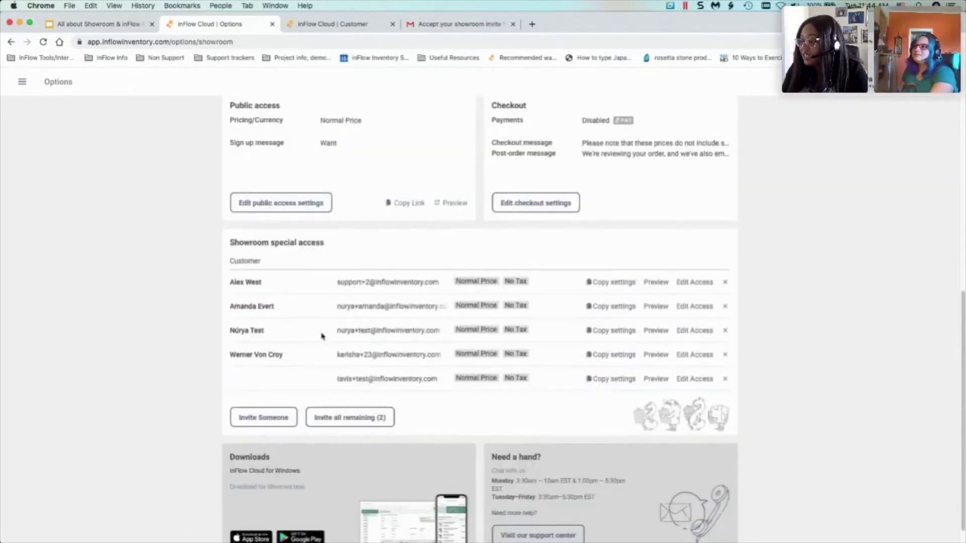
- Preview a customer's Edit Access settings without saving, then bring up the checkout settings messages
click(688, 308)
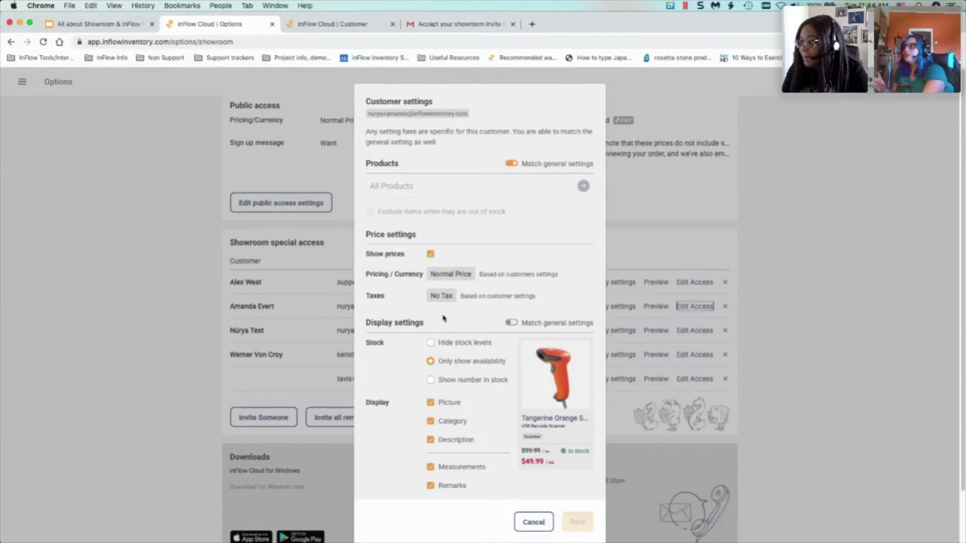
scroll(437, 325, down, 2)
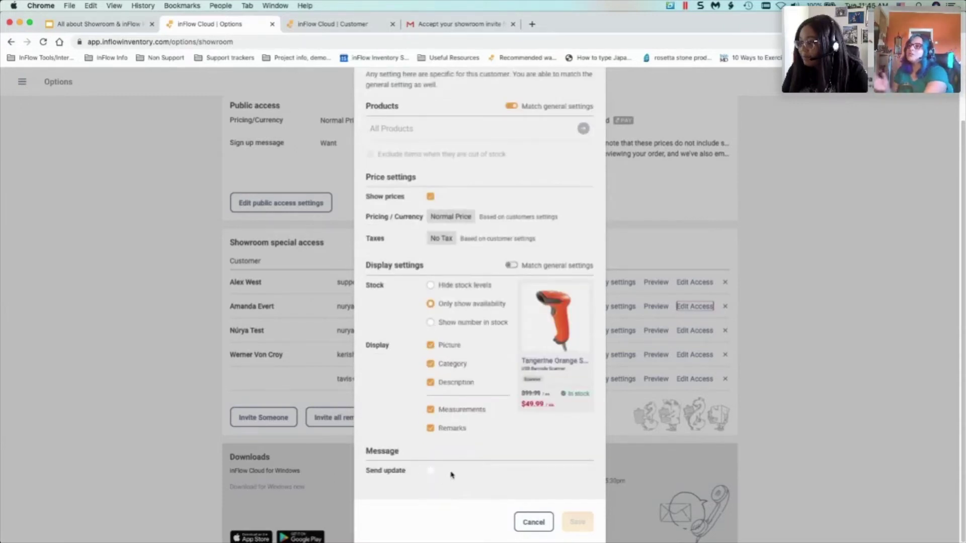
click(537, 526)
scroll(543, 453, up, 3)
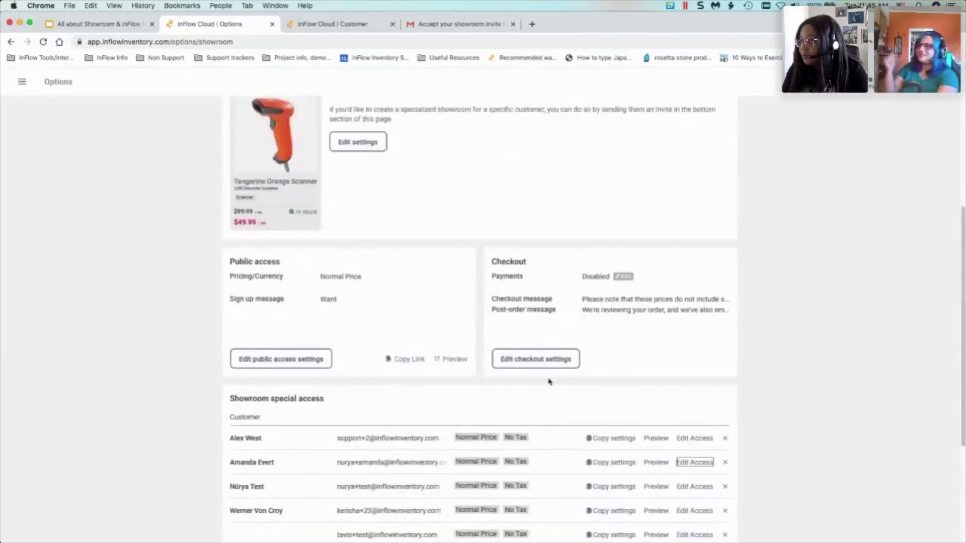
click(548, 366)
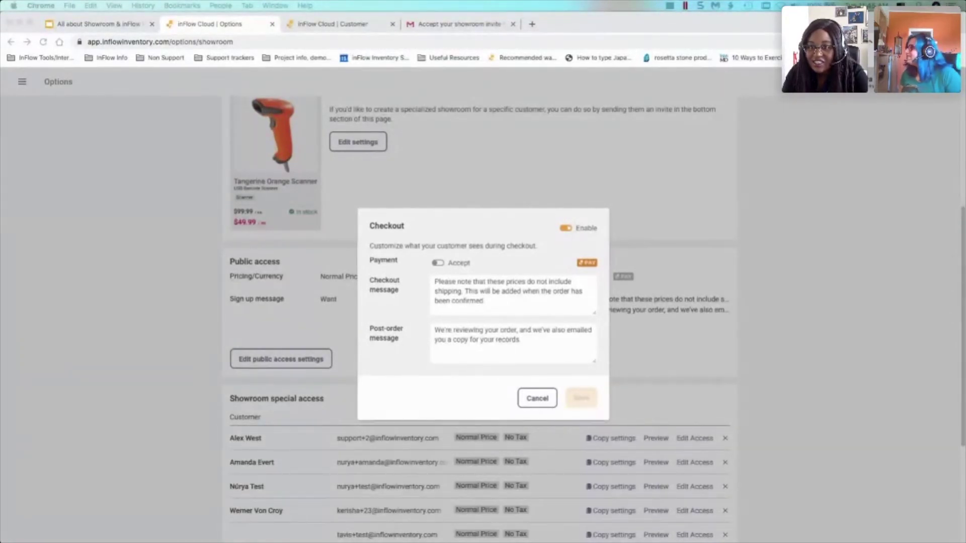
click(91, 23)
- Present 'Questions?', preview the 'Online showroom and inFlow Pay' slide, return, and exit
click(838, 84)
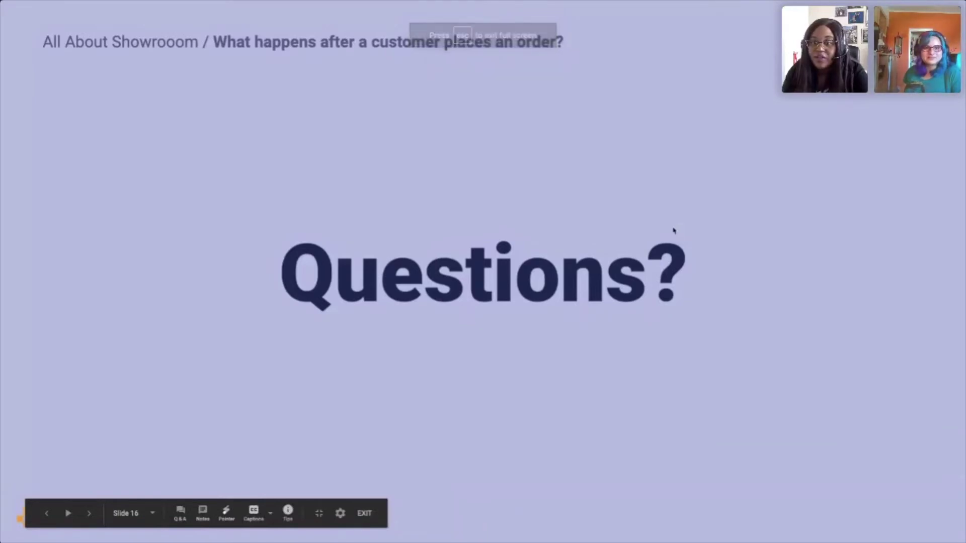
key(Right)
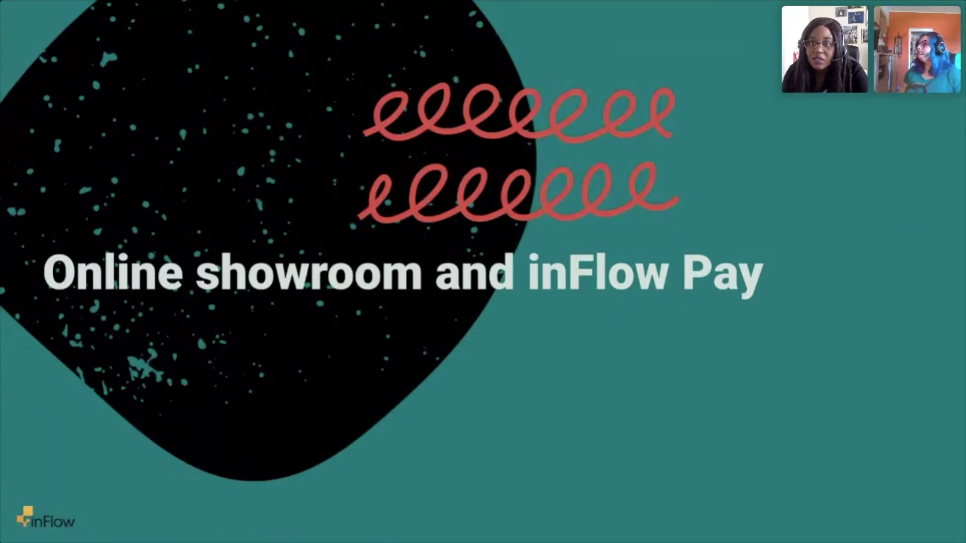
key(Left)
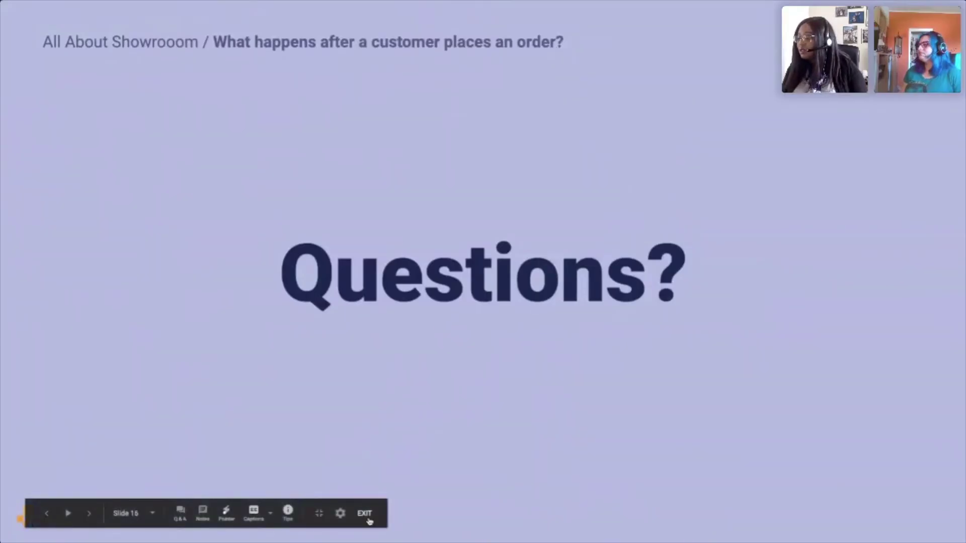
click(366, 524)
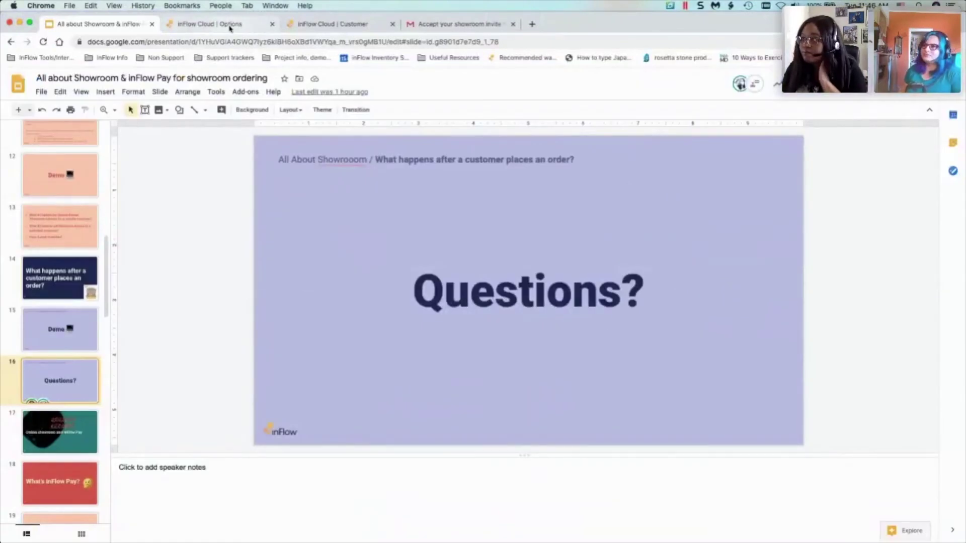
- Cancel the Checkout settings, view the Vienna customer's record, and list TeamViewer's open windows
click(225, 25)
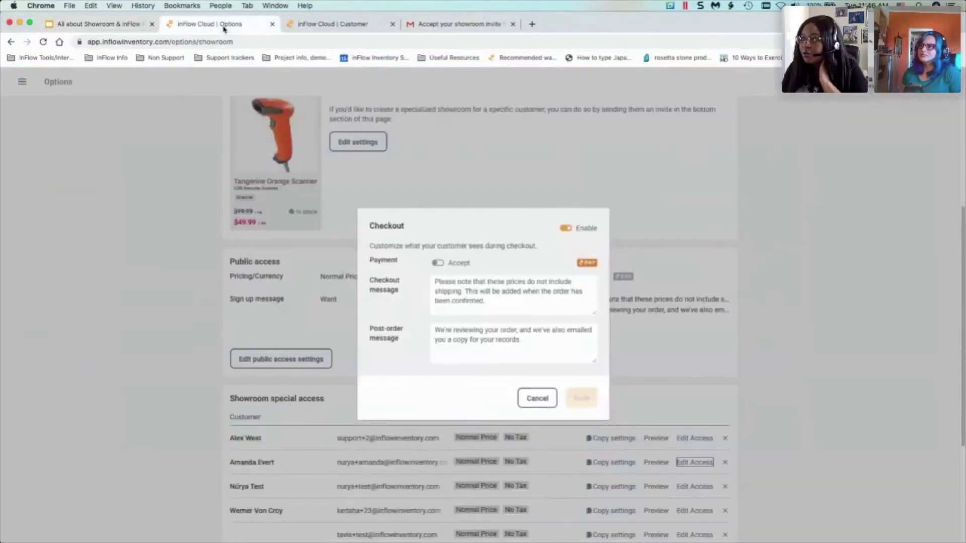
click(538, 402)
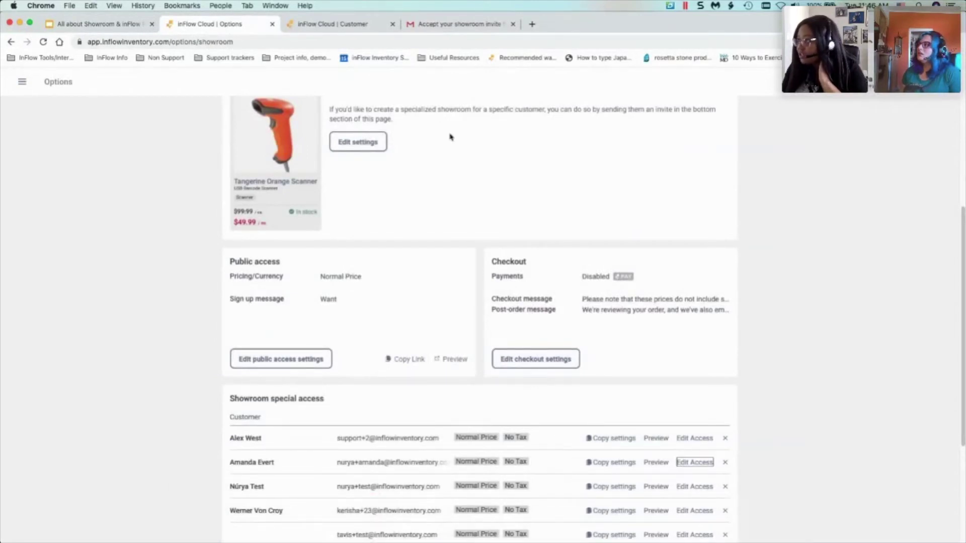
click(313, 24)
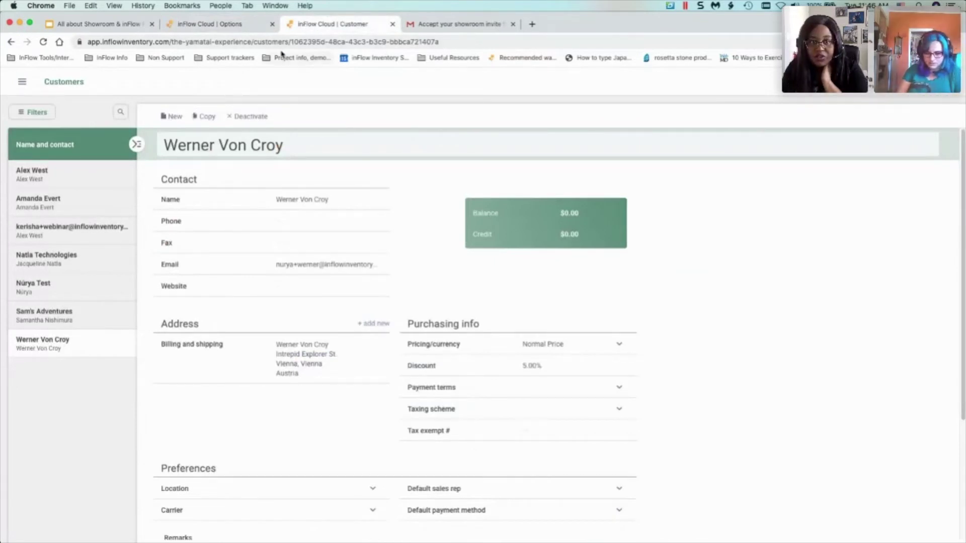
mouse_move(575, 531)
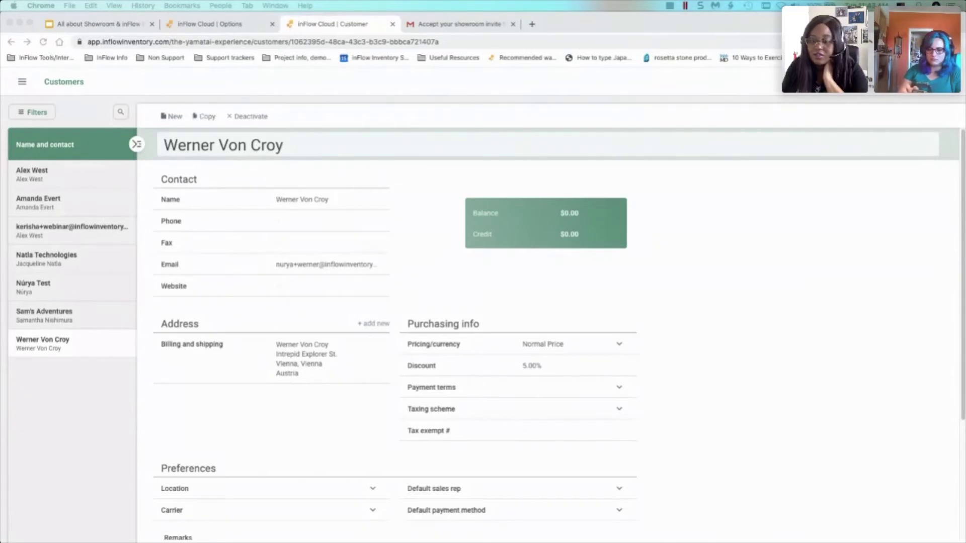
mouse_move(409, 518)
right_click(603, 514)
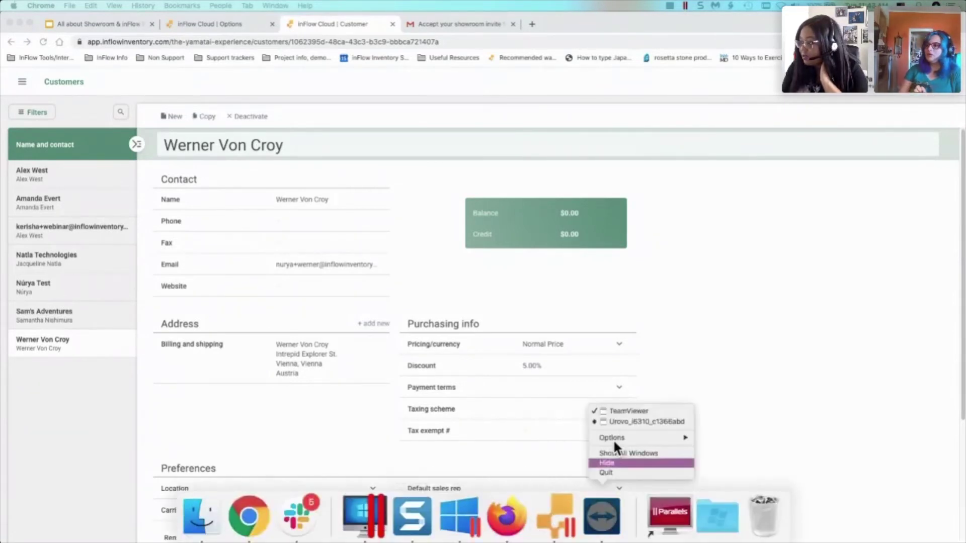
- Show the phone's Showroom confirmation for order SO-000006, then minimize the TeamViewer session
click(621, 421)
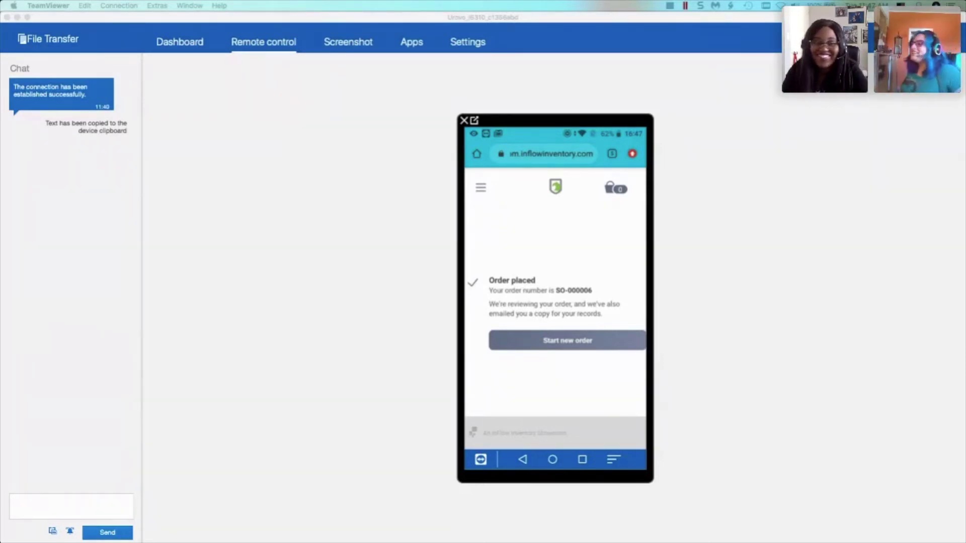
click(17, 18)
click(82, 28)
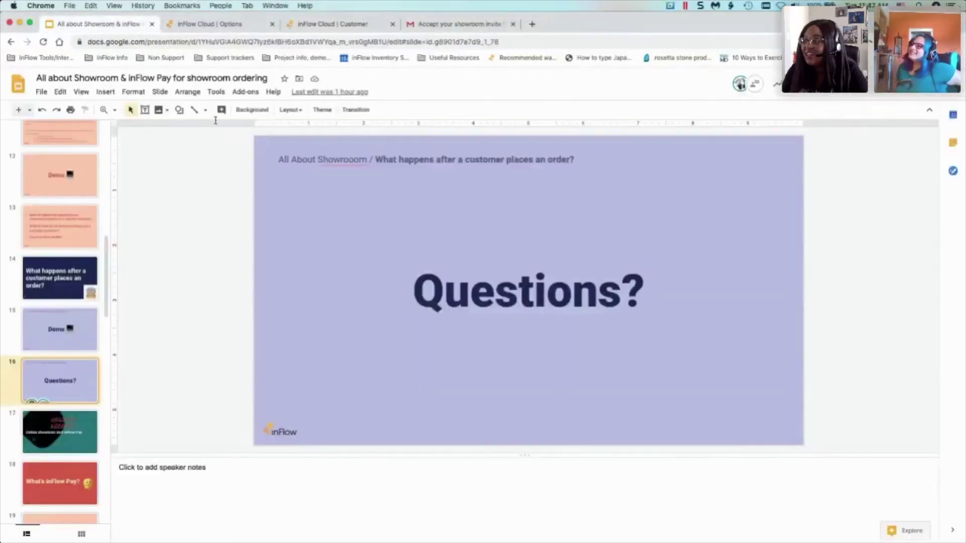
- Present from slide 17, 'Online showroom and inFlow Pay', and advance to 'What's inFlow Pay?'
key(Down)
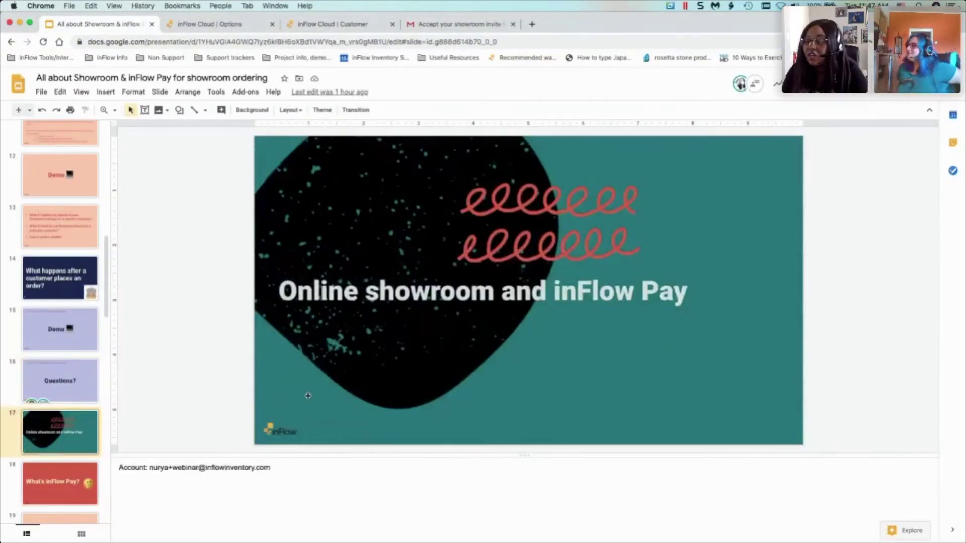
click(845, 94)
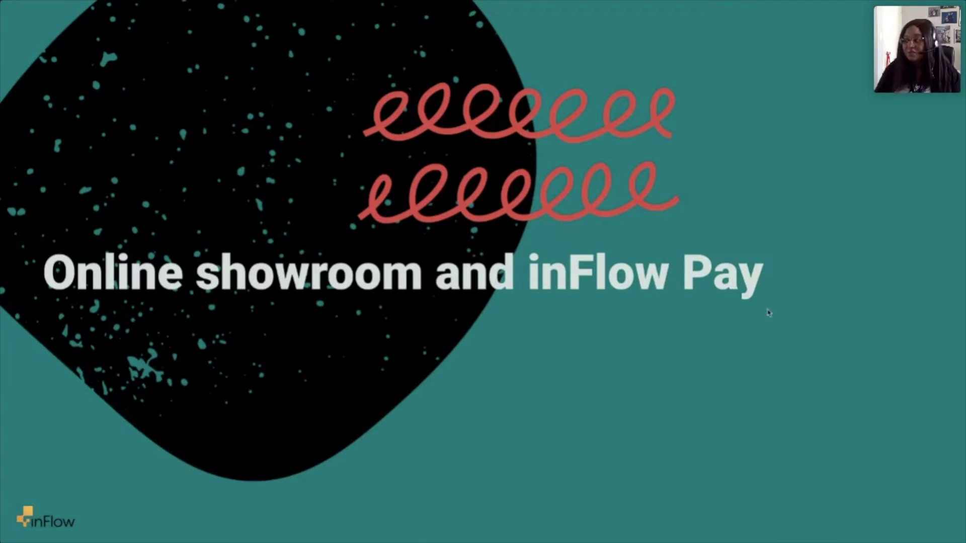
key(Right)
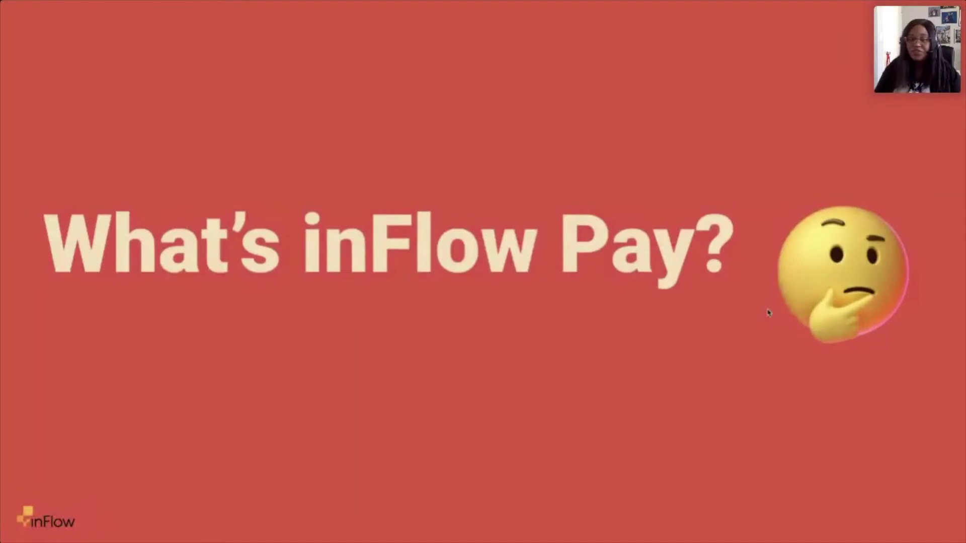
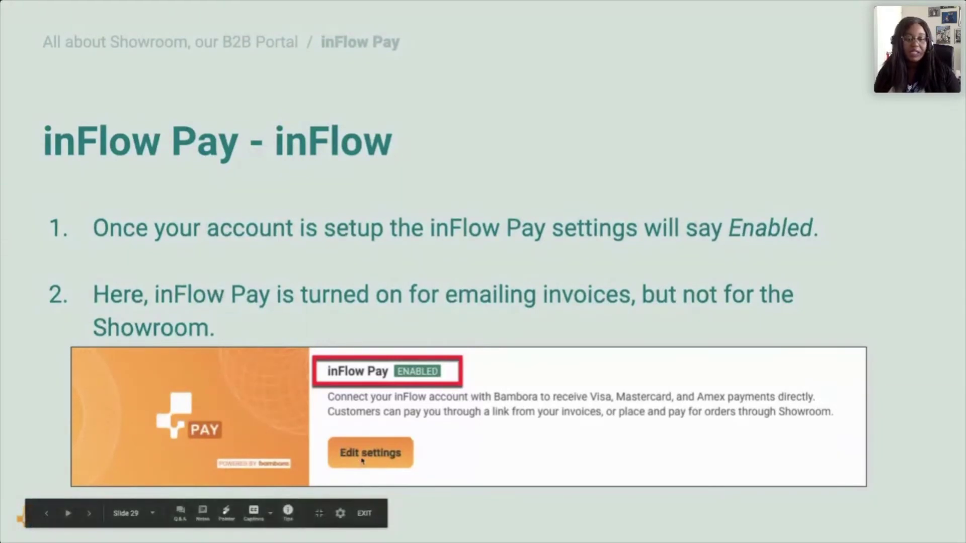
- Advance to slide 30, the Demo slide with the showroom link, and exit to the editor
key(Right)
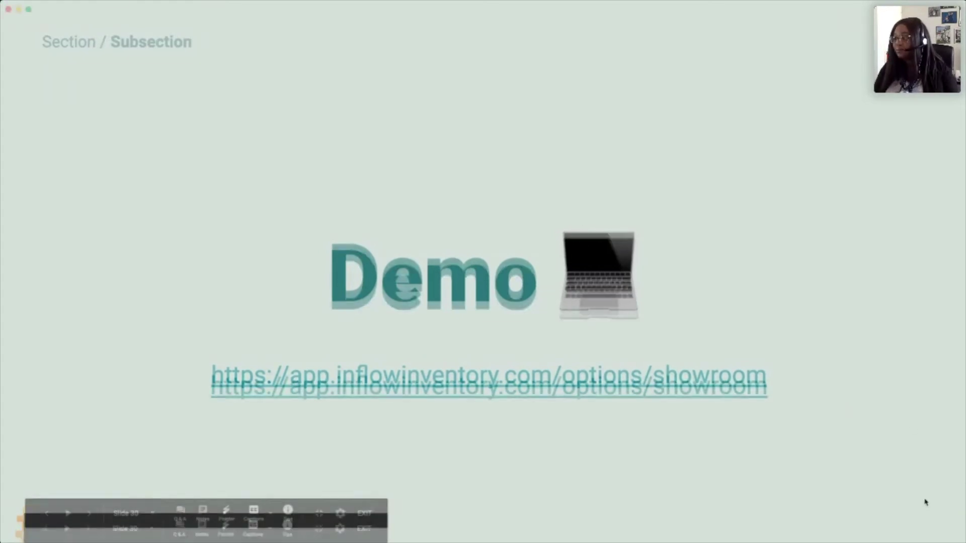
key(Escape)
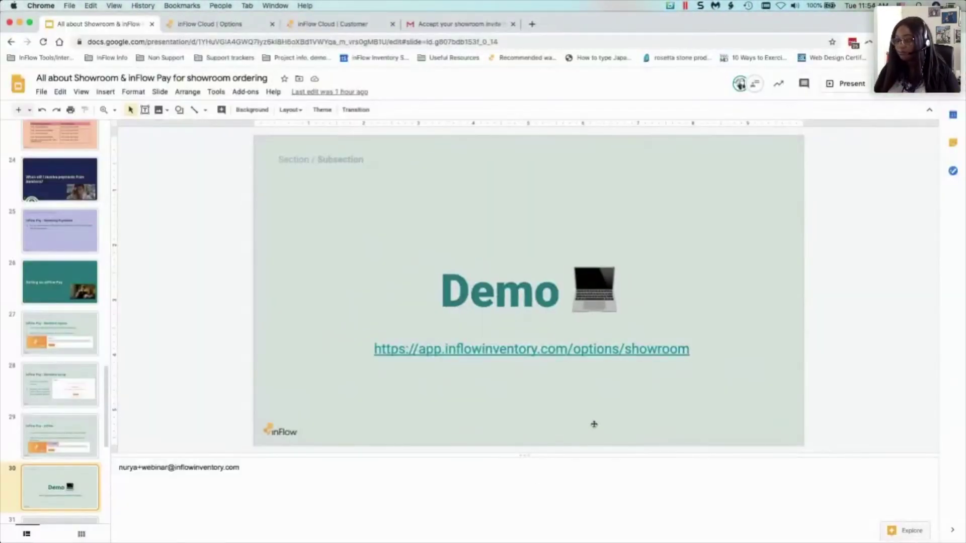
- Switch to the inFlow Cloud Options tab and scroll to the Public access and Checkout cards
click(214, 26)
scroll(545, 308, up, 5)
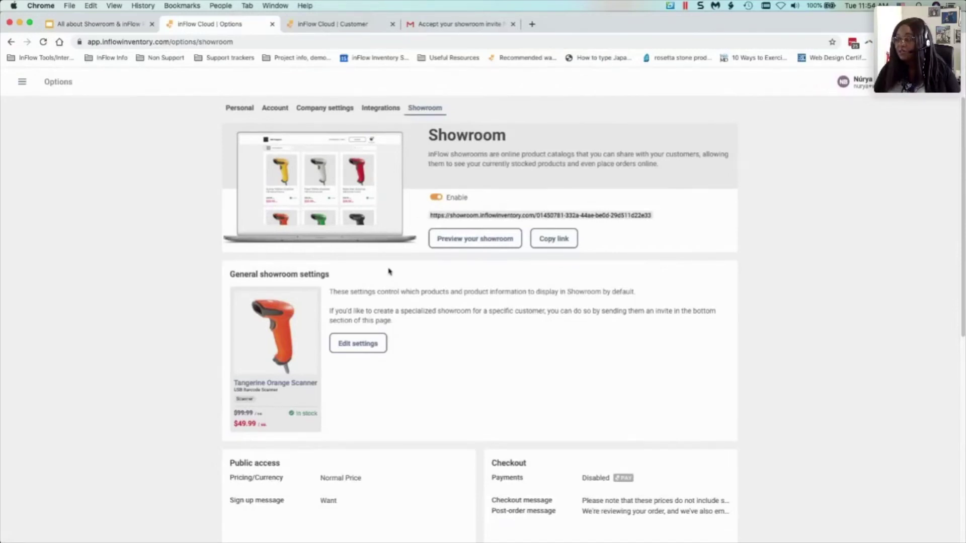
scroll(391, 272, down, 5)
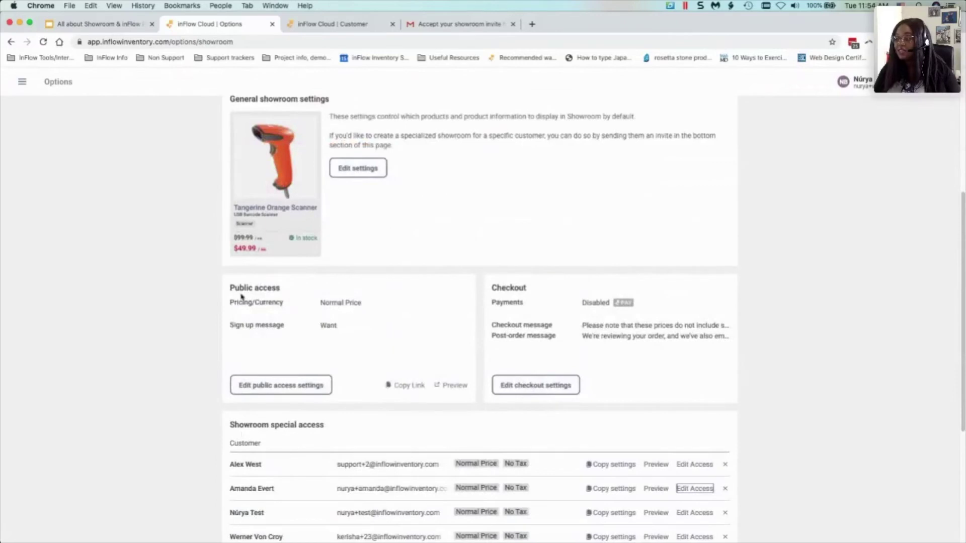
scroll(247, 342, down, 1)
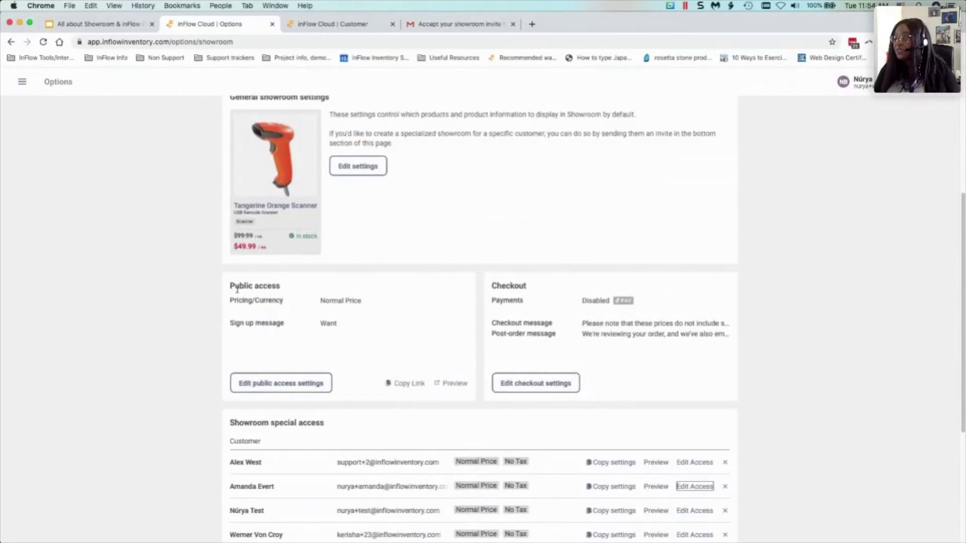
- Turn on payment acceptance in the Showroom checkout settings, highlighting the US Dollar requirement note
click(571, 392)
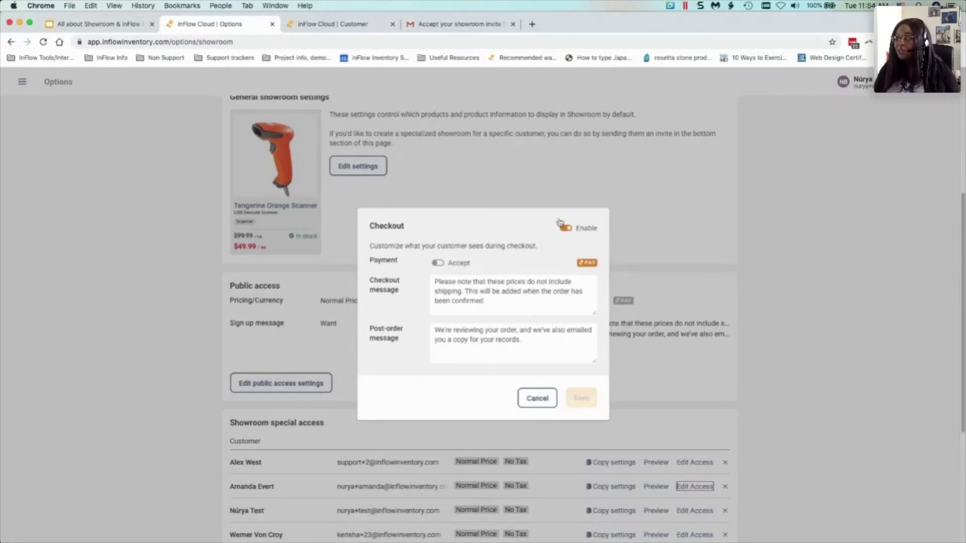
click(438, 265)
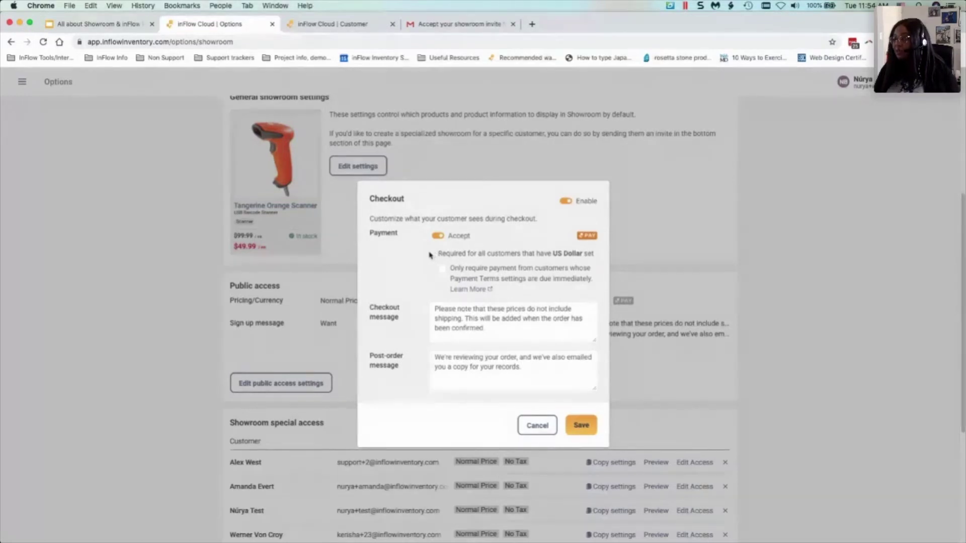
drag(436, 254, 596, 255)
click(559, 256)
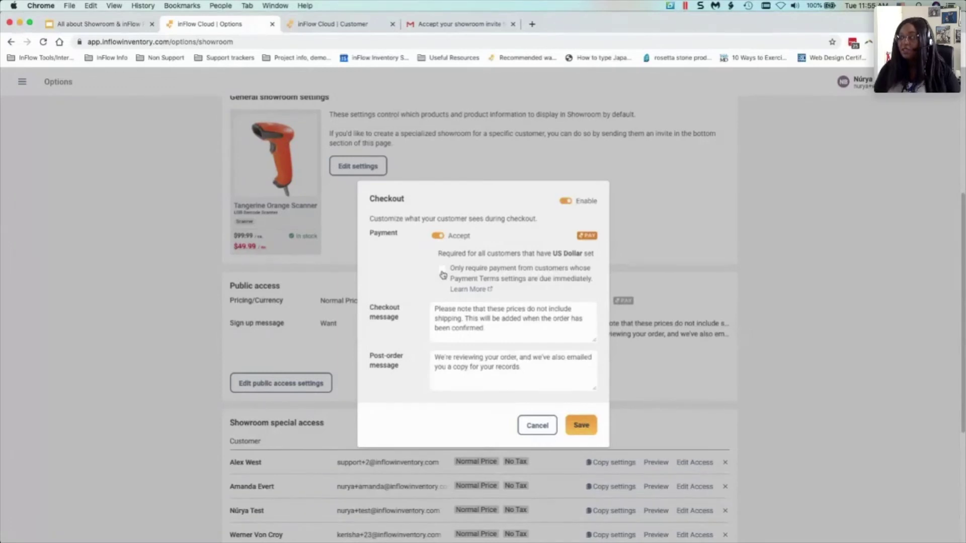
- Keep payment required for all payment terms, review the checkout and post-order messages, and save
click(442, 271)
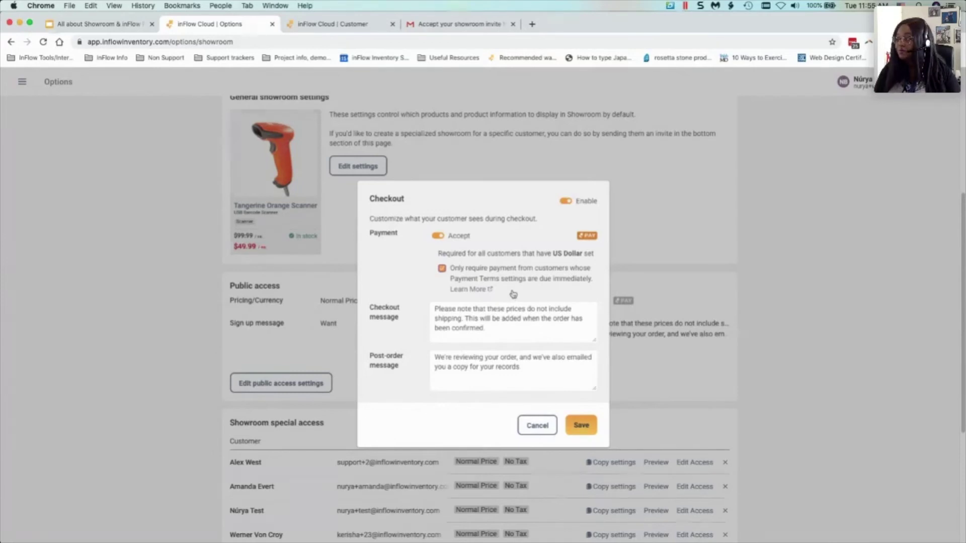
click(442, 268)
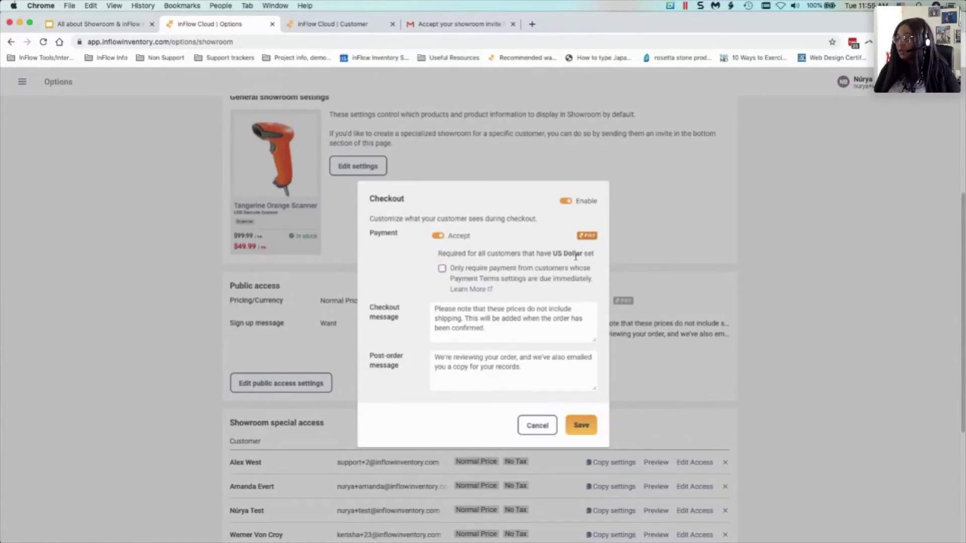
click(502, 332)
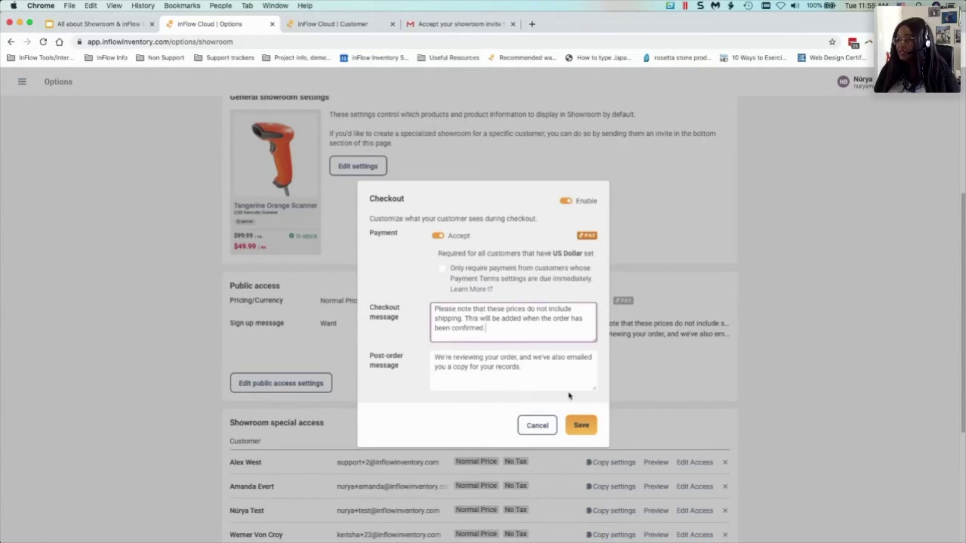
click(539, 371)
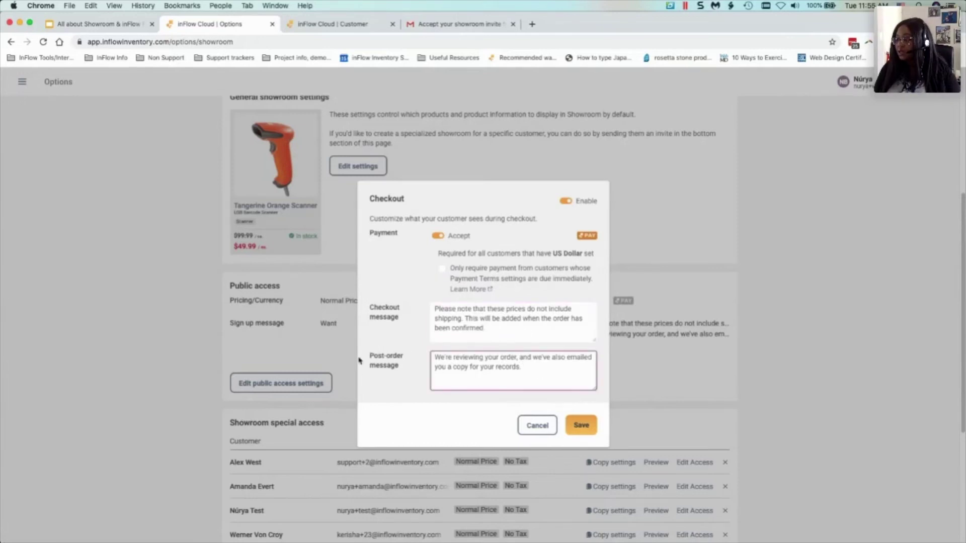
click(580, 431)
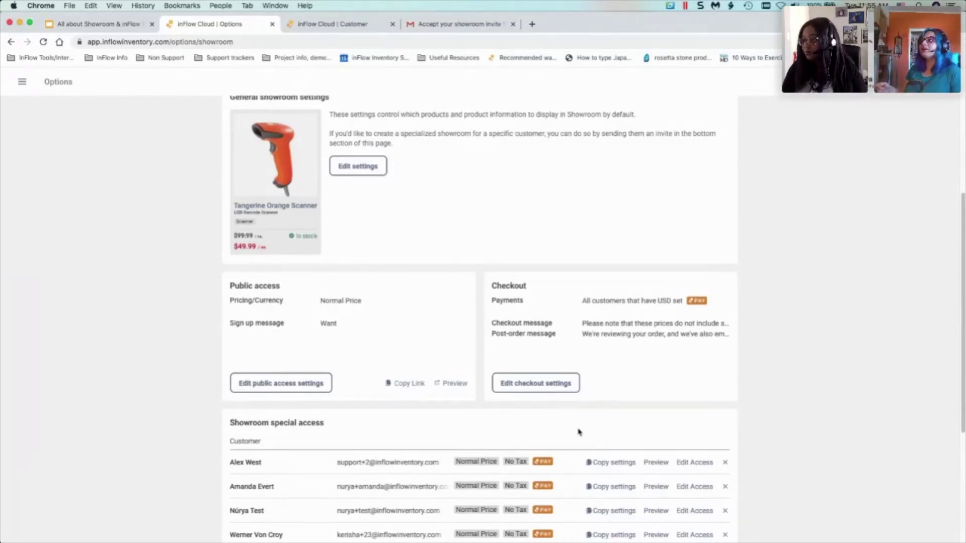
click(542, 385)
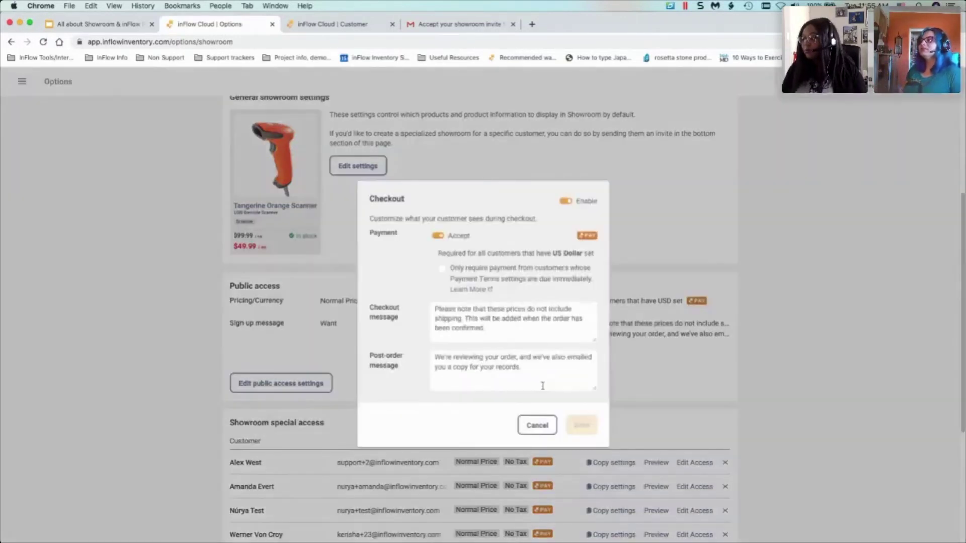
click(505, 310)
drag(434, 308, 465, 319)
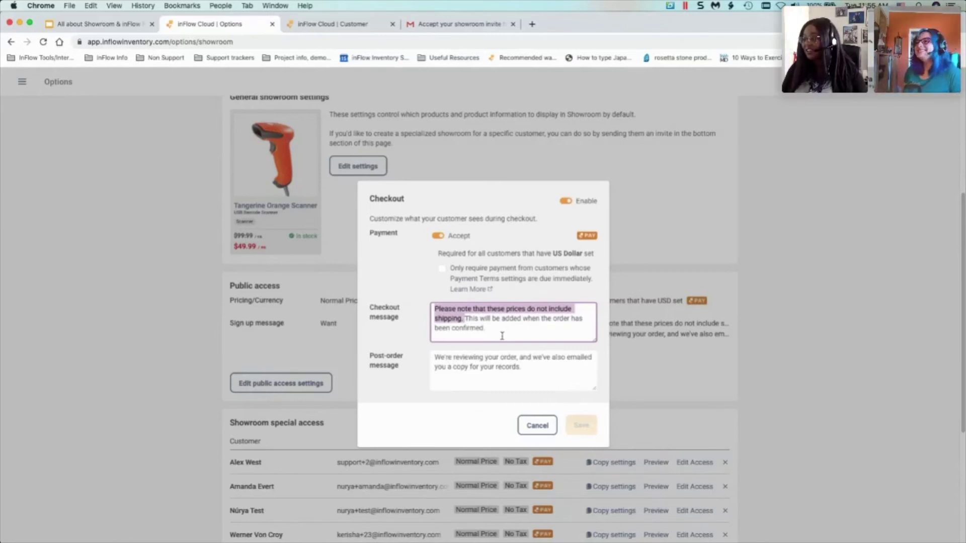
click(464, 316)
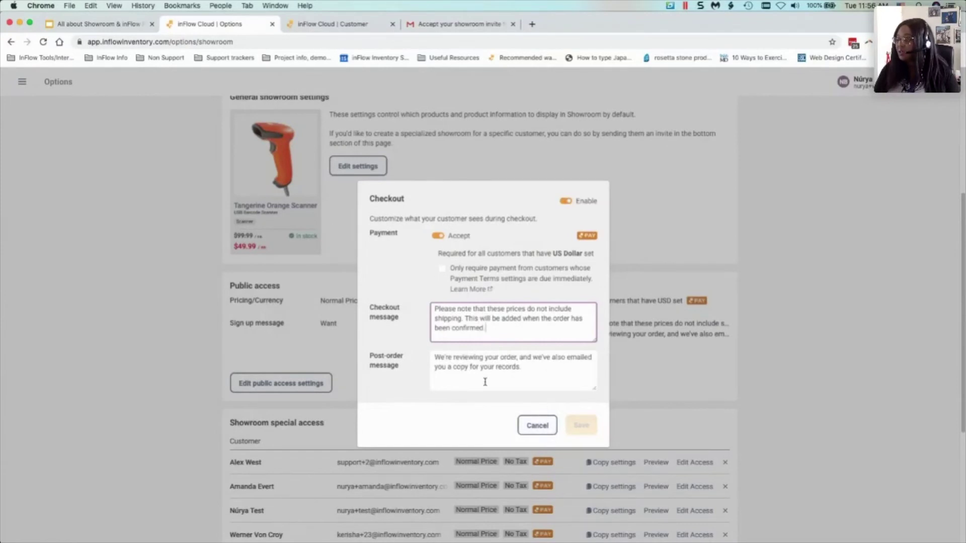
click(539, 426)
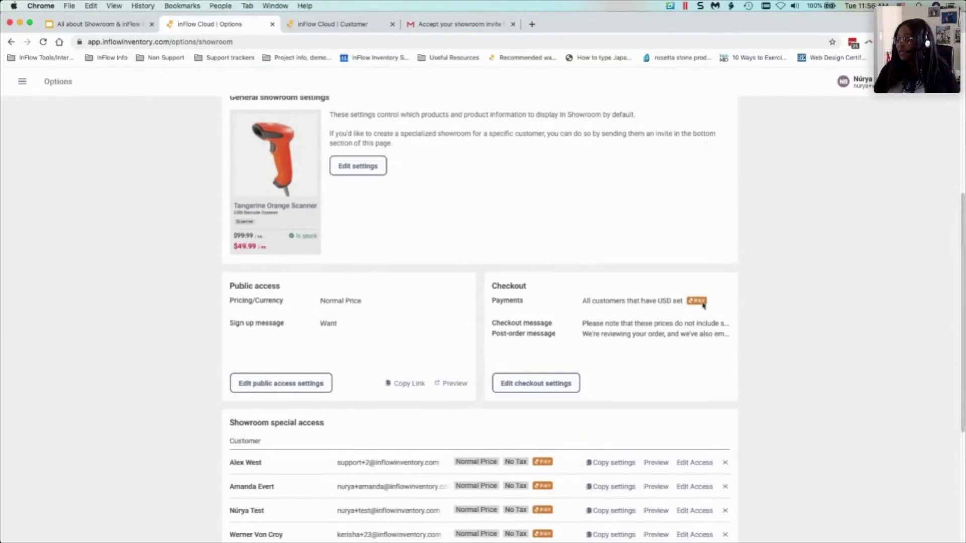
scroll(633, 304, down, 1)
scroll(634, 304, down, 5)
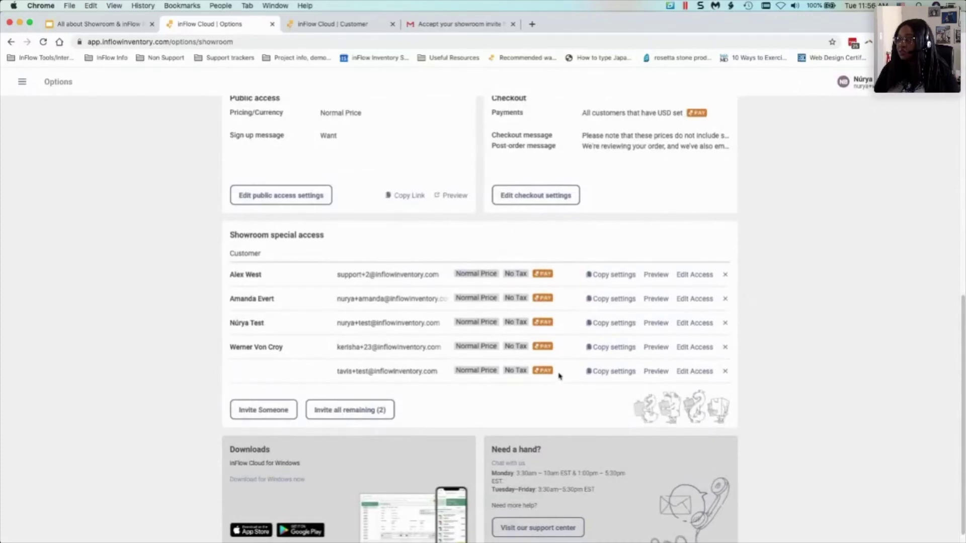
scroll(558, 373, up, 2)
scroll(562, 374, up, 2)
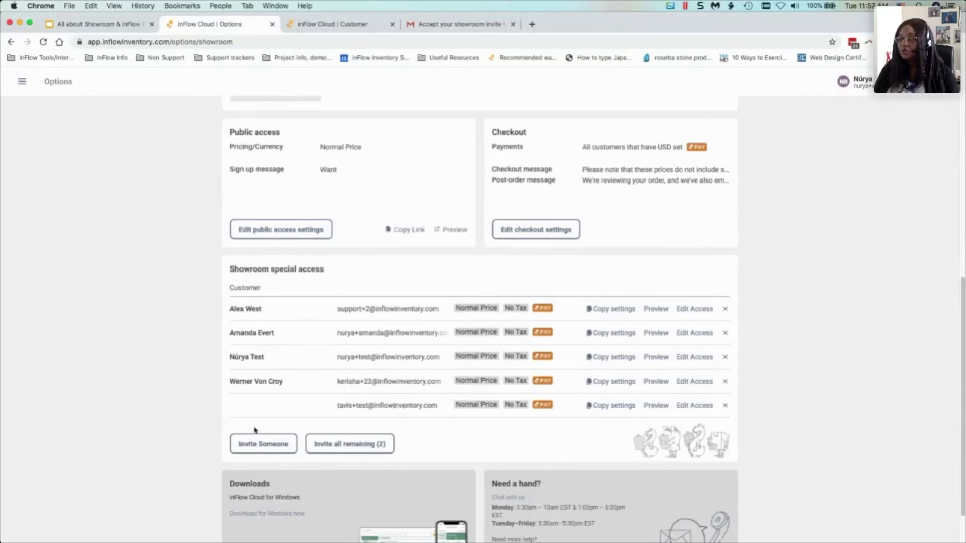
click(280, 448)
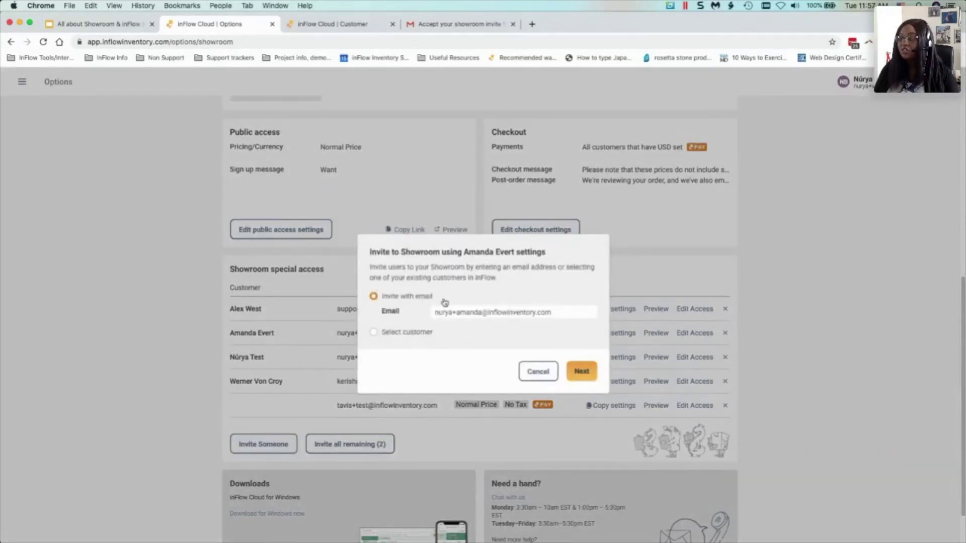
click(408, 334)
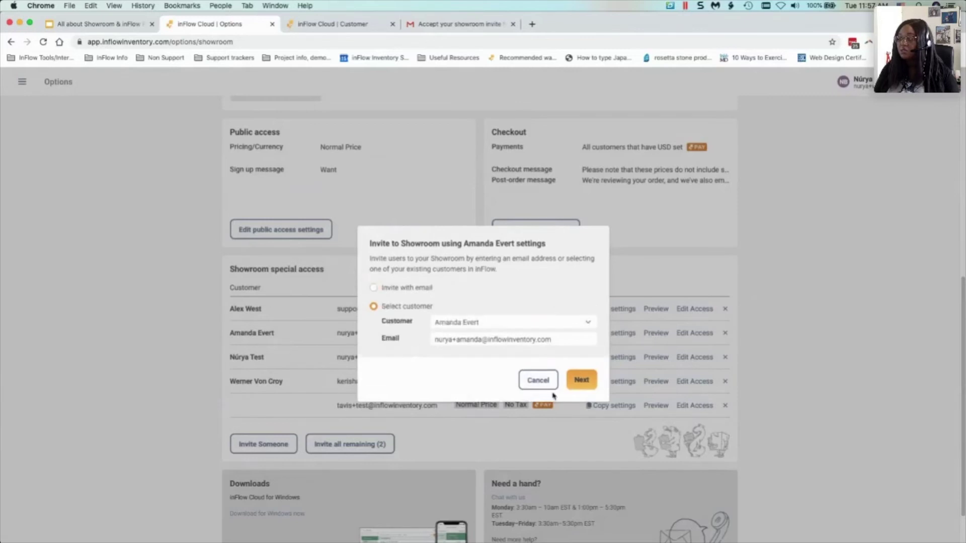
click(455, 334)
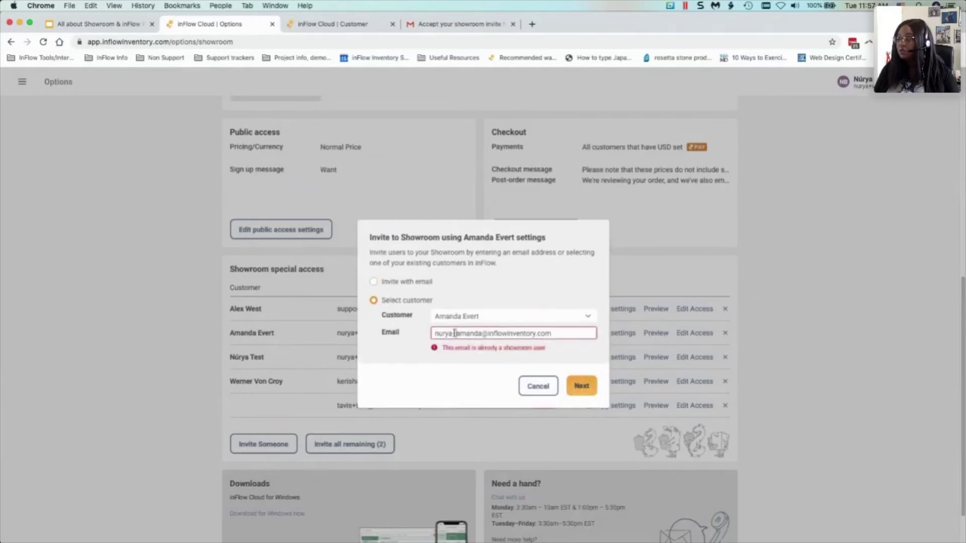
text(+2)
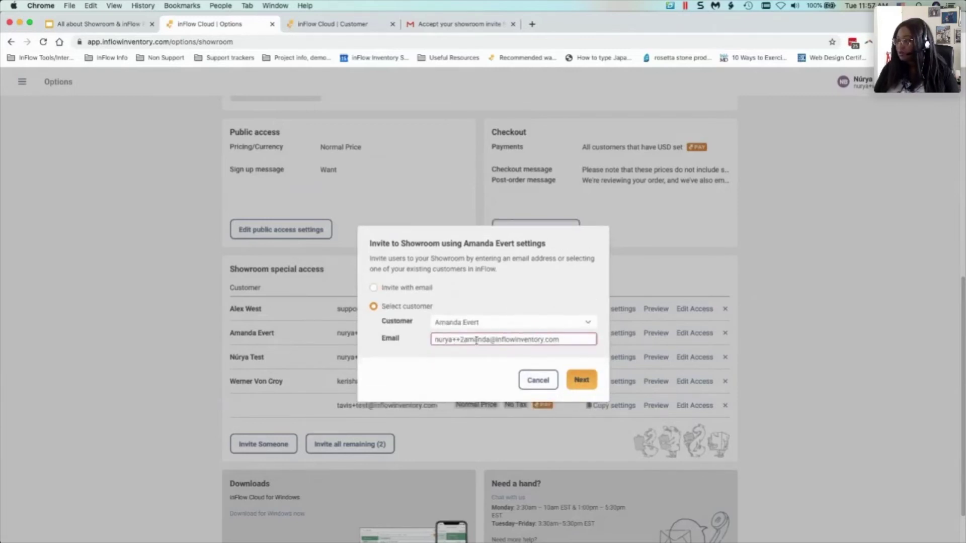
click(583, 384)
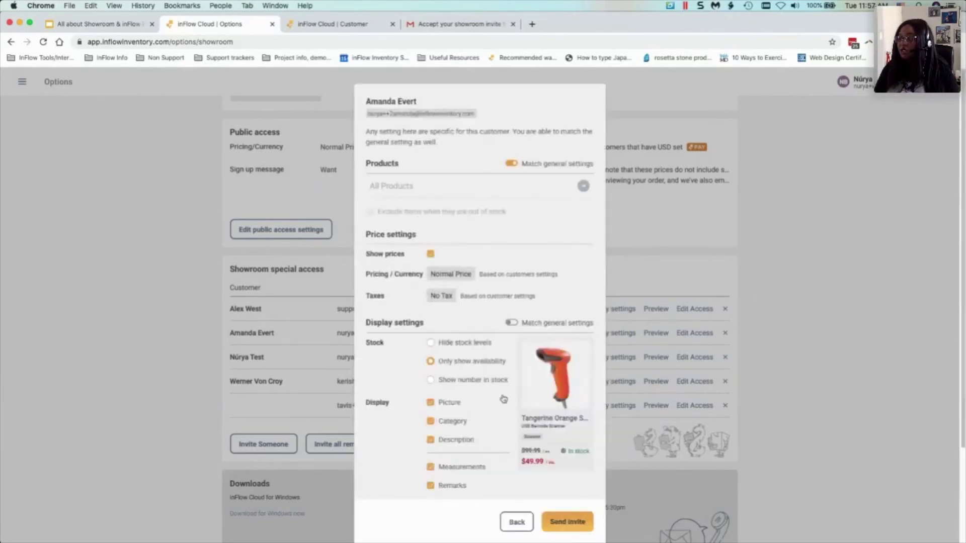
scroll(457, 342, down, 2)
scroll(457, 342, down, 3)
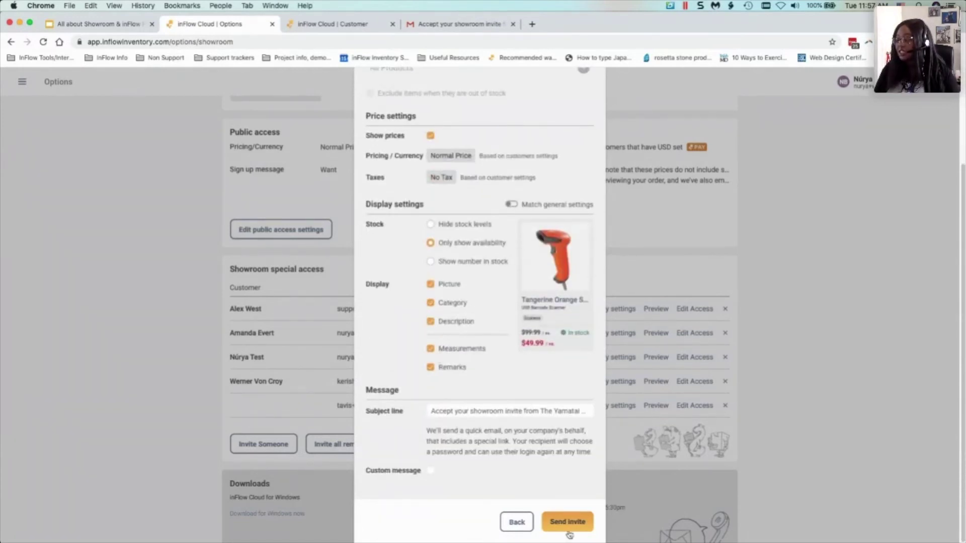
click(516, 522)
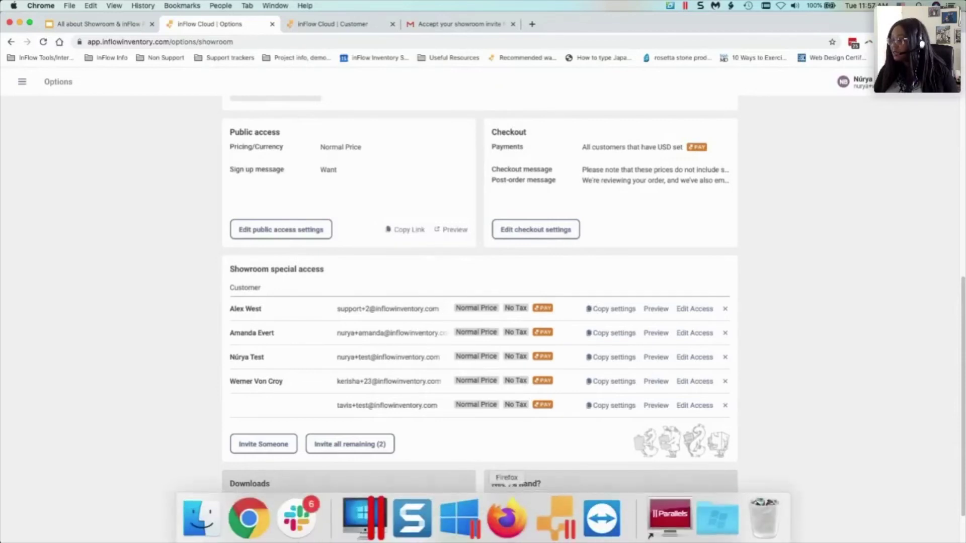
- Show the paid sales order's Payment details: a $3.96 inFlow Pay VISA payment with $0.00 balance
click(506, 529)
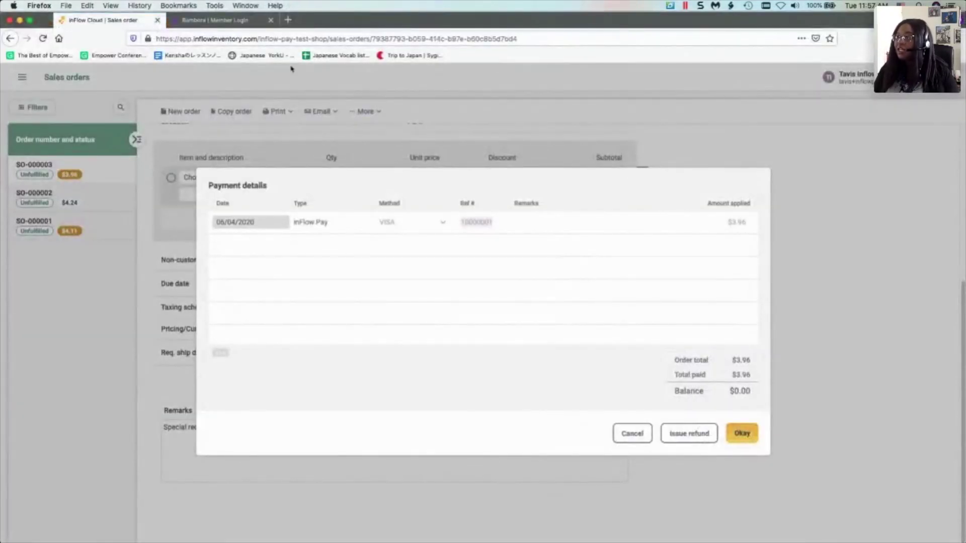
click(20, 20)
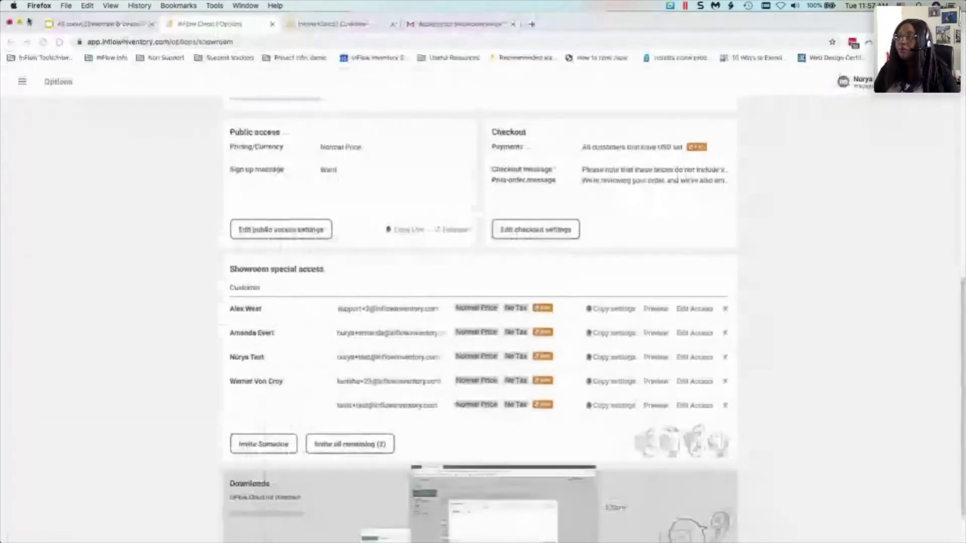
click(342, 28)
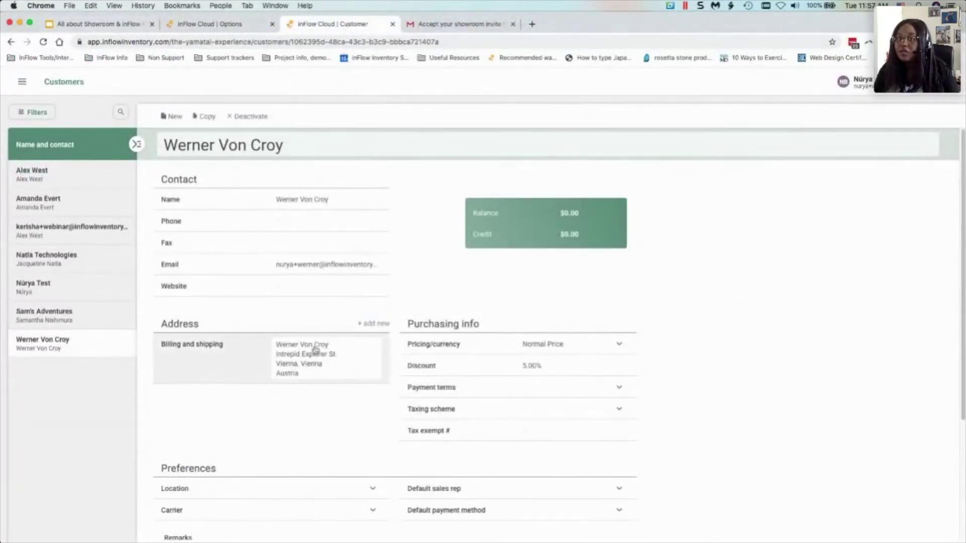
mouse_move(521, 533)
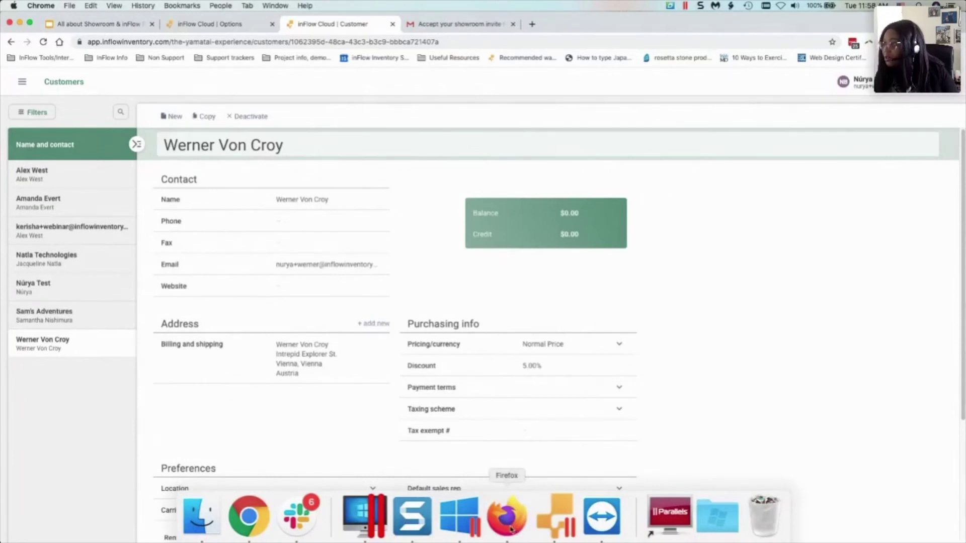
click(510, 529)
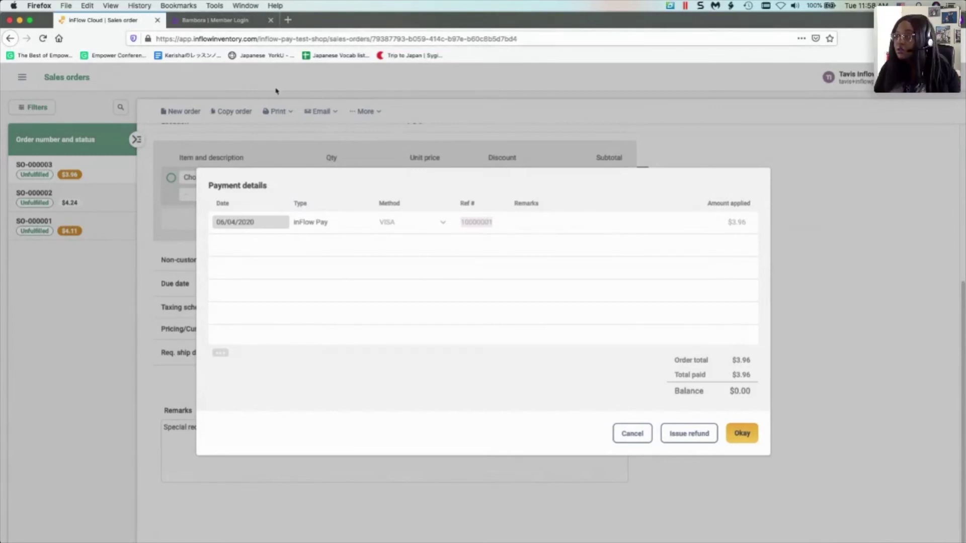
- Glance at the Bambora merchant login page, then return to the inFlow Cloud Showroom options page
click(191, 14)
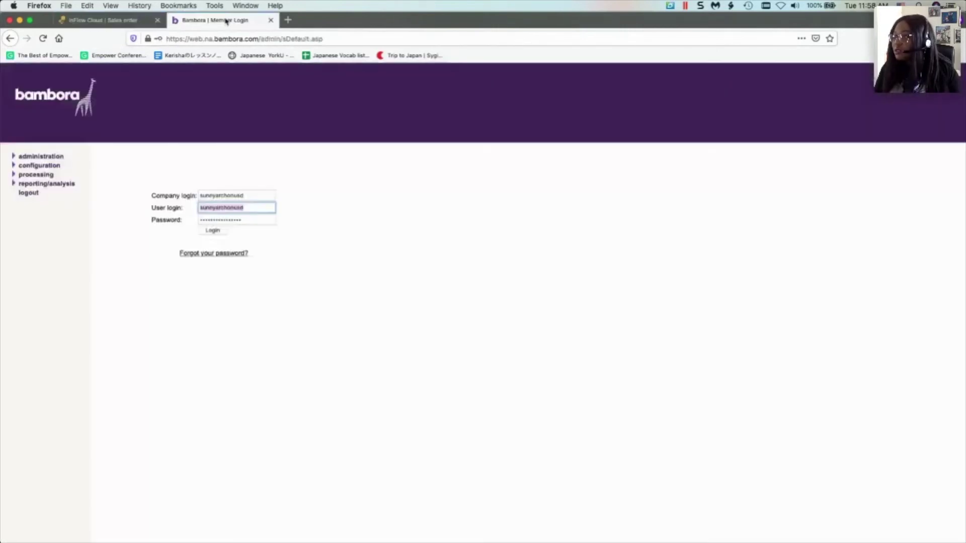
click(19, 20)
click(200, 24)
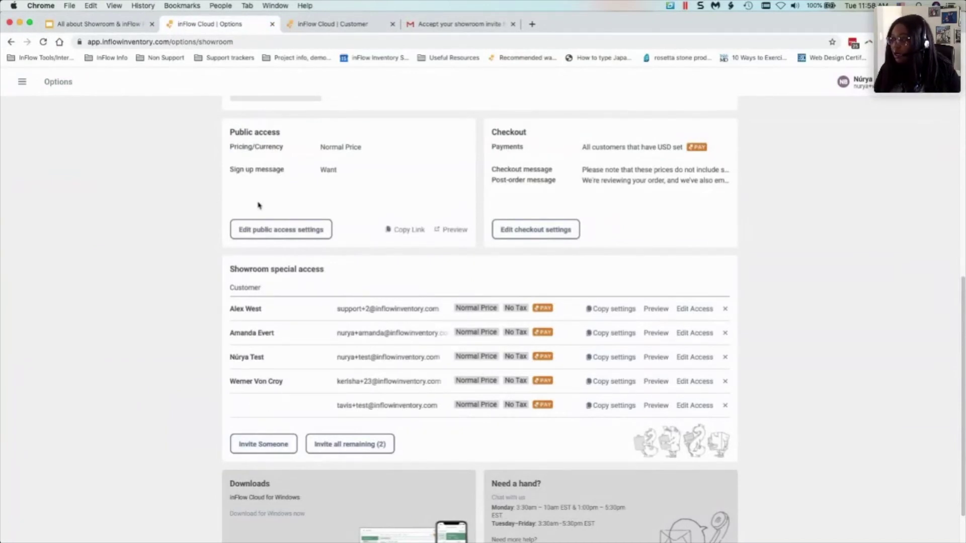
- Open the showroom public access settings and load the showroom link in a new Firefox private window
click(276, 232)
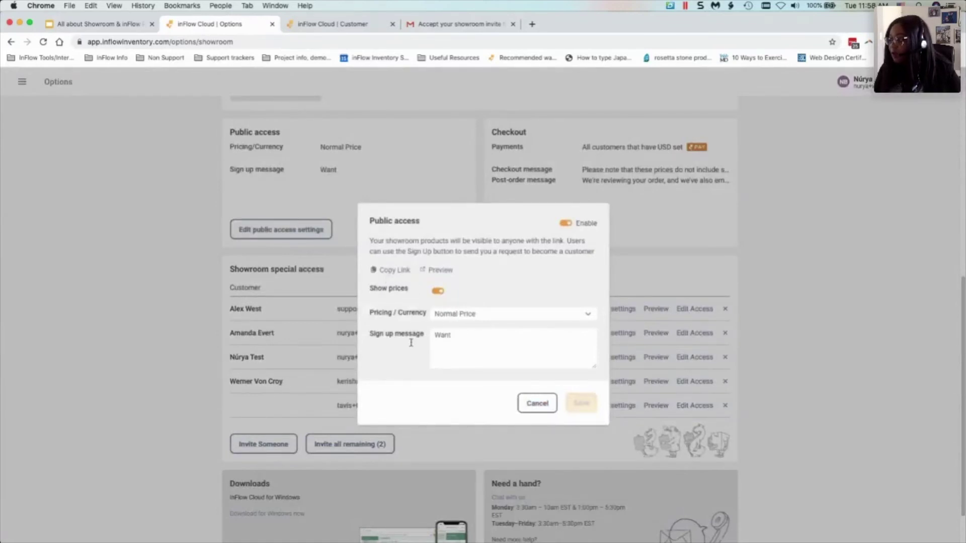
right_click(507, 516)
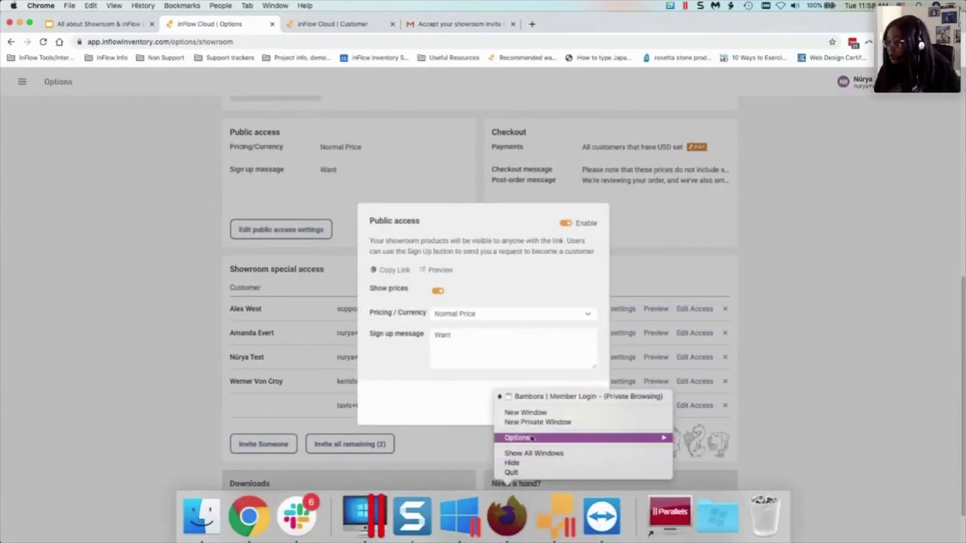
click(537, 423)
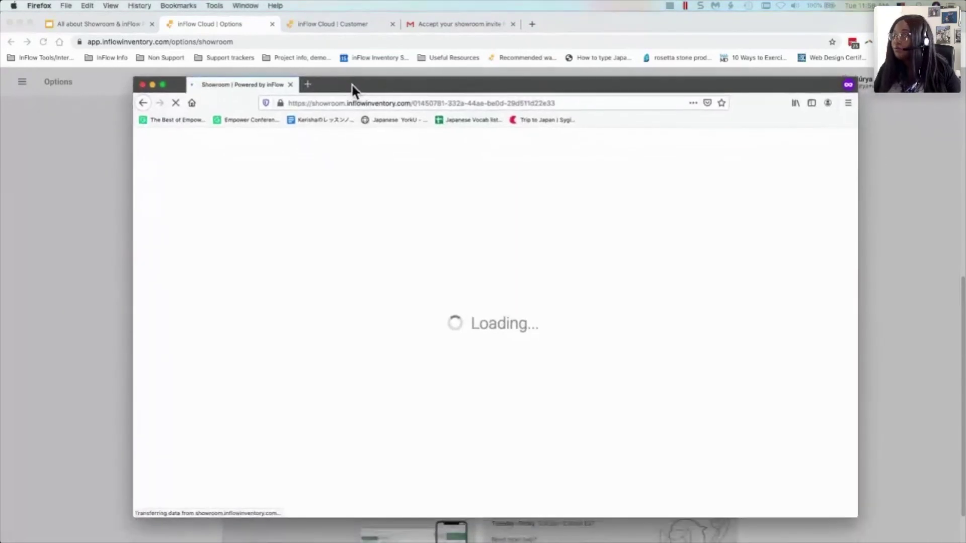
- Maximize the private window and view the Angel of Darkness Sticker product, then return to the list
double_click(353, 84)
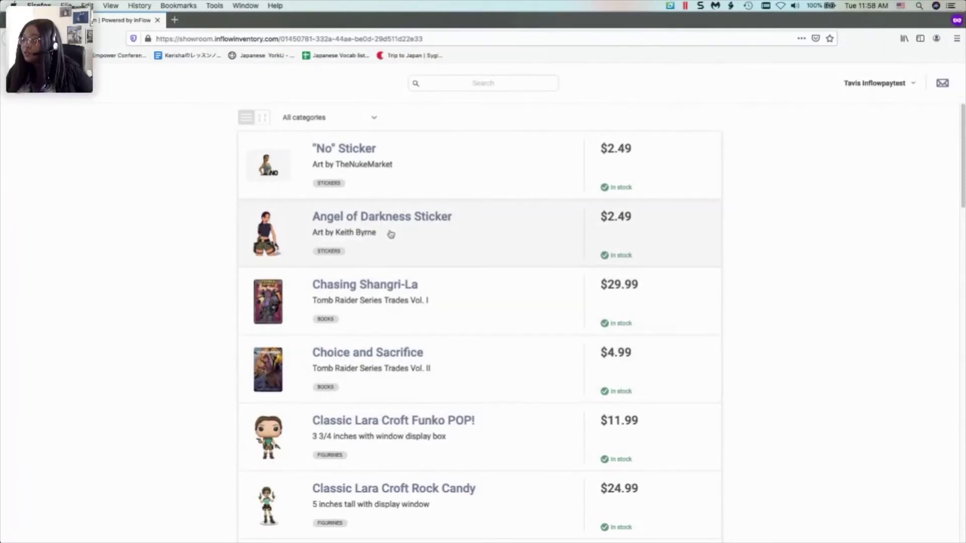
click(391, 234)
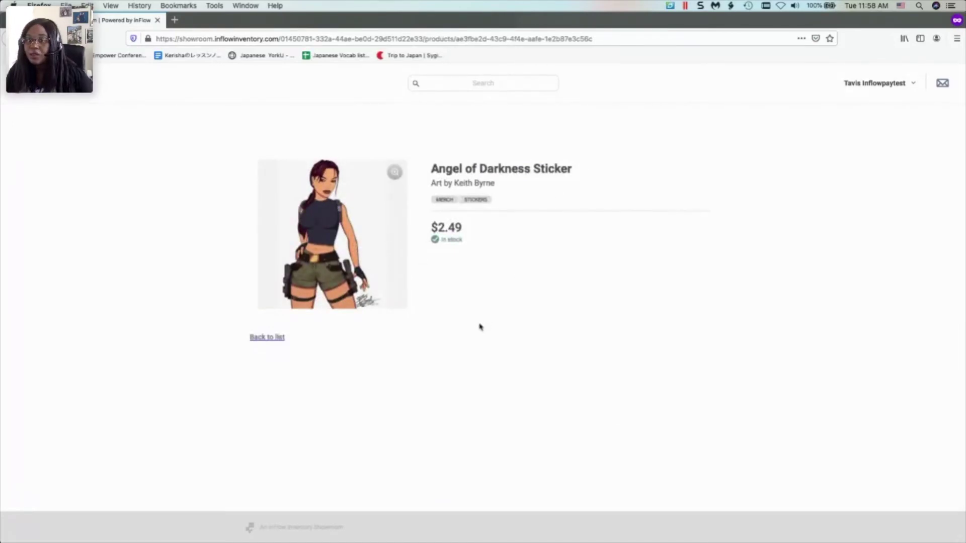
click(280, 337)
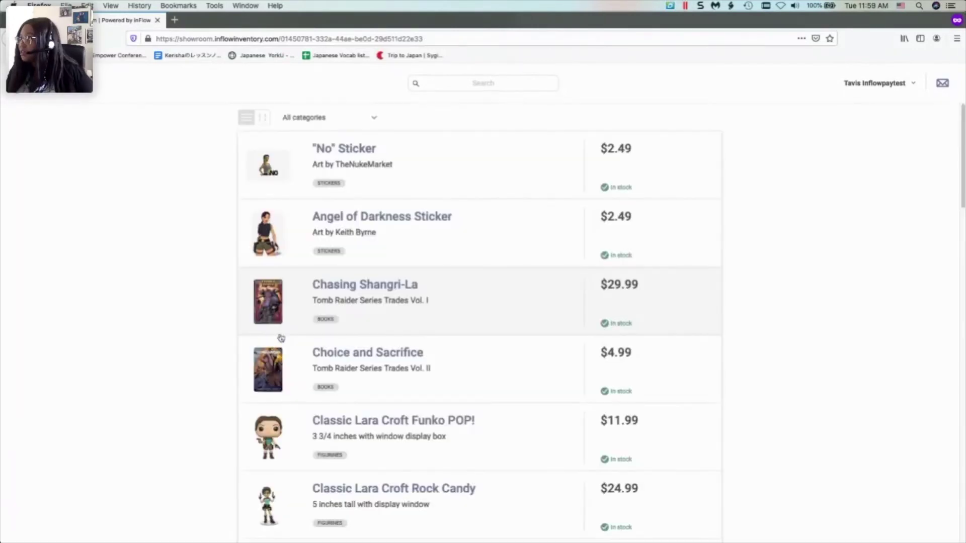
- Log out of the customer account and start logging in using the browser's saved logins
click(902, 83)
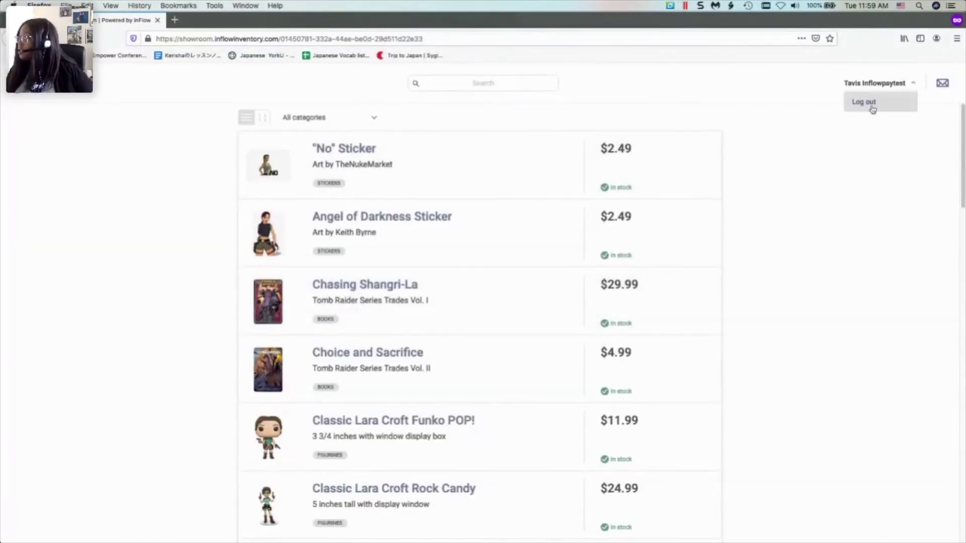
click(872, 107)
click(890, 85)
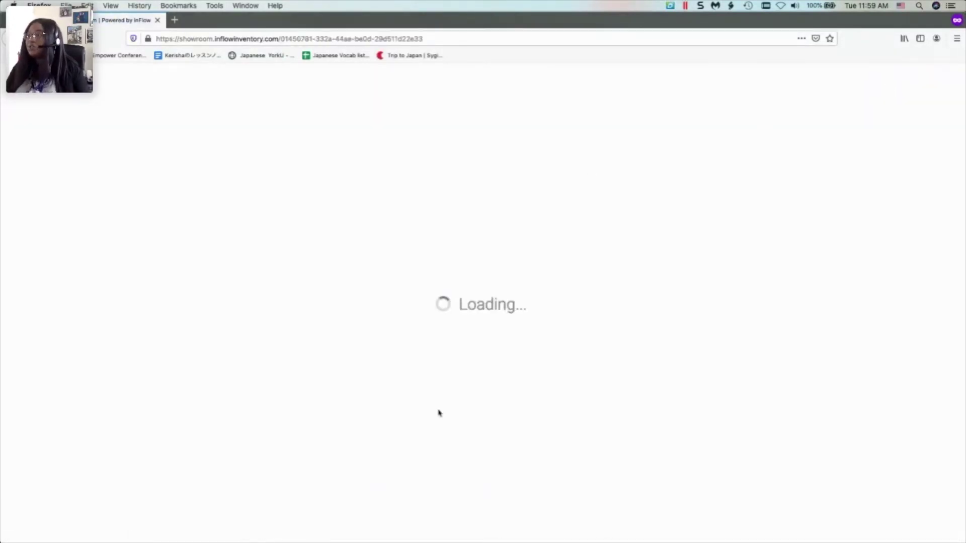
click(891, 86)
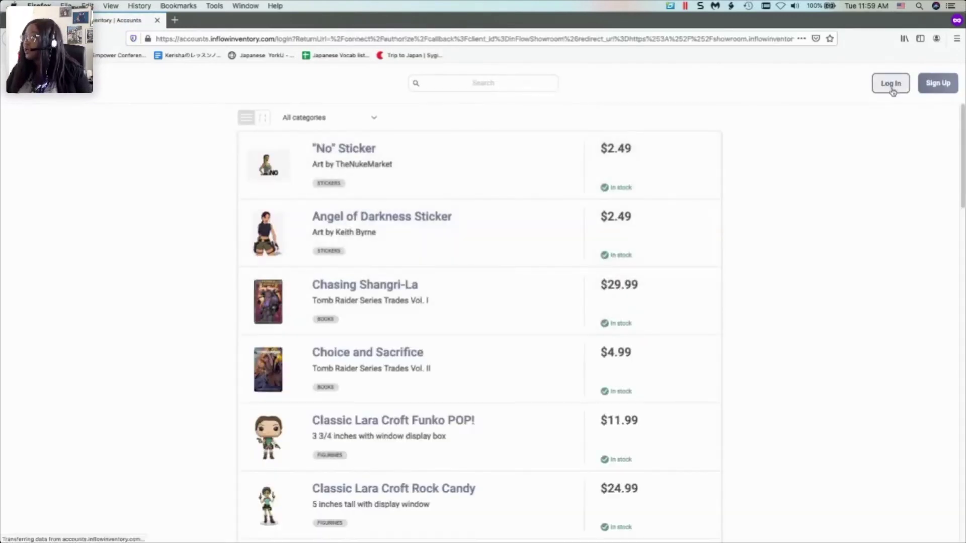
click(430, 227)
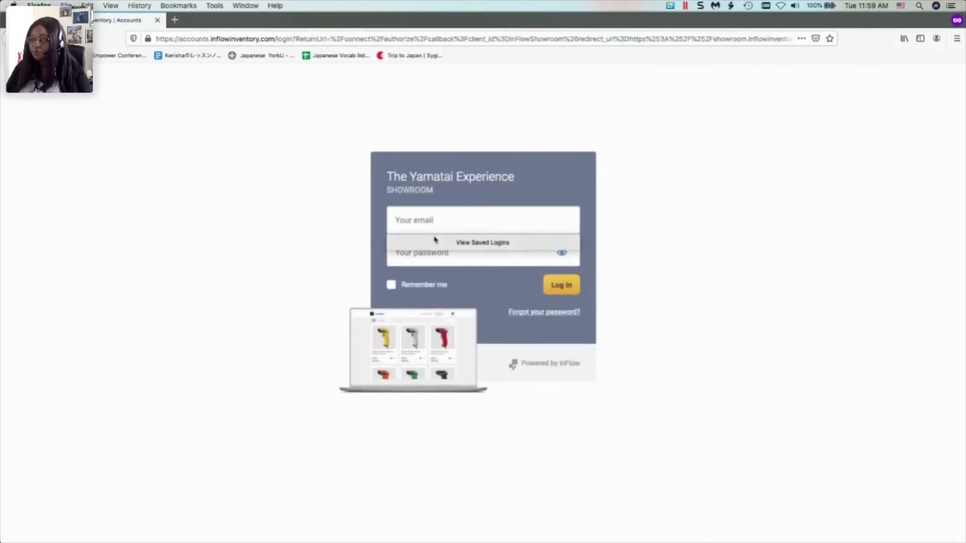
click(450, 243)
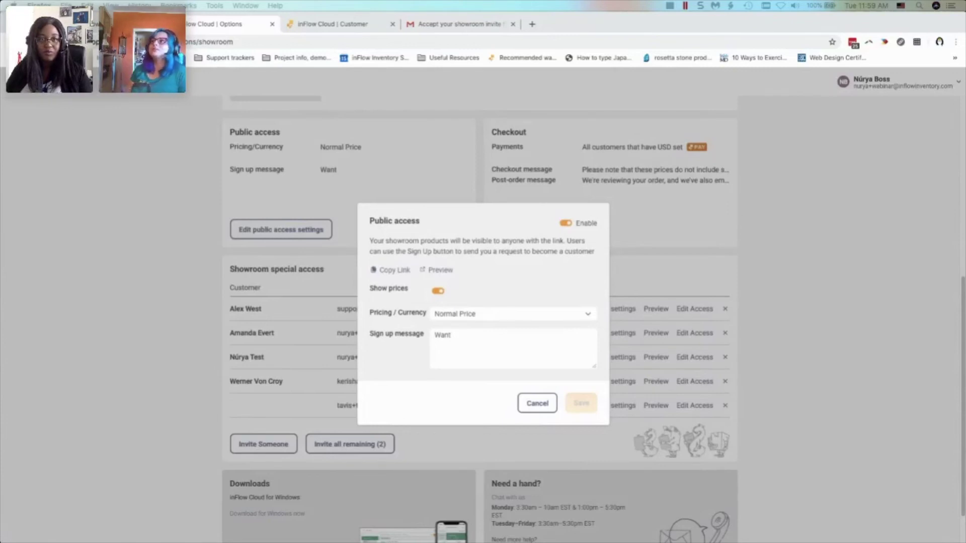
- Drag the signed-in private showroom window back over the Options page
drag(0, 130, 322, 26)
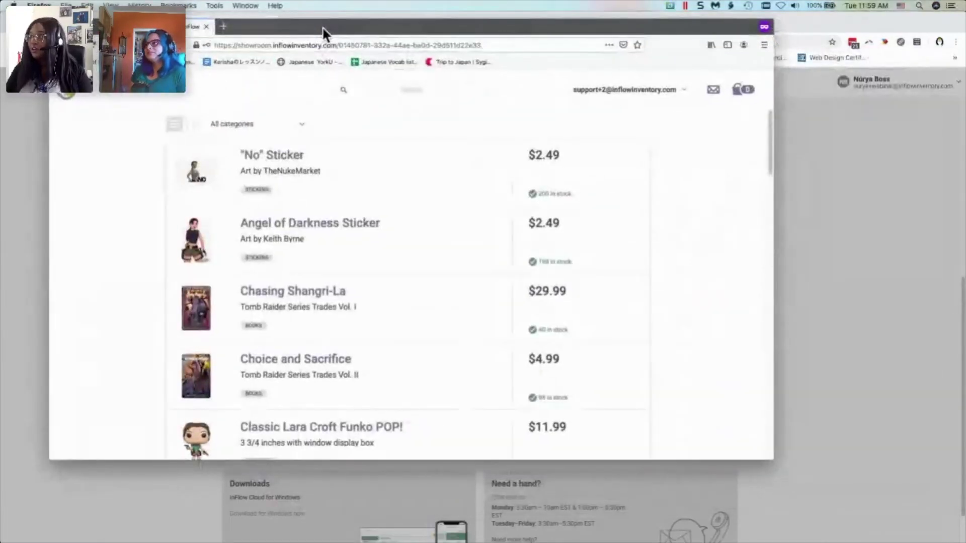
- Enlarge the showroom window and add two Classic Lara Croft Funko POPs to the order
double_click(322, 26)
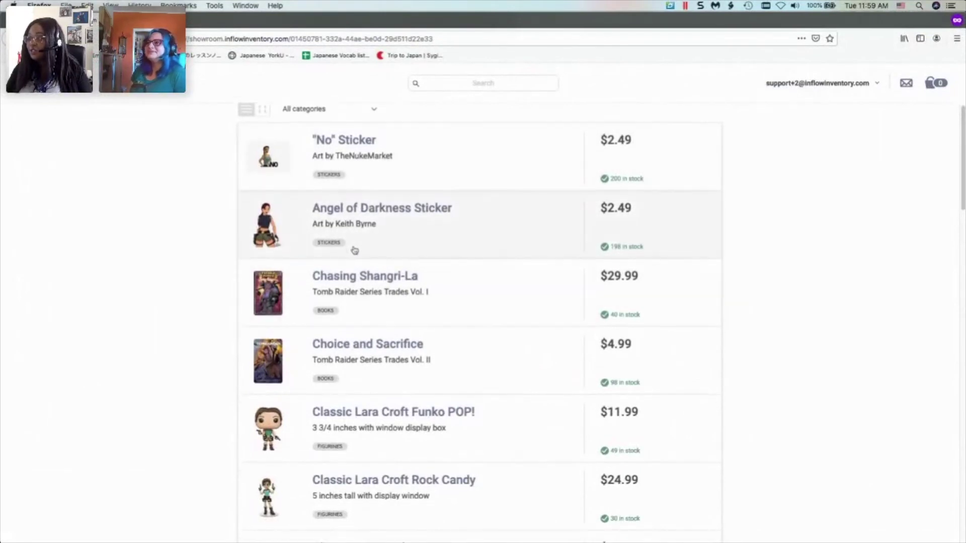
scroll(352, 281, down, 2)
scroll(352, 325, down, 1)
click(328, 380)
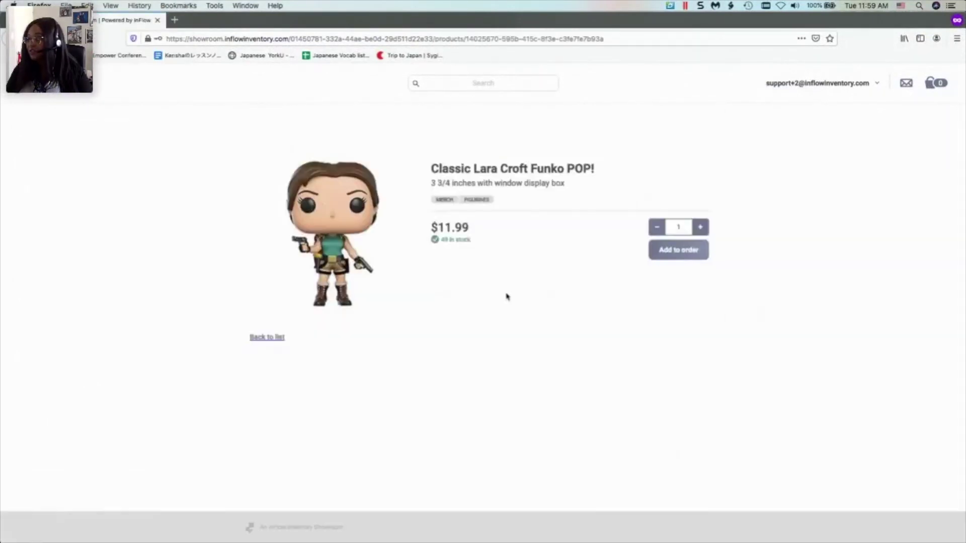
click(693, 257)
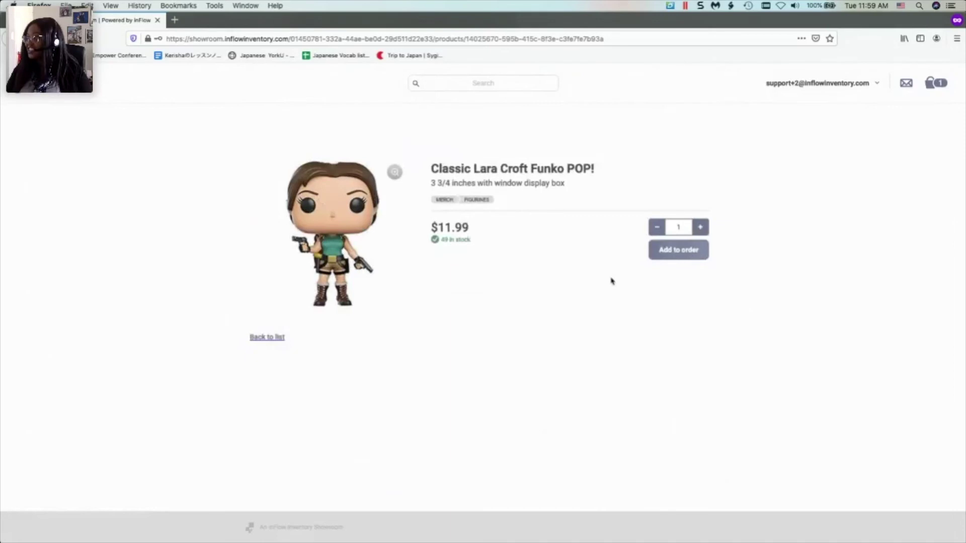
click(687, 253)
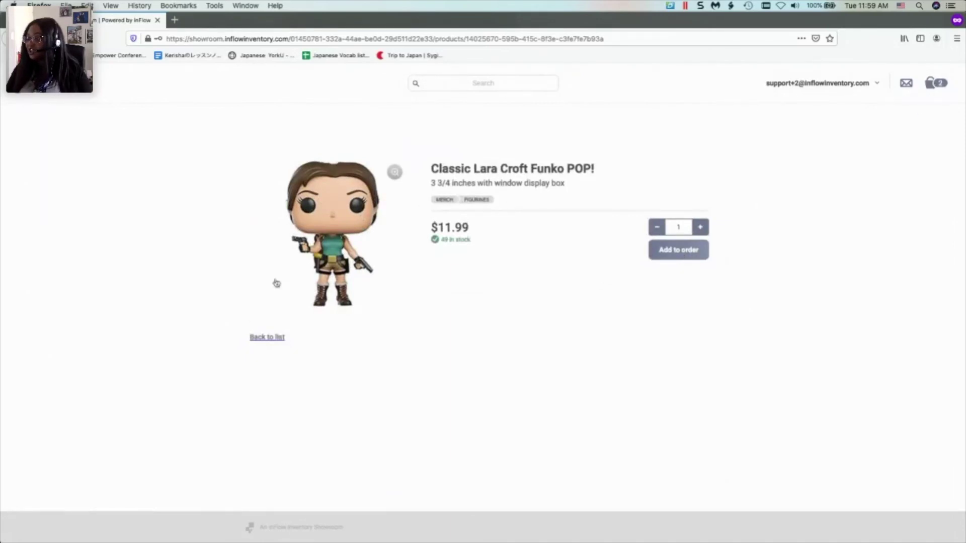
click(267, 337)
- View the Classic Lara Sticker, add the Tomb Raider soundtrack ($4.99), and review the $31.46 order
scroll(385, 330, down, 8)
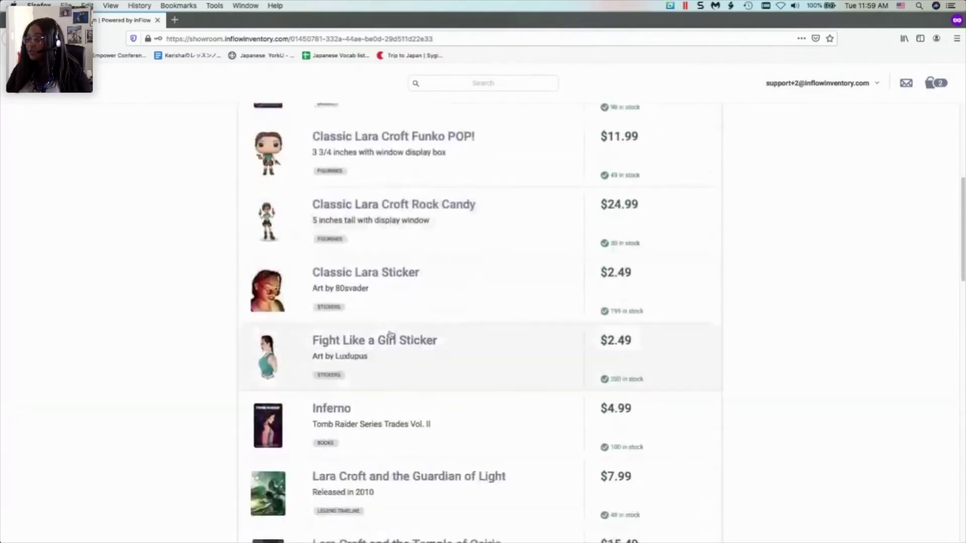
scroll(382, 328, down, 5)
scroll(373, 328, up, 3)
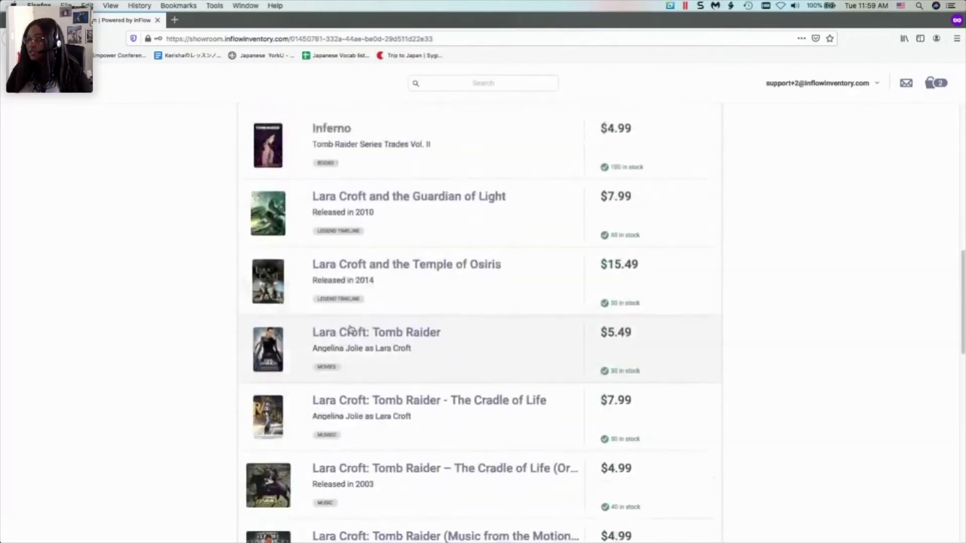
scroll(302, 161, up, 2)
click(365, 147)
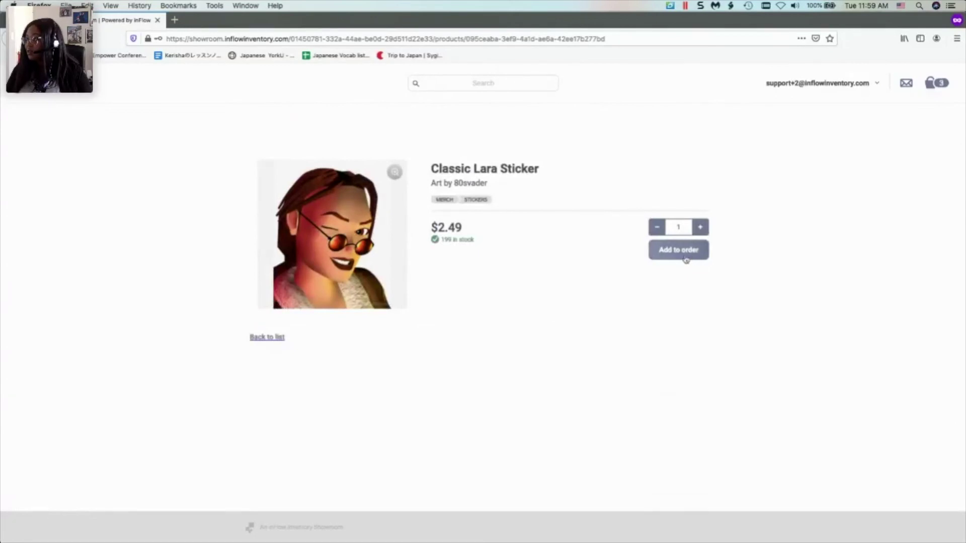
click(257, 338)
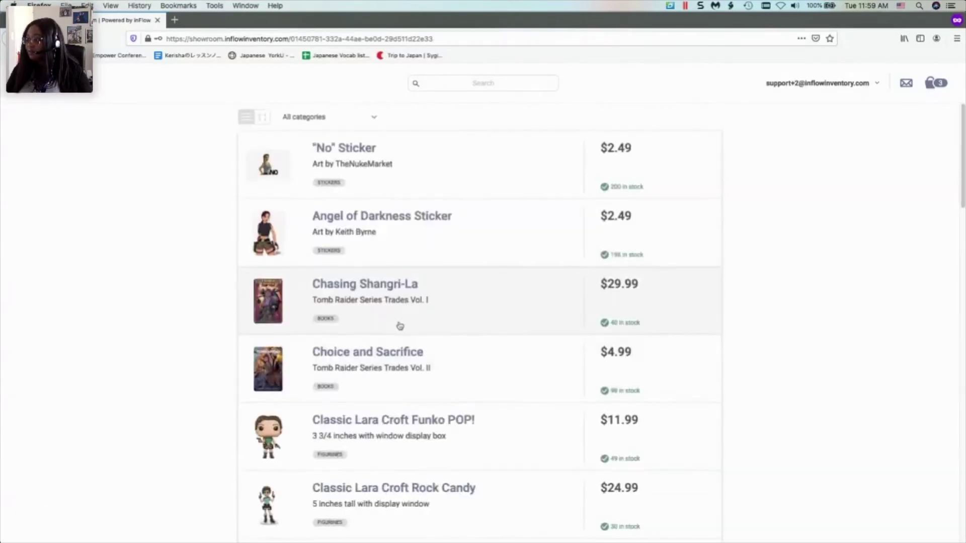
scroll(400, 326, down, 10)
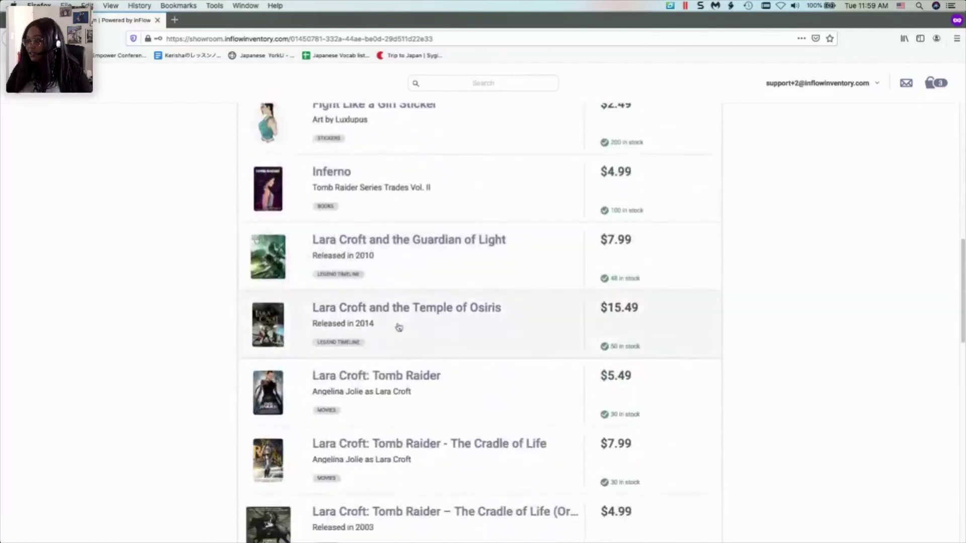
scroll(399, 327, down, 5)
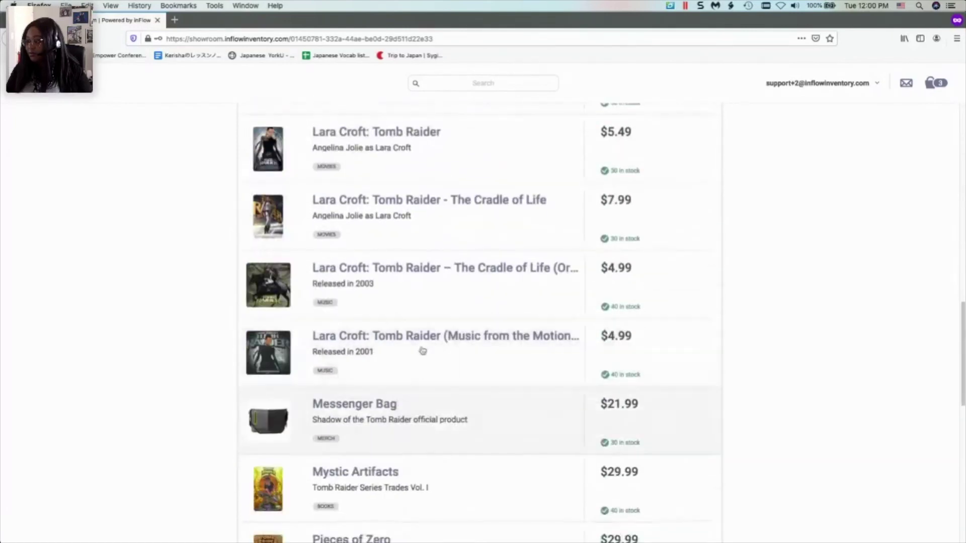
click(421, 342)
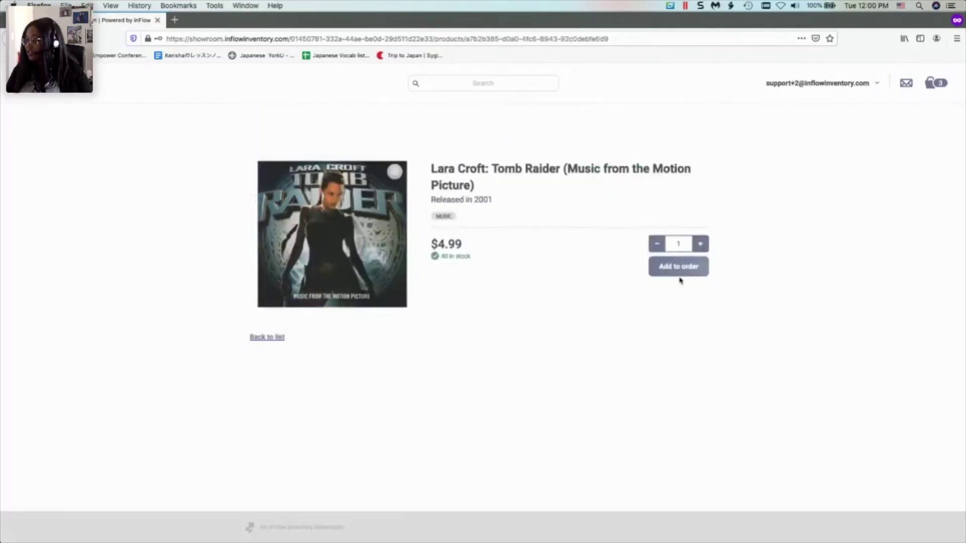
click(679, 273)
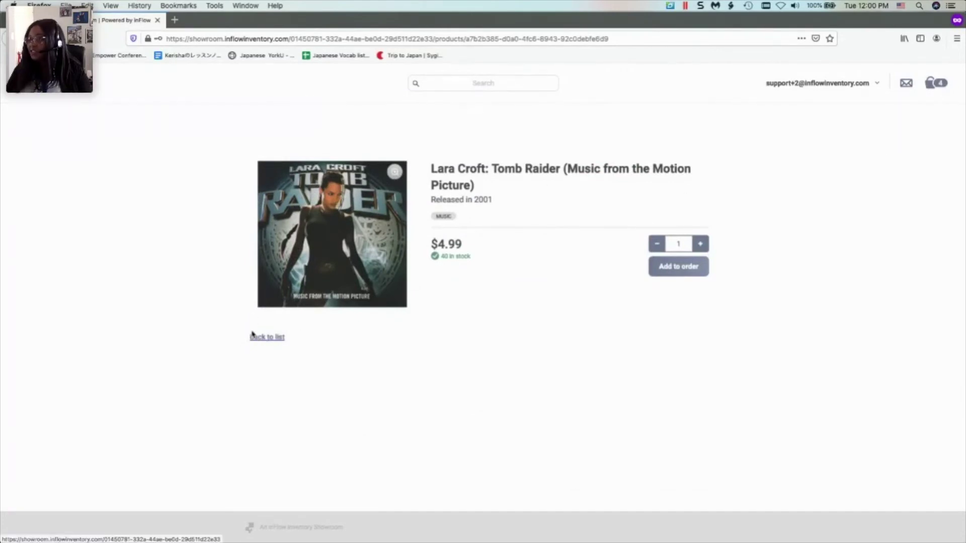
click(932, 87)
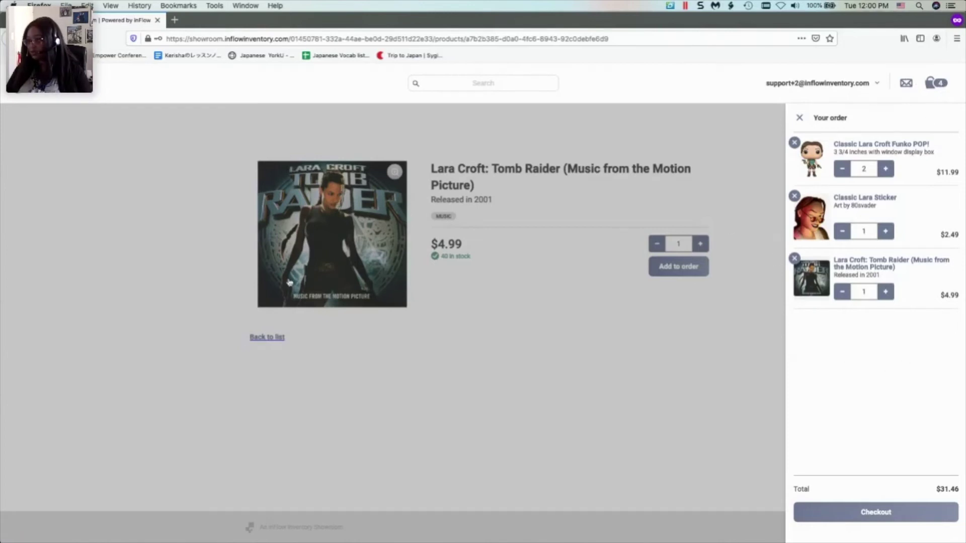
- Reopen the four-item $31.46 cart and proceed to checkout
click(219, 355)
click(270, 341)
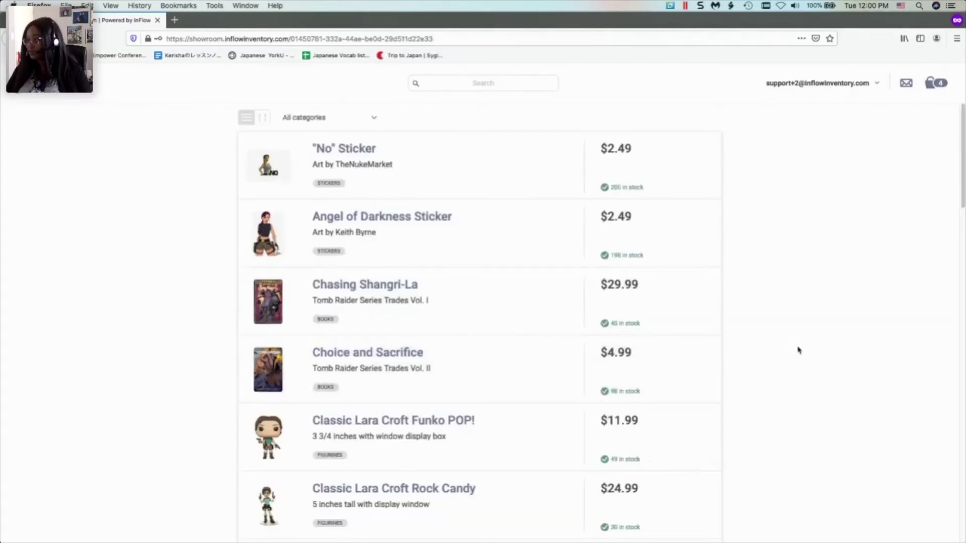
click(935, 82)
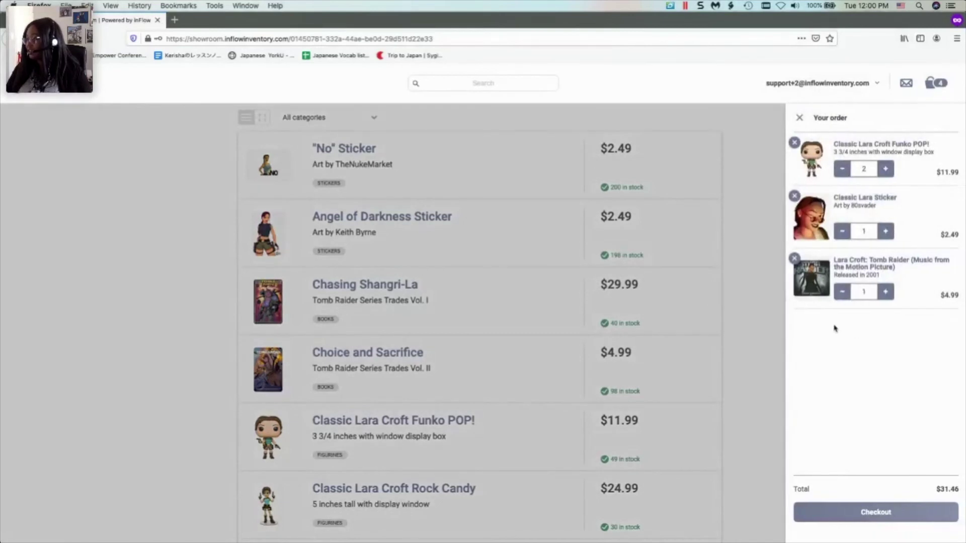
click(888, 518)
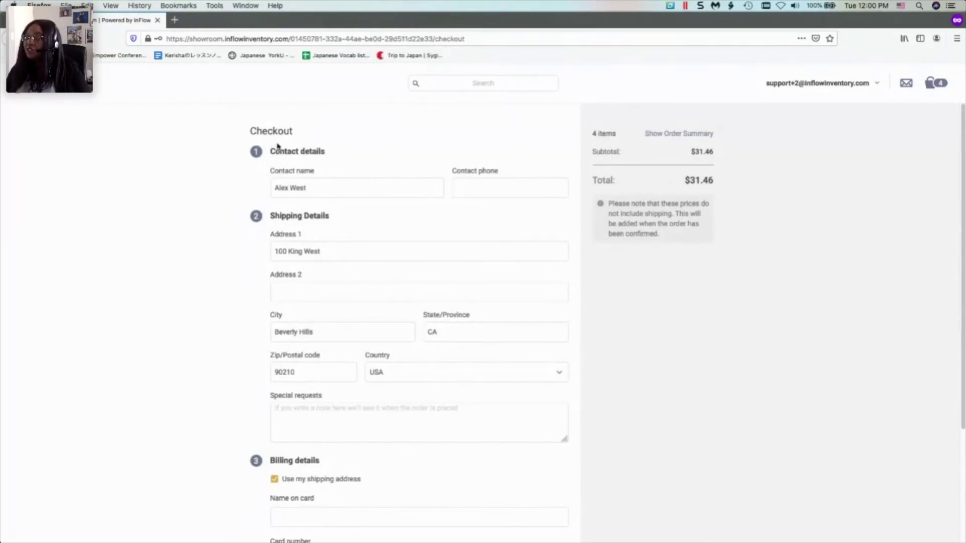
- Leave Name on card blank while moving through card number, expiry and CVC to trigger the required warning
scroll(312, 203, down, 2)
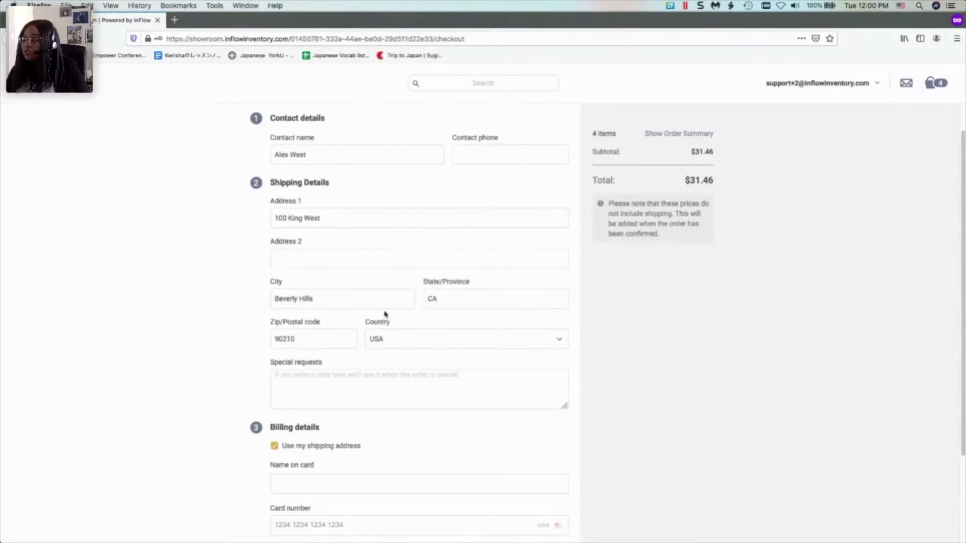
scroll(553, 342, down, 1)
scroll(553, 311, down, 5)
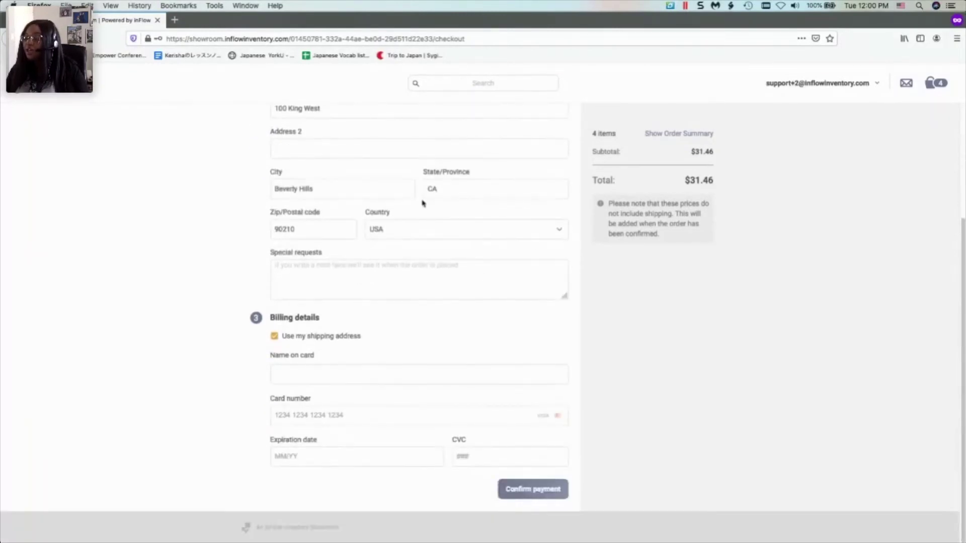
click(320, 377)
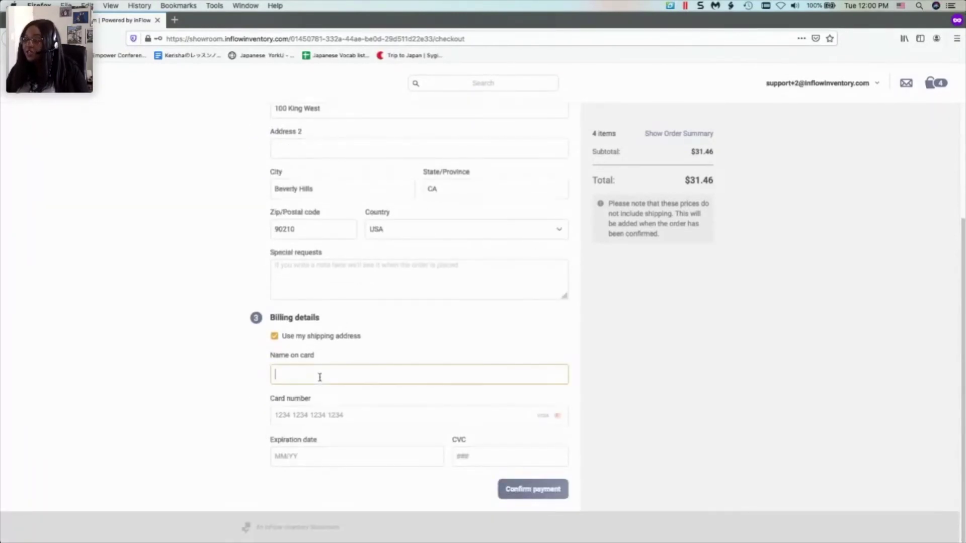
click(308, 425)
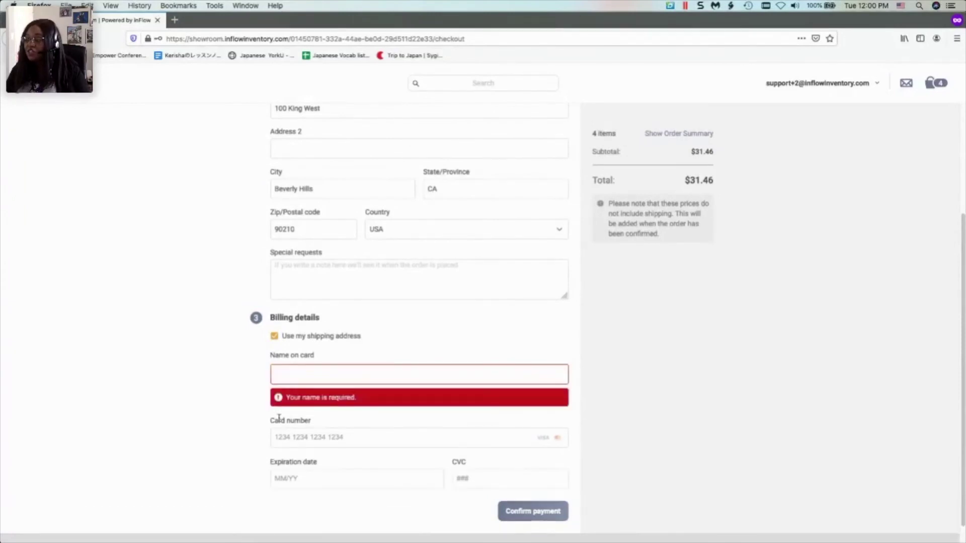
click(314, 441)
click(331, 475)
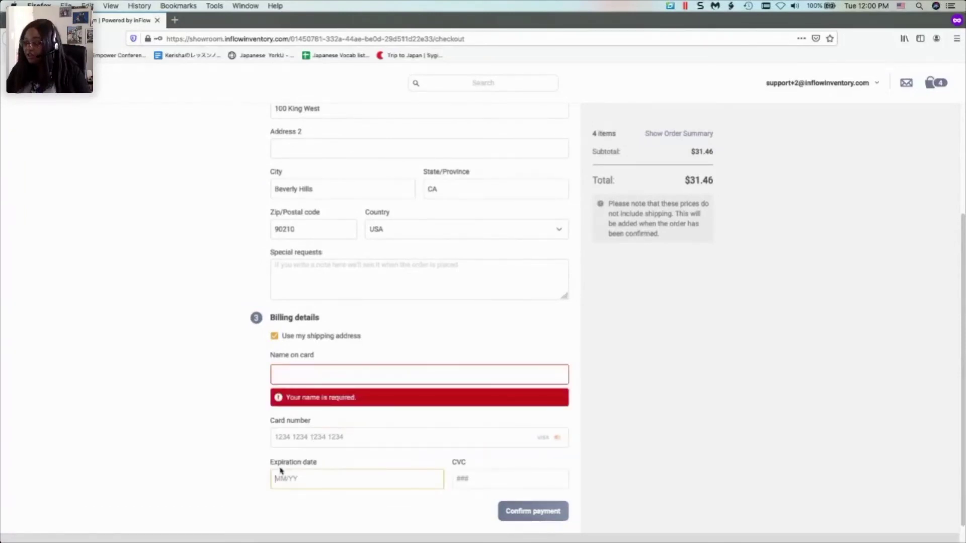
click(519, 477)
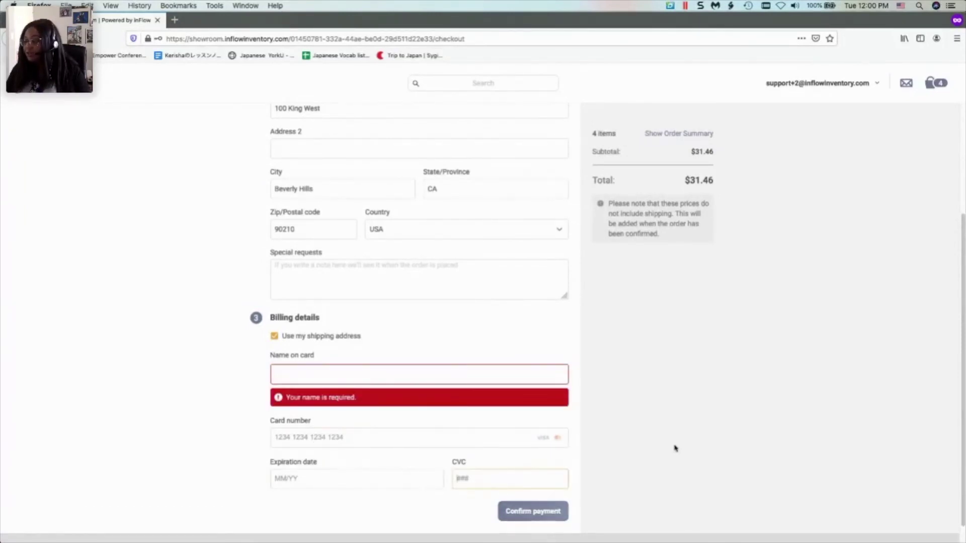
click(665, 424)
click(352, 376)
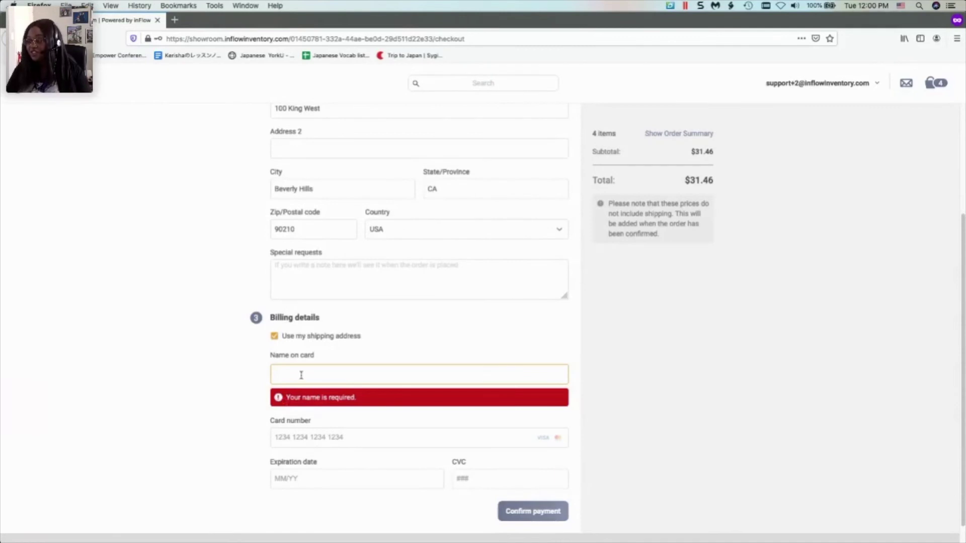
scroll(327, 314, up, 3)
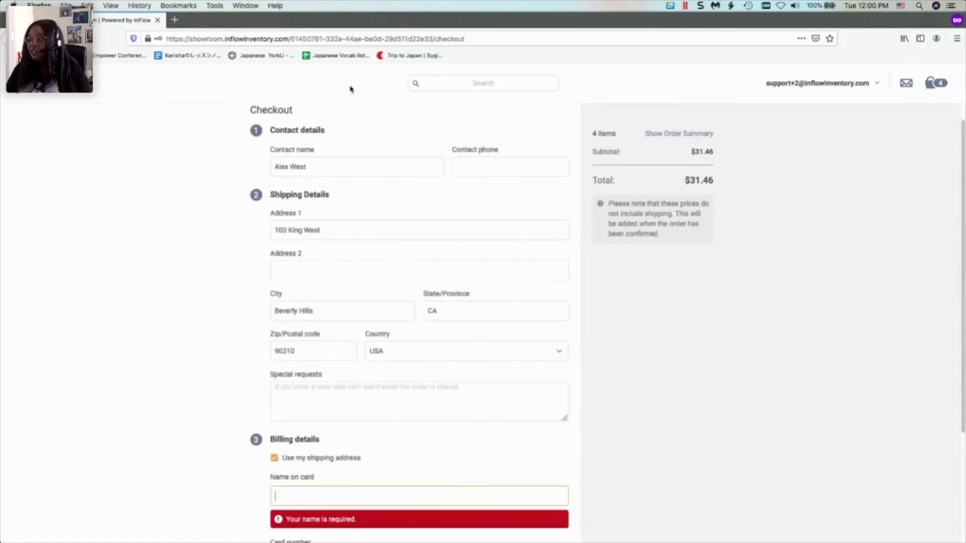
scroll(568, 388, down, 3)
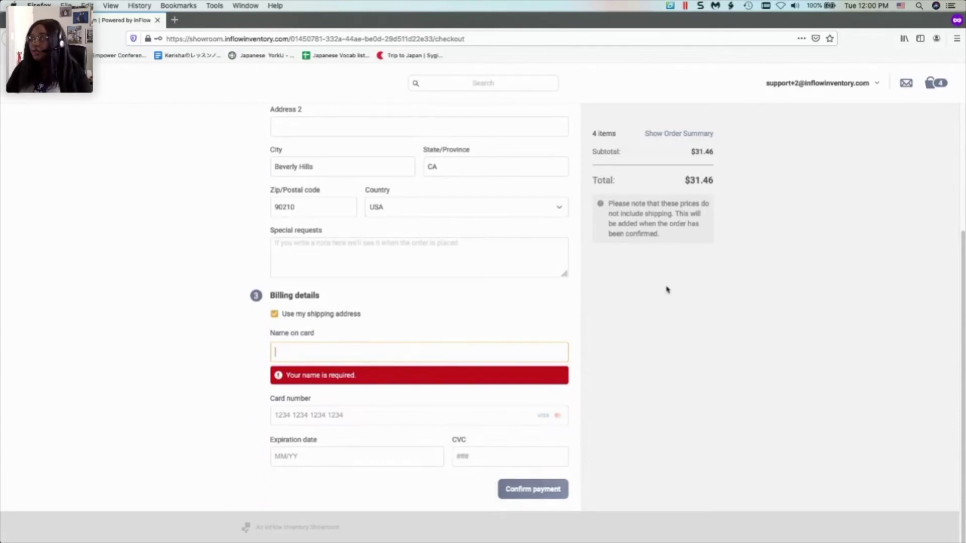
scroll(669, 287, up, 5)
scroll(463, 216, down, 4)
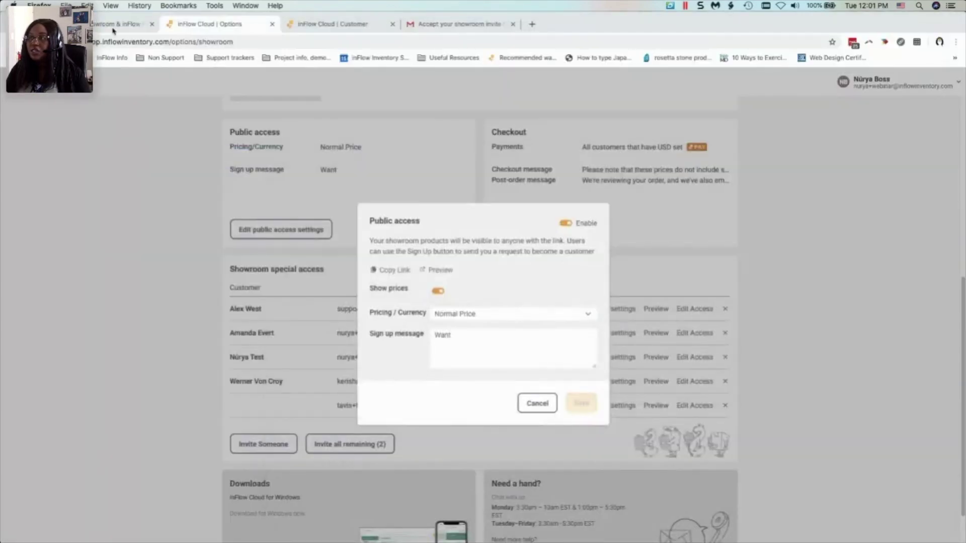
- Move the slide deck to slide 31, Questions?, then bring the showroom checkout back
click(116, 24)
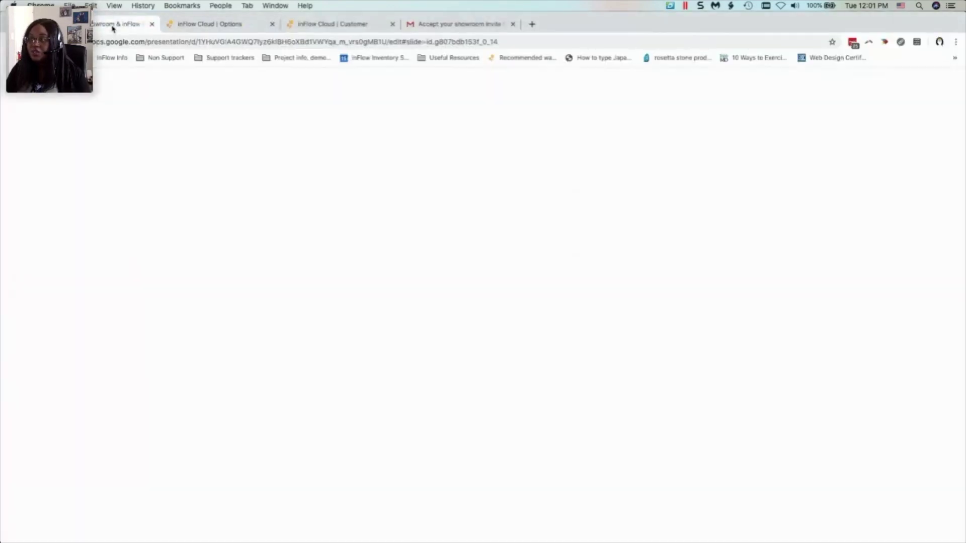
scroll(74, 370, down, 3)
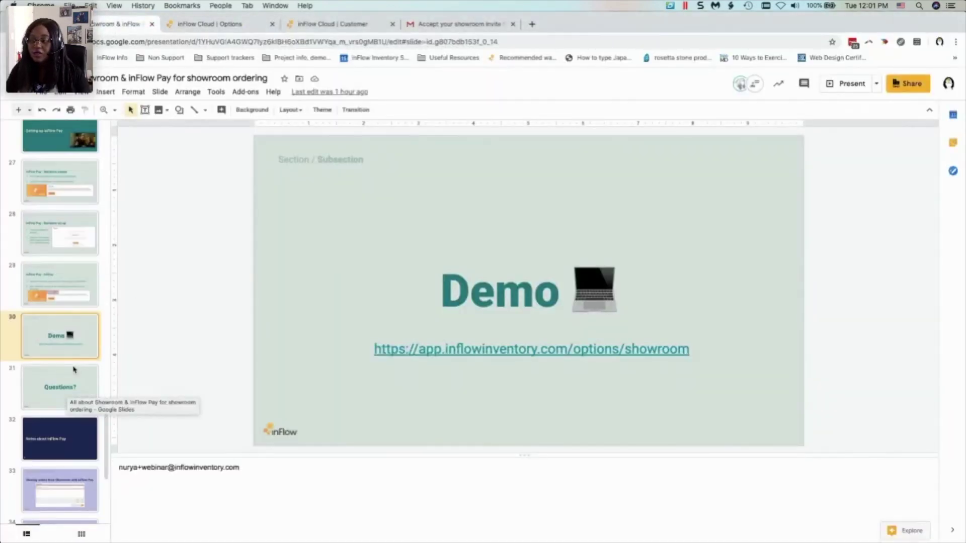
click(70, 382)
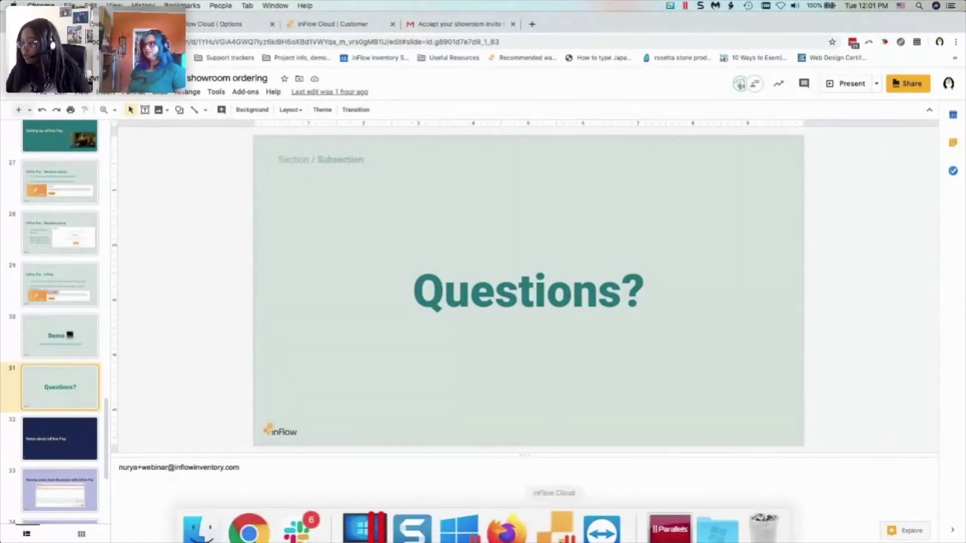
click(504, 518)
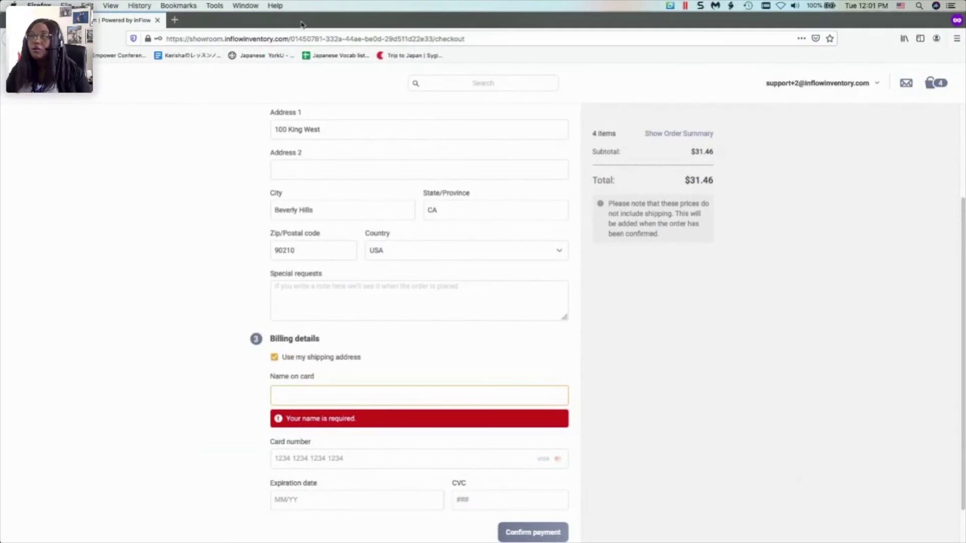
- Switch windows to the paid inFlow sales order SO-000003
key(super+Tab)
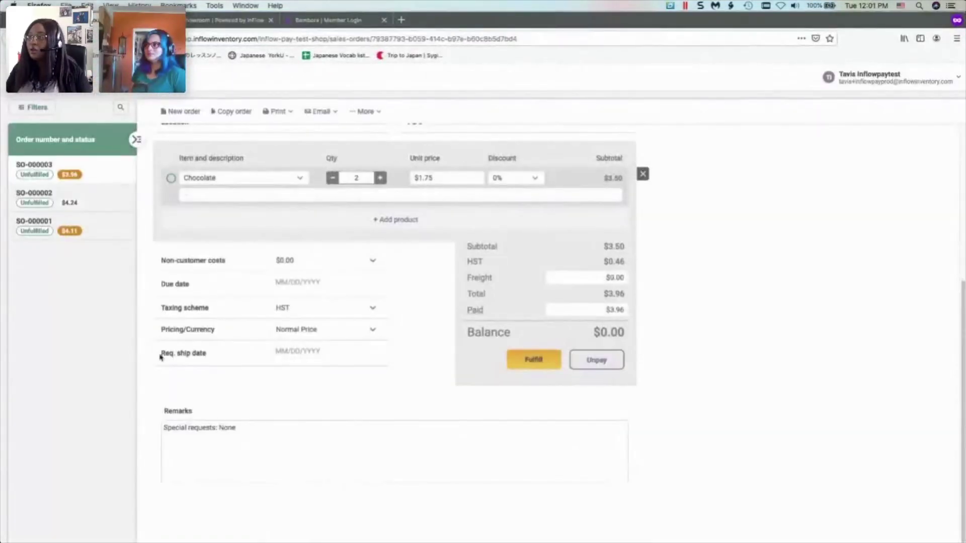
- Scroll the sales order and view its $3.96 inFlow Pay payment details, closing without changes
scroll(445, 398, up, 5)
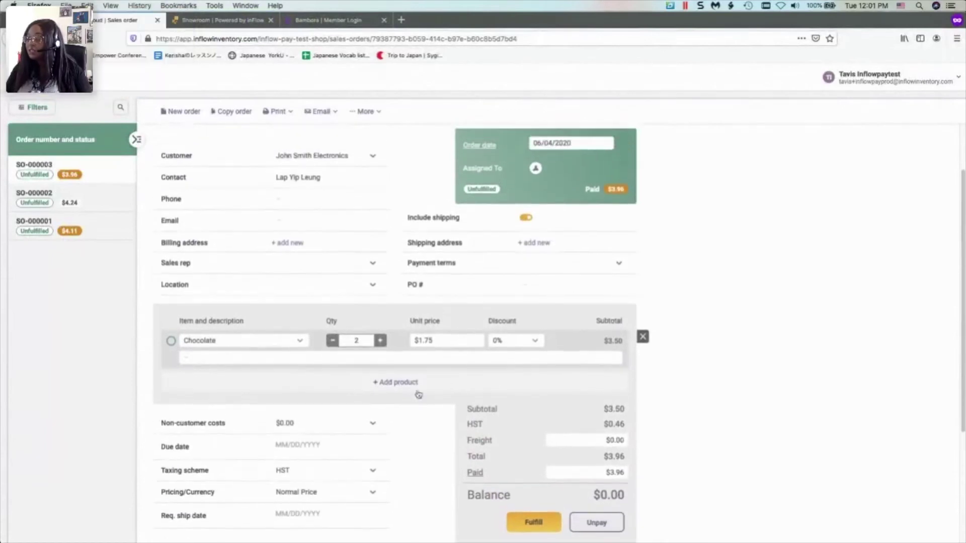
scroll(418, 394, up, 2)
scroll(216, 181, down, 4)
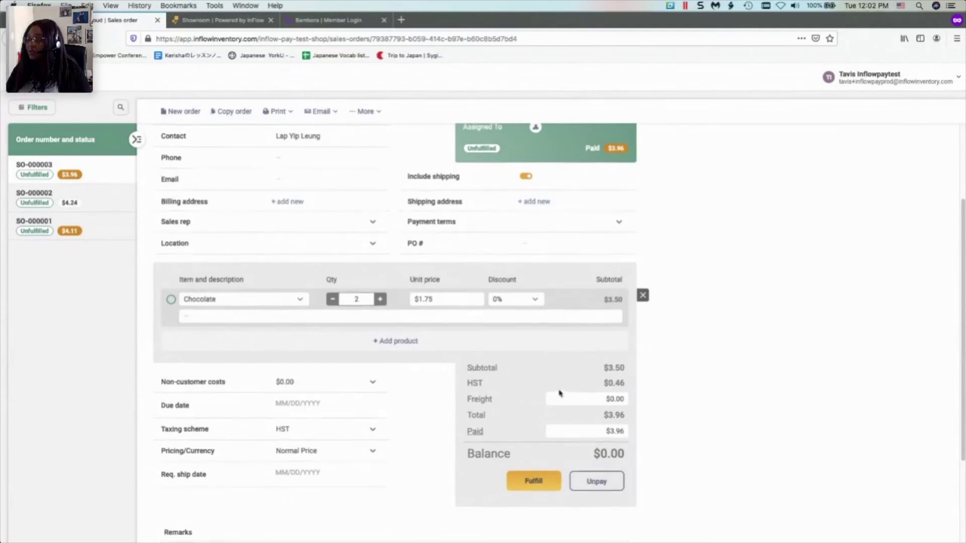
scroll(323, 301, up, 1)
scroll(431, 434, down, 3)
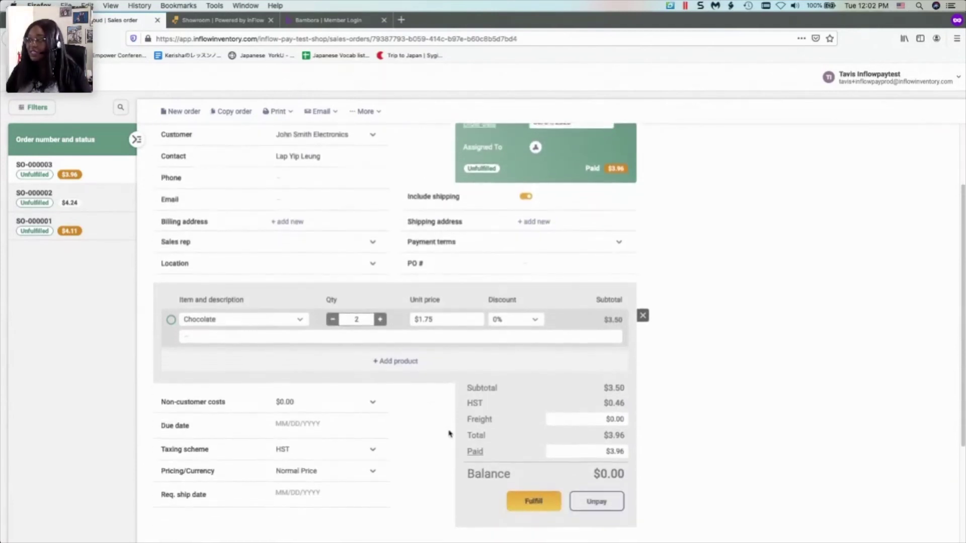
click(475, 330)
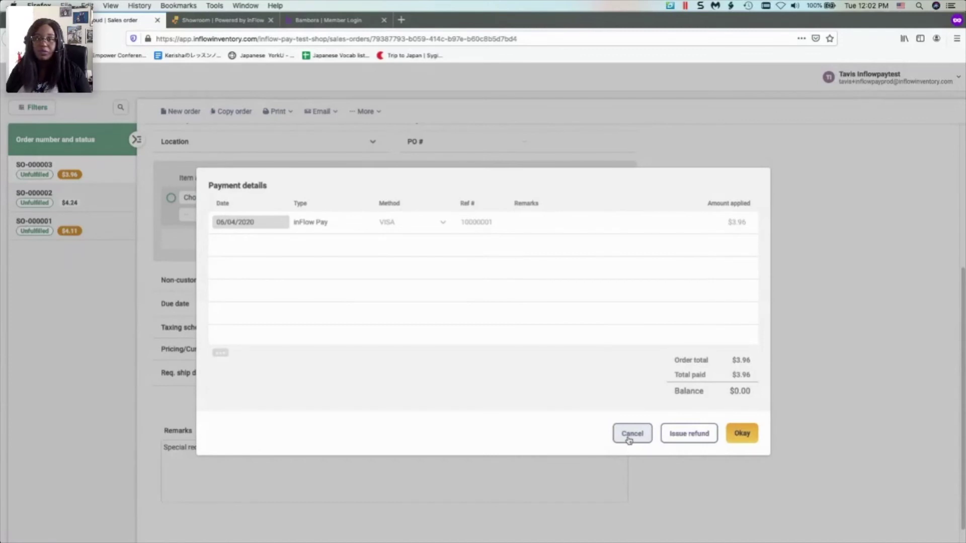
click(630, 436)
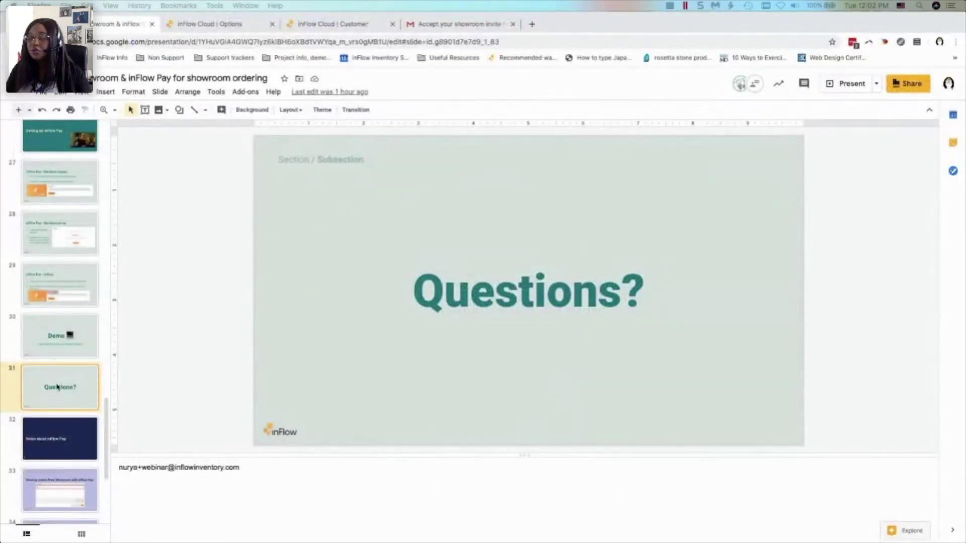
- Present the deck through Notes about inFlow Pay to the 'Viewing orders from Showroom with inFlow Pay' slide
click(856, 85)
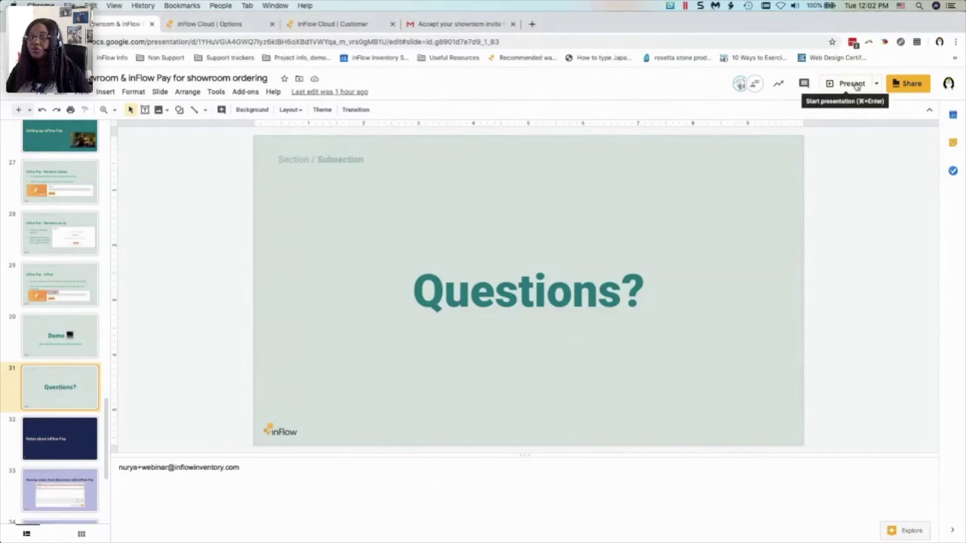
click(855, 85)
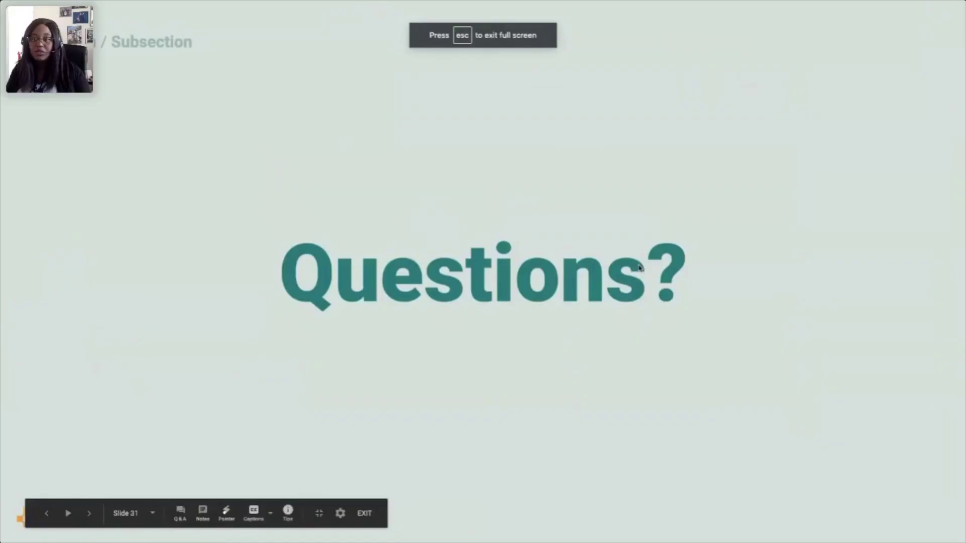
key(Right)
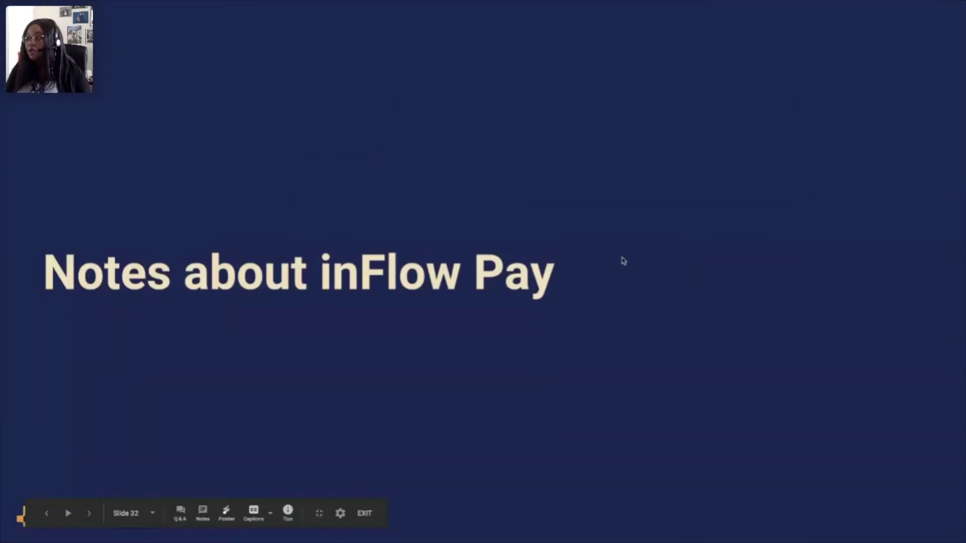
key(Right)
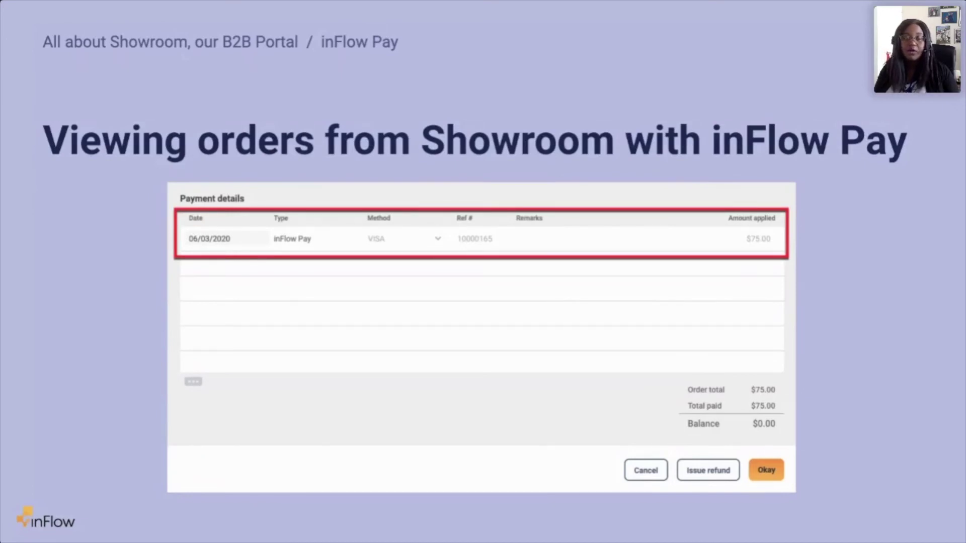
key(Right)
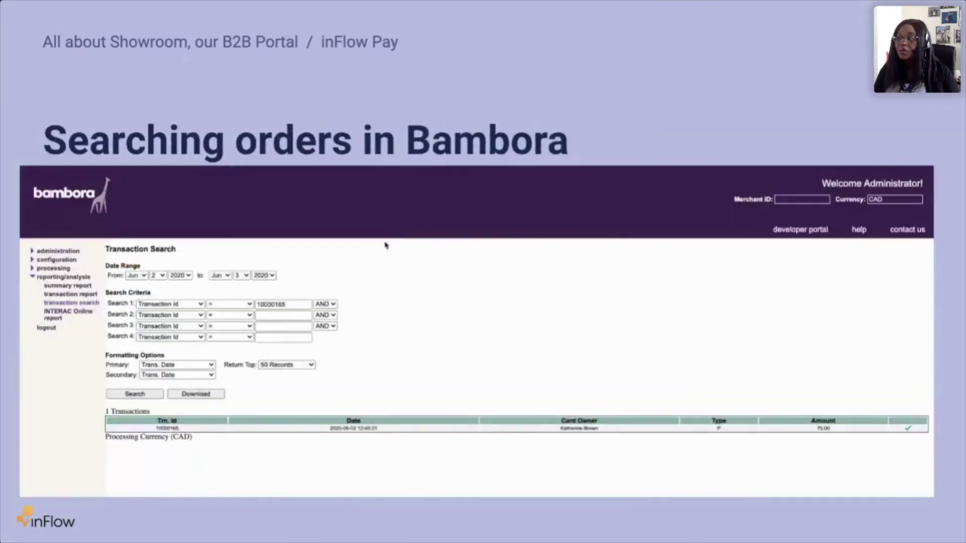
key(Left)
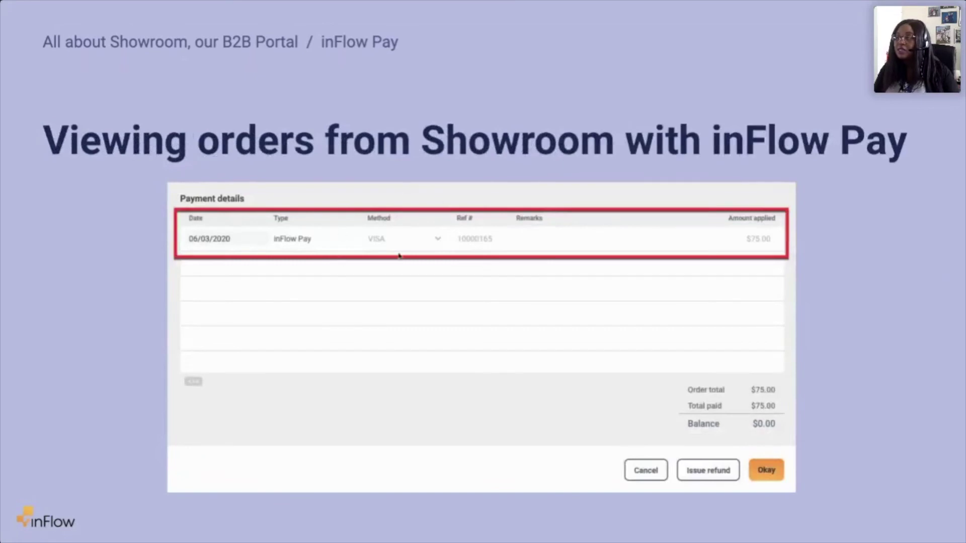